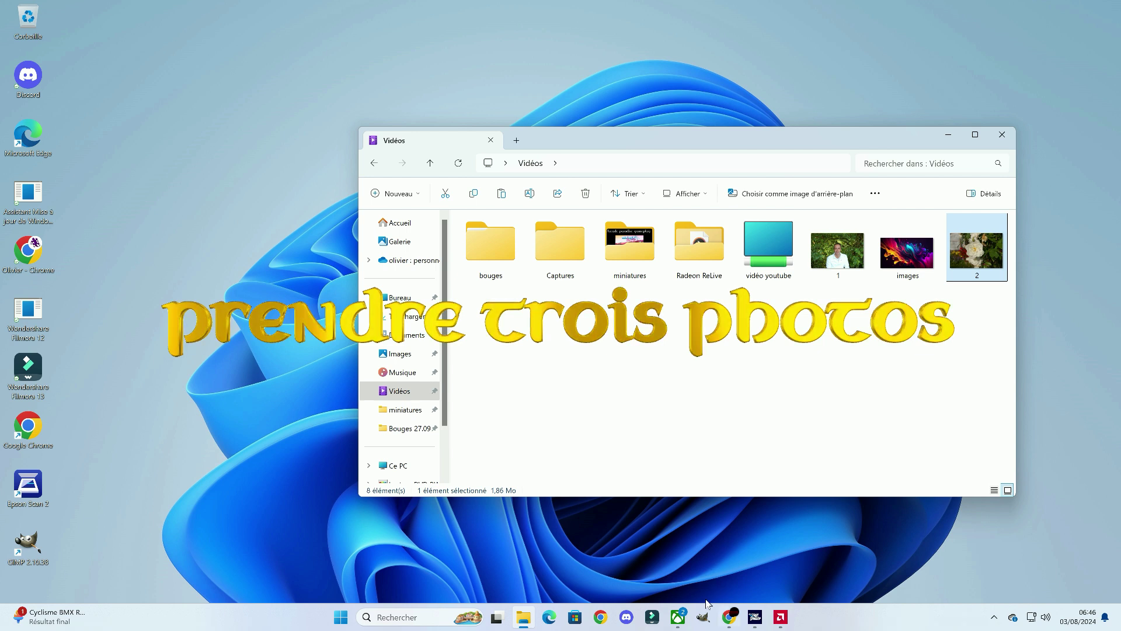
# Launch GIMP 2.10 from its shortcut in File Explorer
pyautogui.click(703, 616)
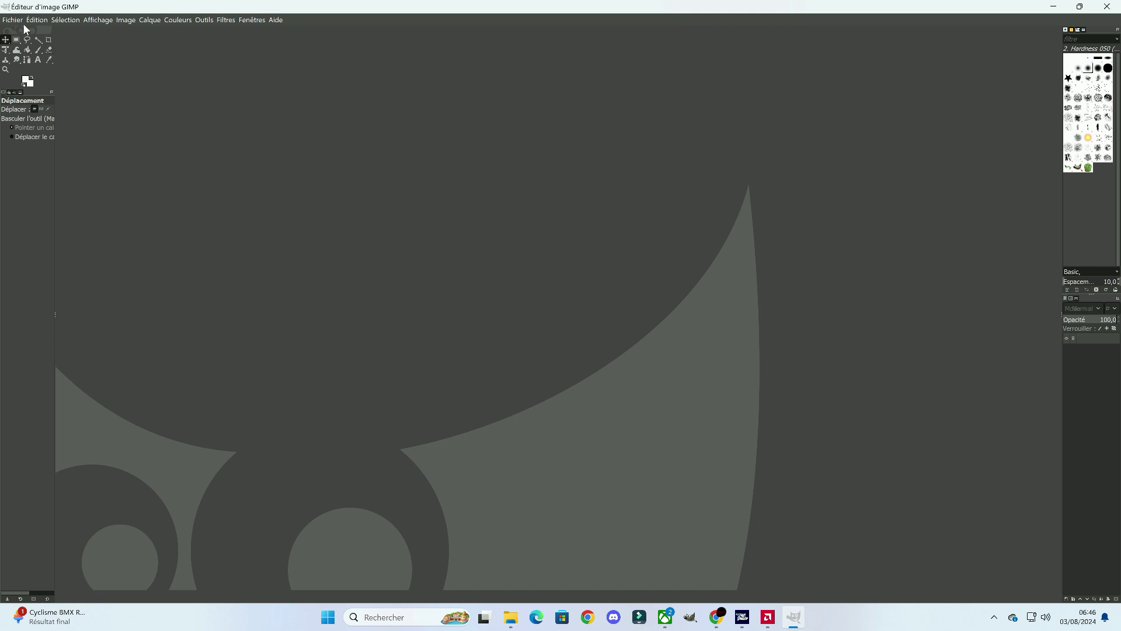
# Create a new blank white image of 1920×1080 pixels
pyautogui.click(16, 21)
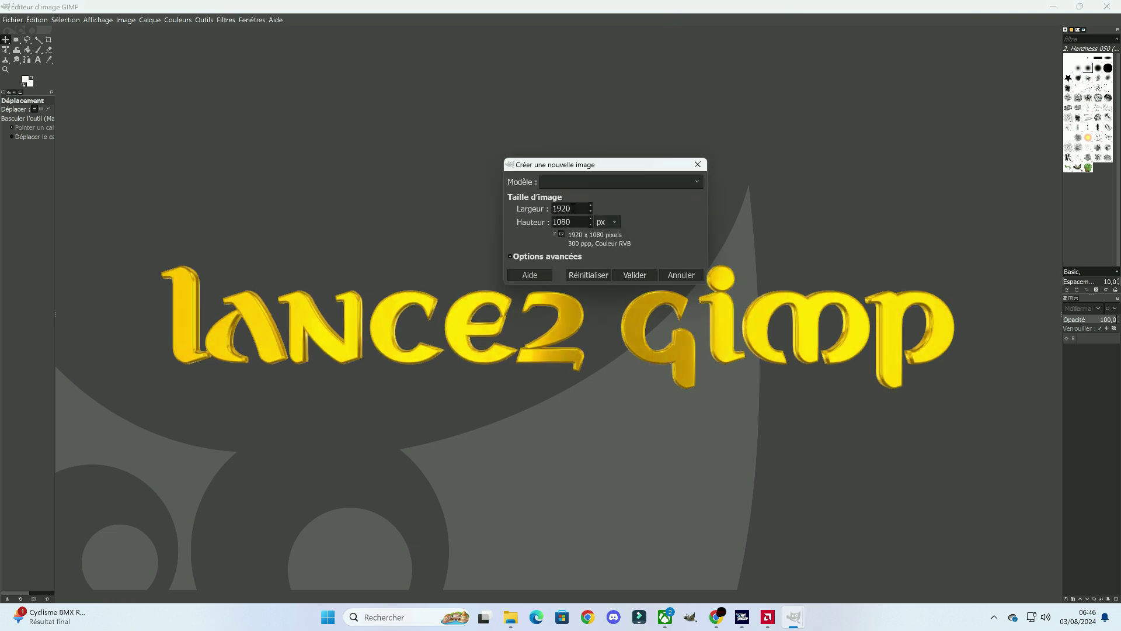
pyautogui.click(613, 273)
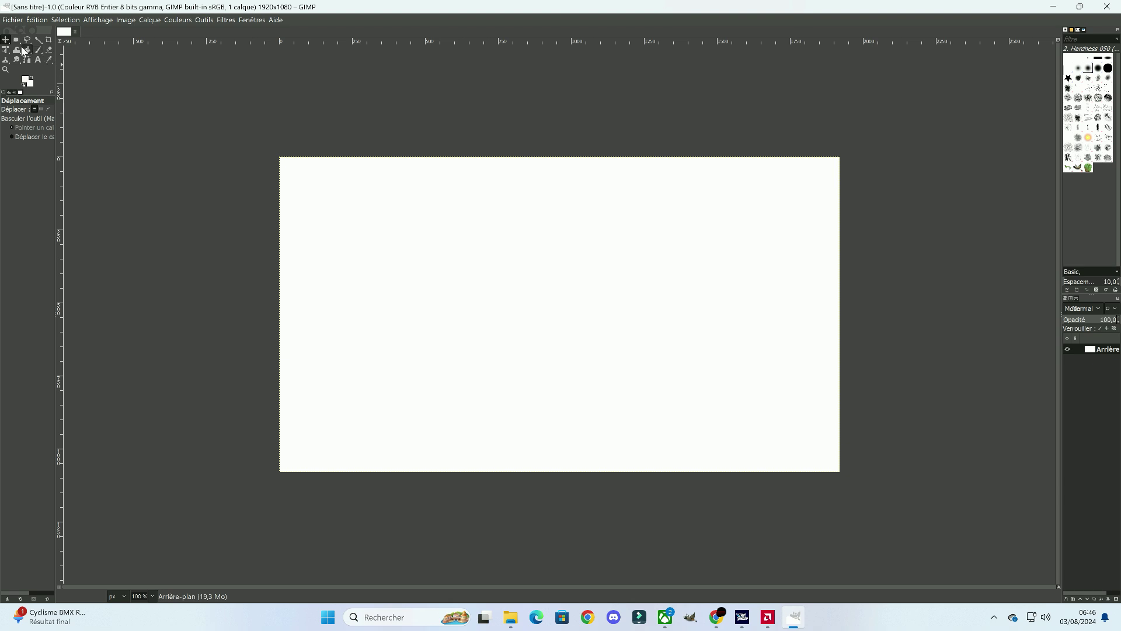
# Bucket-fill the whole canvas with black foreground colour 000000
pyautogui.click(28, 51)
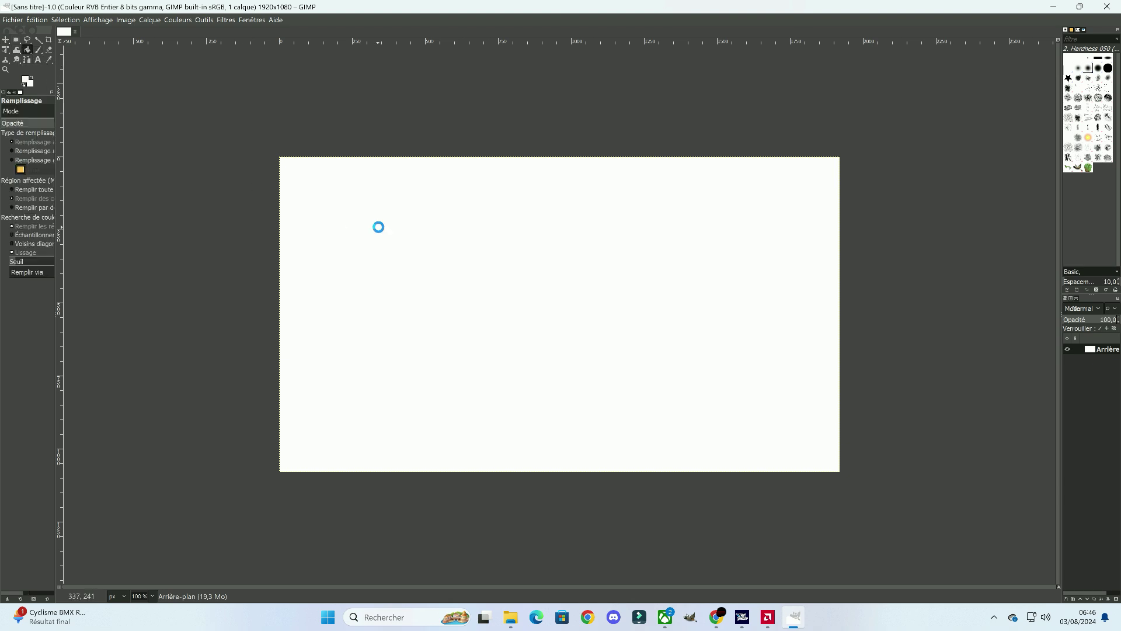
pyautogui.click(27, 81)
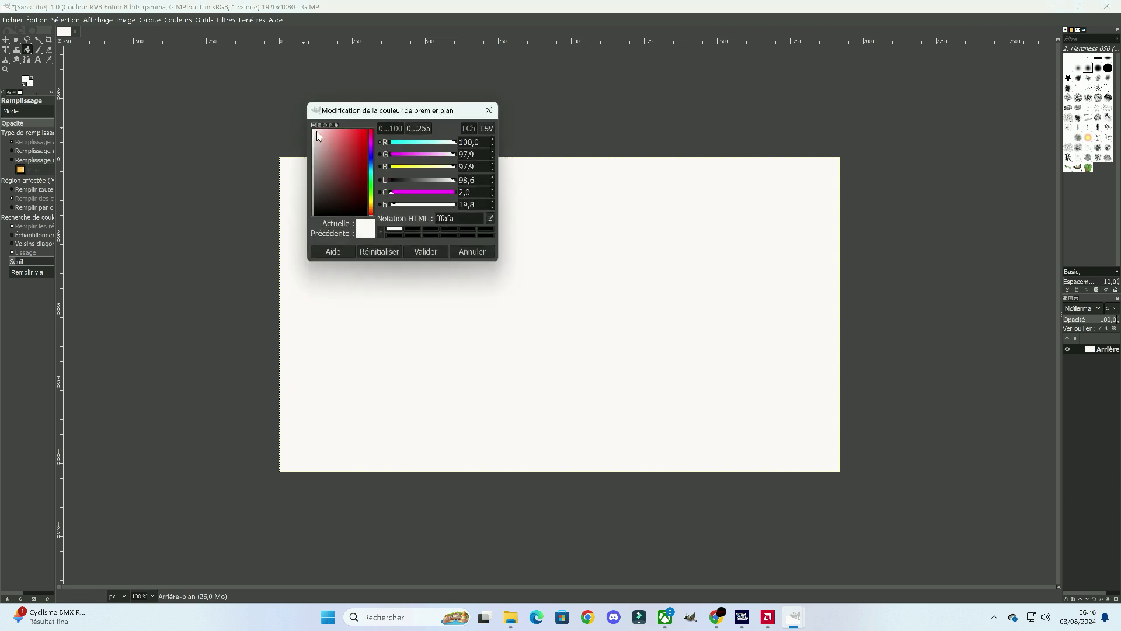
pyautogui.click(359, 215)
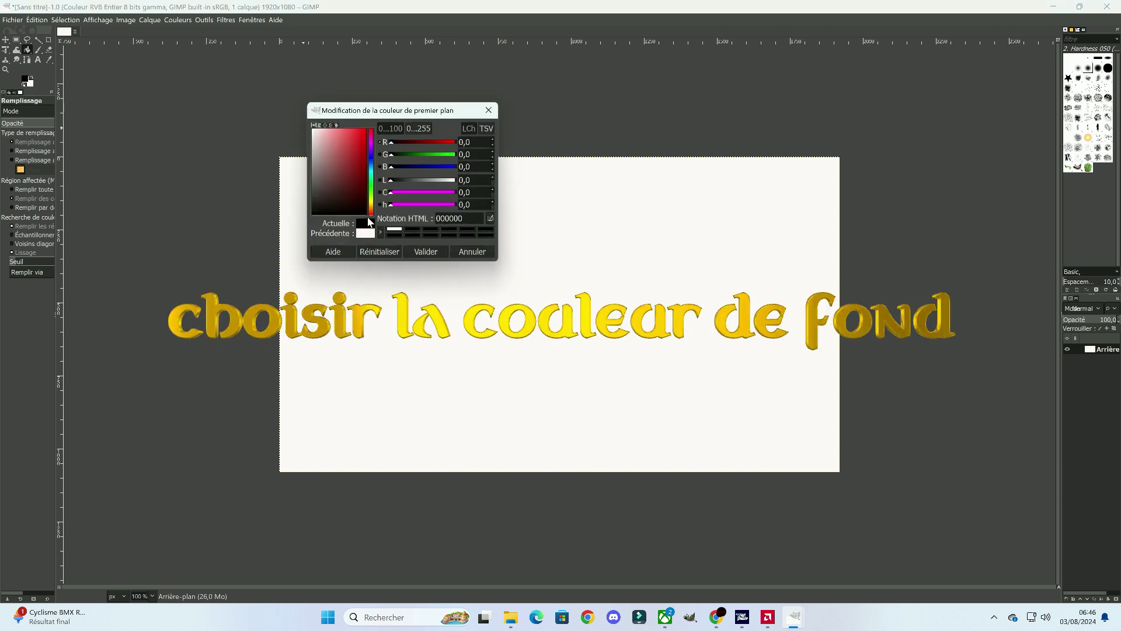
pyautogui.click(426, 251)
pyautogui.click(410, 251)
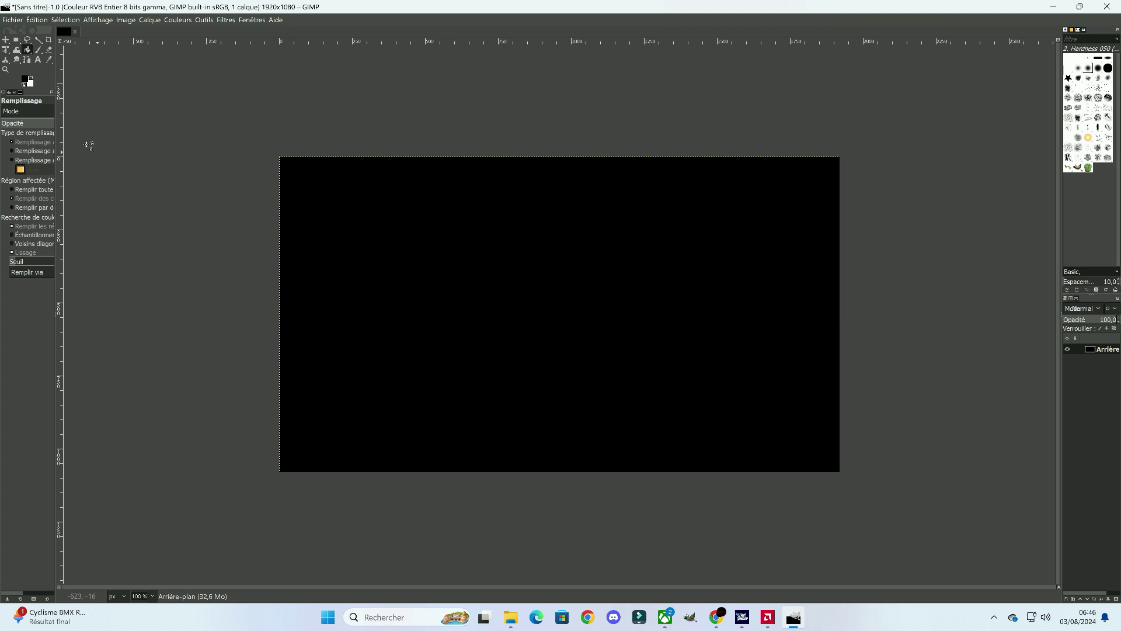
pyautogui.moveTo(18, 33); pyautogui.dragTo(18, 34)
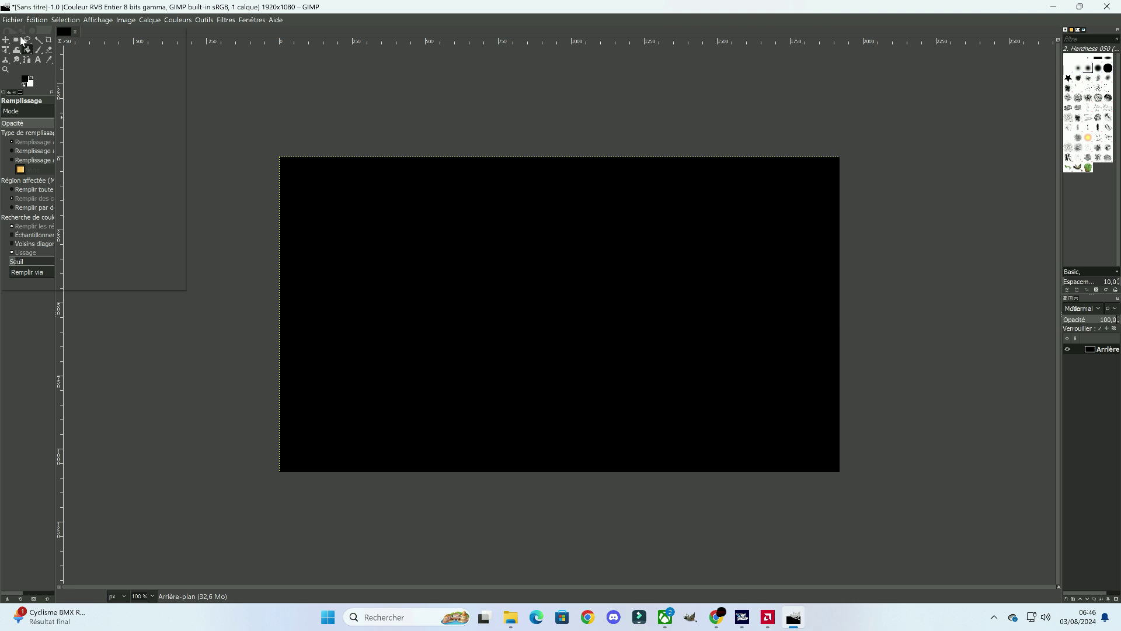
# Open images.jpg from the Vidéos folder as a new layer on the black canvas
pyautogui.click(12, 20)
pyautogui.click(21, 69)
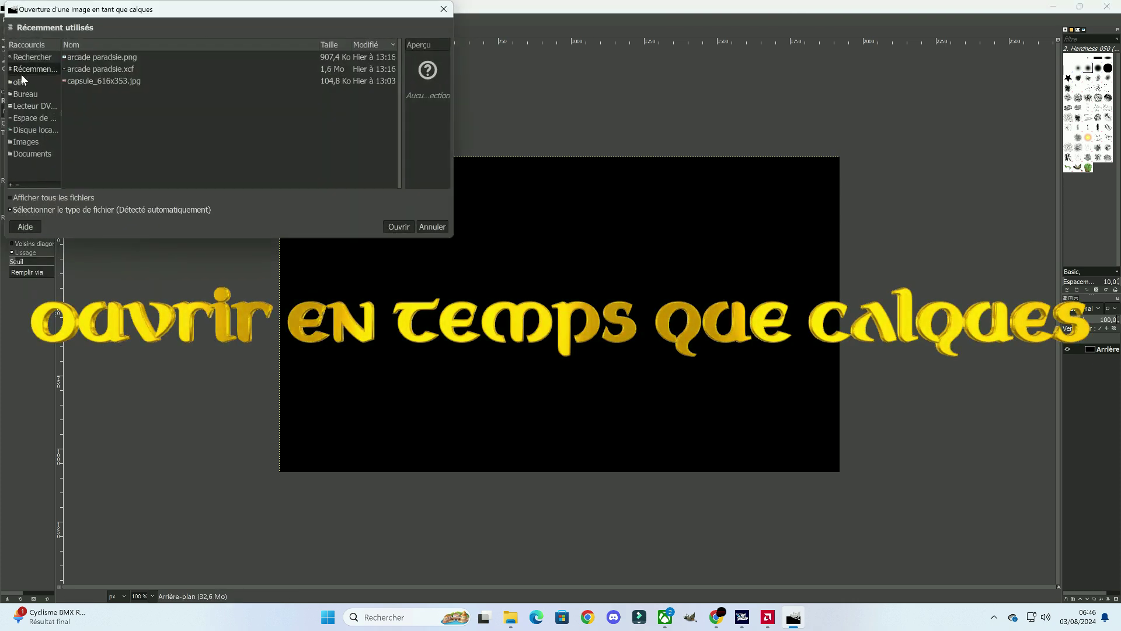
pyautogui.click(23, 82)
pyautogui.scroll(-3, 105, 130)
pyautogui.scroll(-2, 90, 146)
pyautogui.click(75, 159)
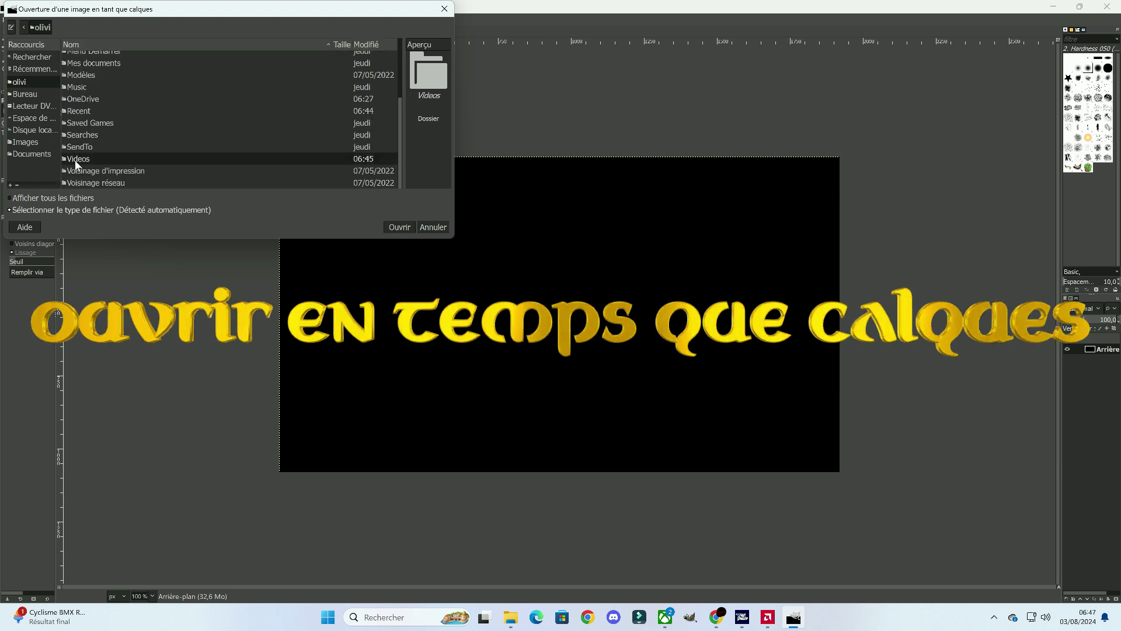
pyautogui.doubleClick(75, 160)
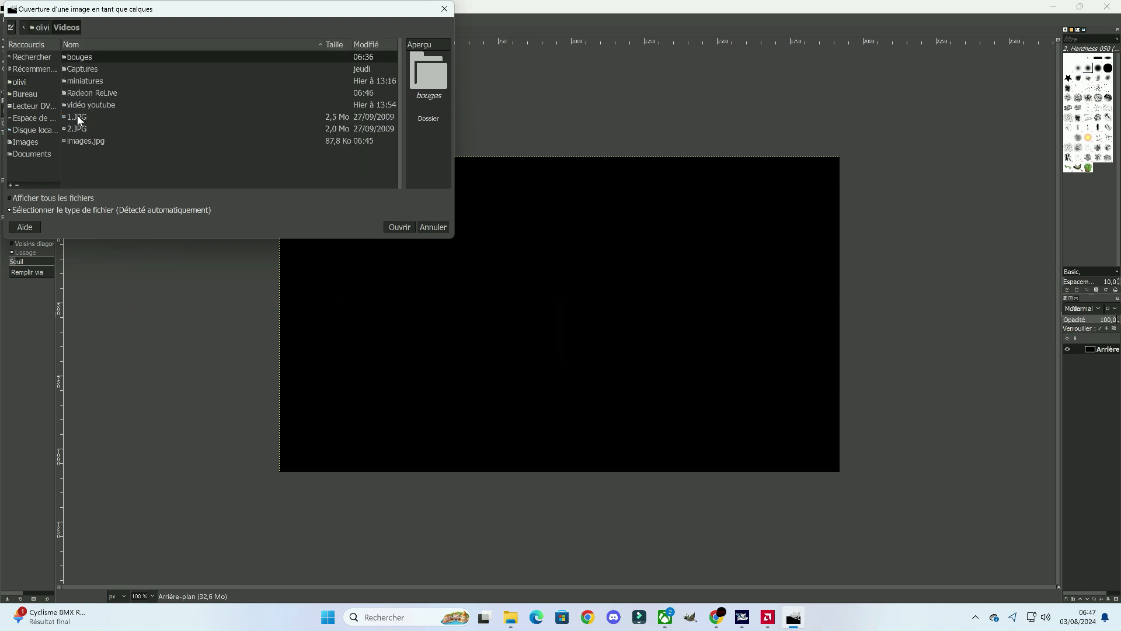
pyautogui.click(77, 117)
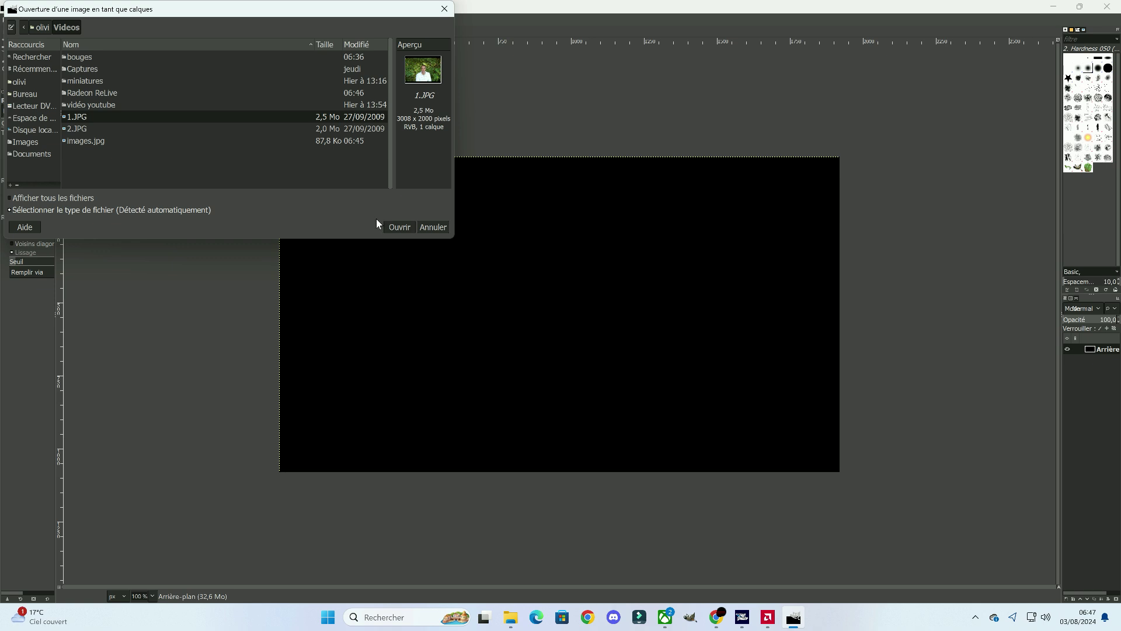
pyautogui.click(110, 127)
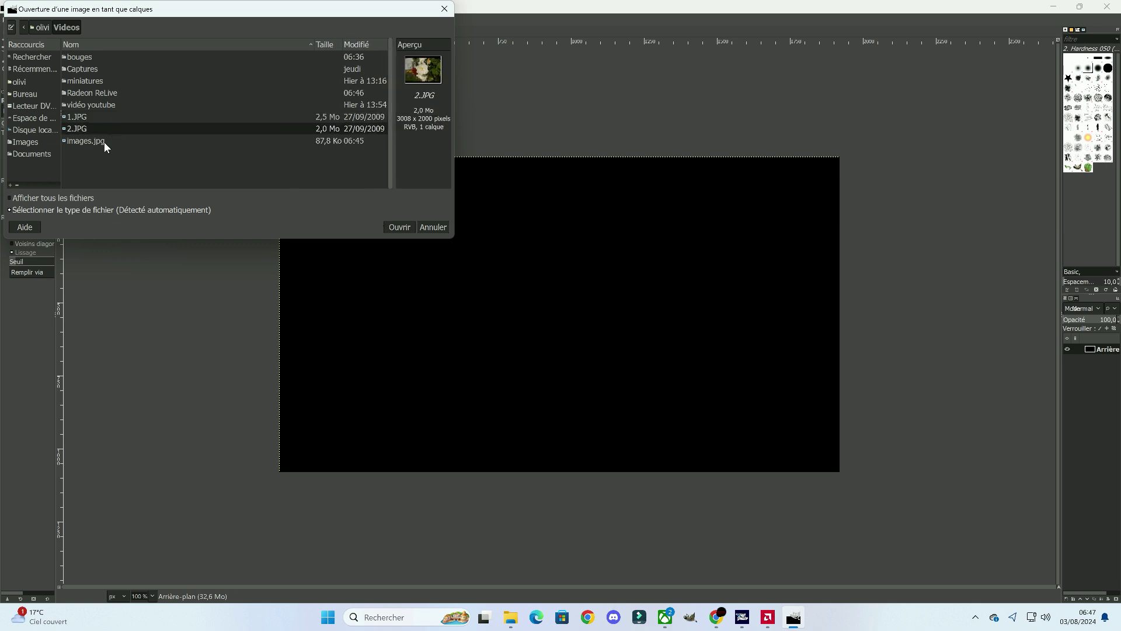
pyautogui.click(103, 141)
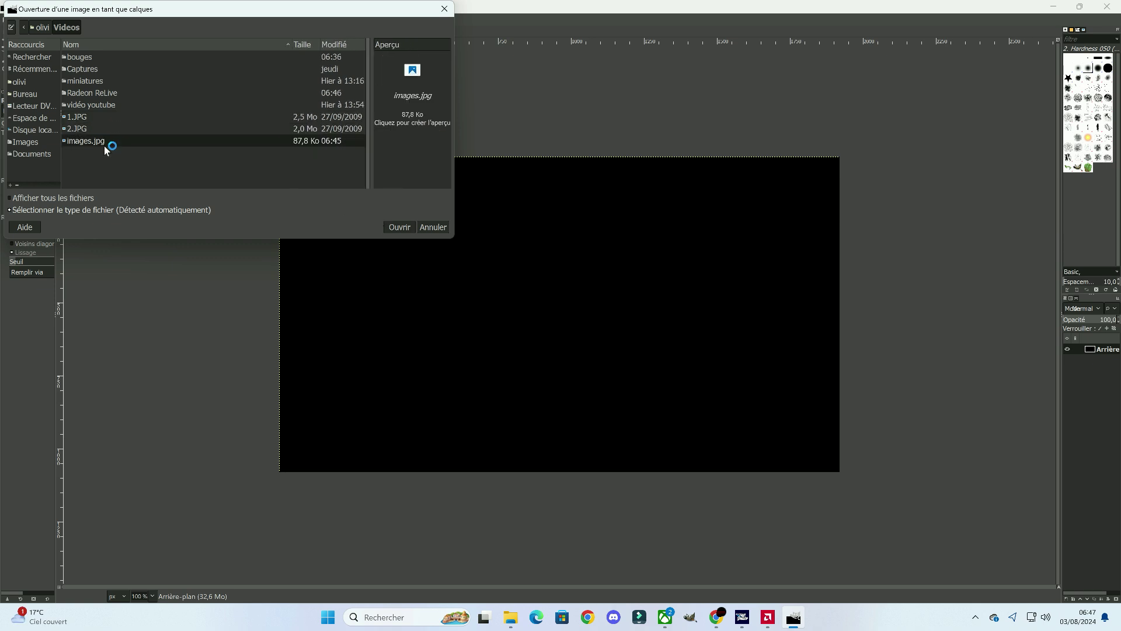
pyautogui.click(400, 228)
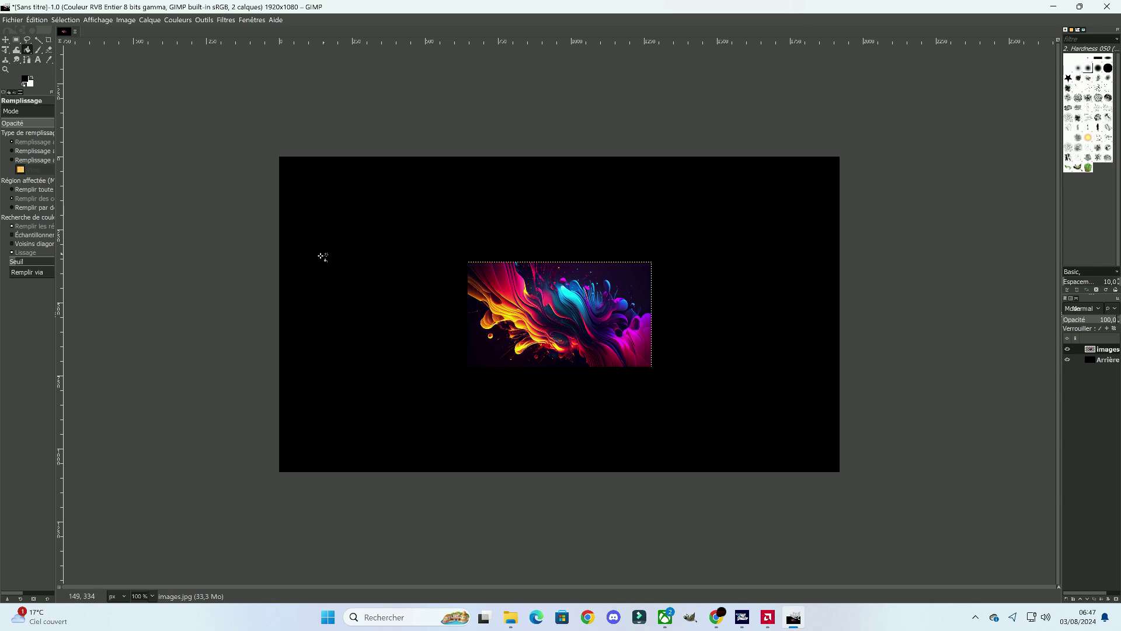
# Scale the images.jpg layer to width 1920 so it fills the canvas
pyautogui.rightClick(1100, 357)
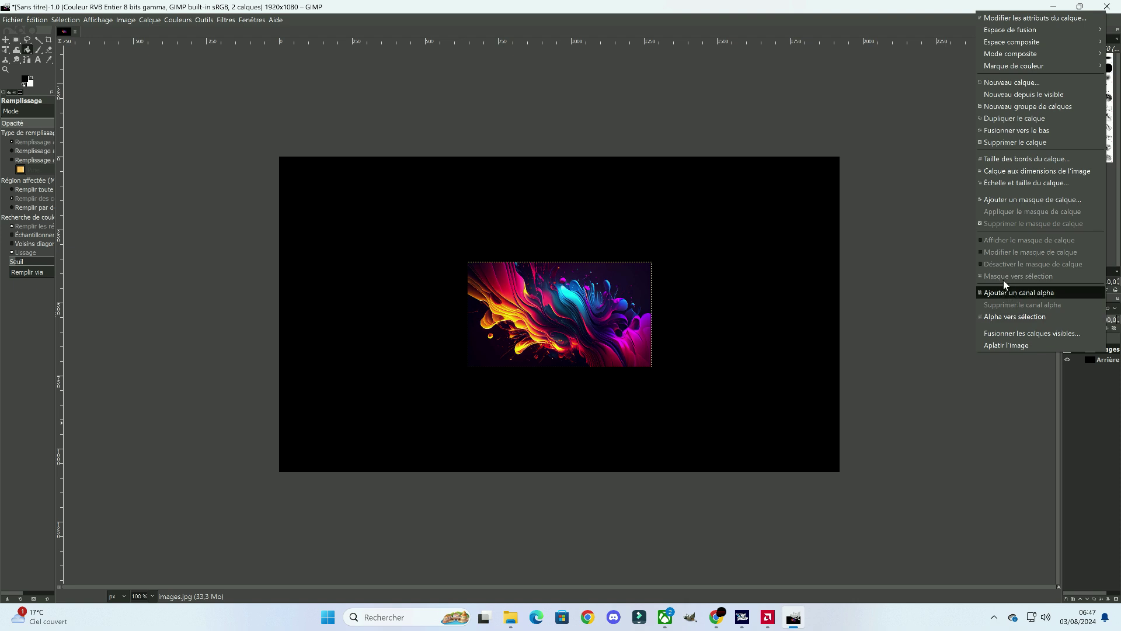
pyautogui.click(1001, 182)
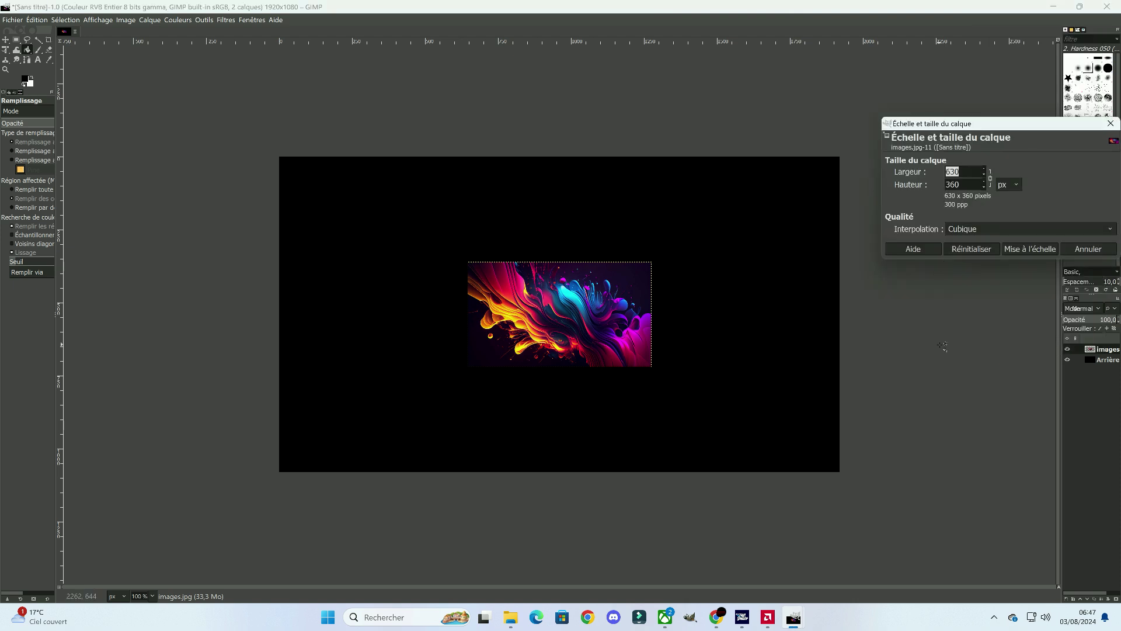
pyautogui.write('1920')
pyautogui.click(1013, 249)
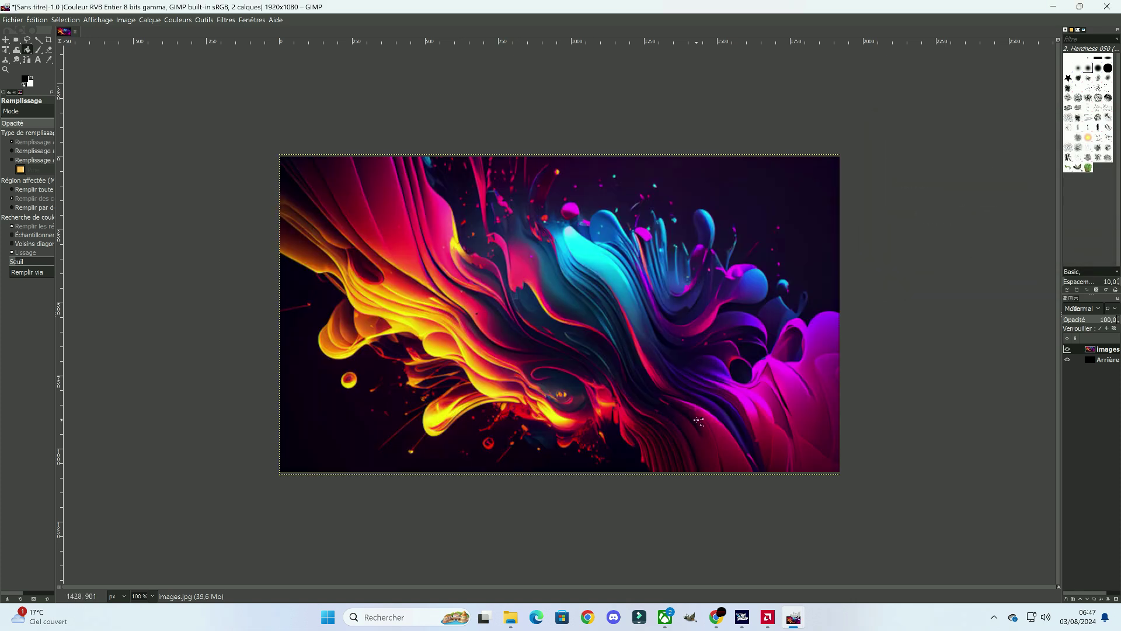
# Save the project as 1.xcf in the Videos > miniatures folder
pyautogui.hotkey('ctrl', 's')
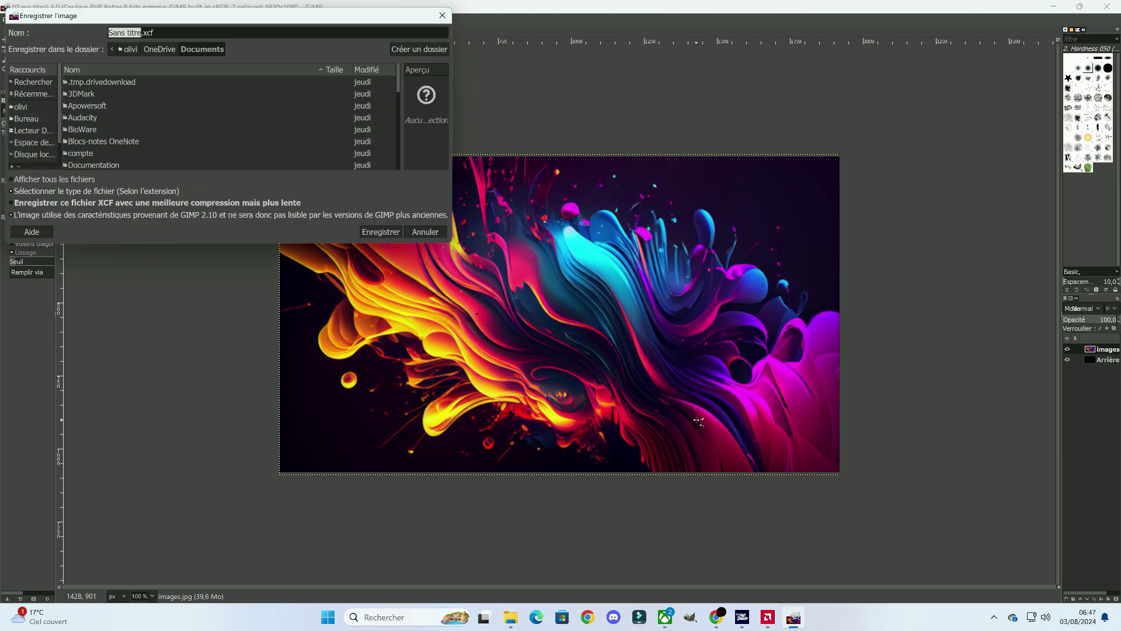
pyautogui.click(26, 108)
pyautogui.scroll(-3, 80, 150)
pyautogui.scroll(-2, 72, 154)
pyautogui.scroll(-2, 72, 154)
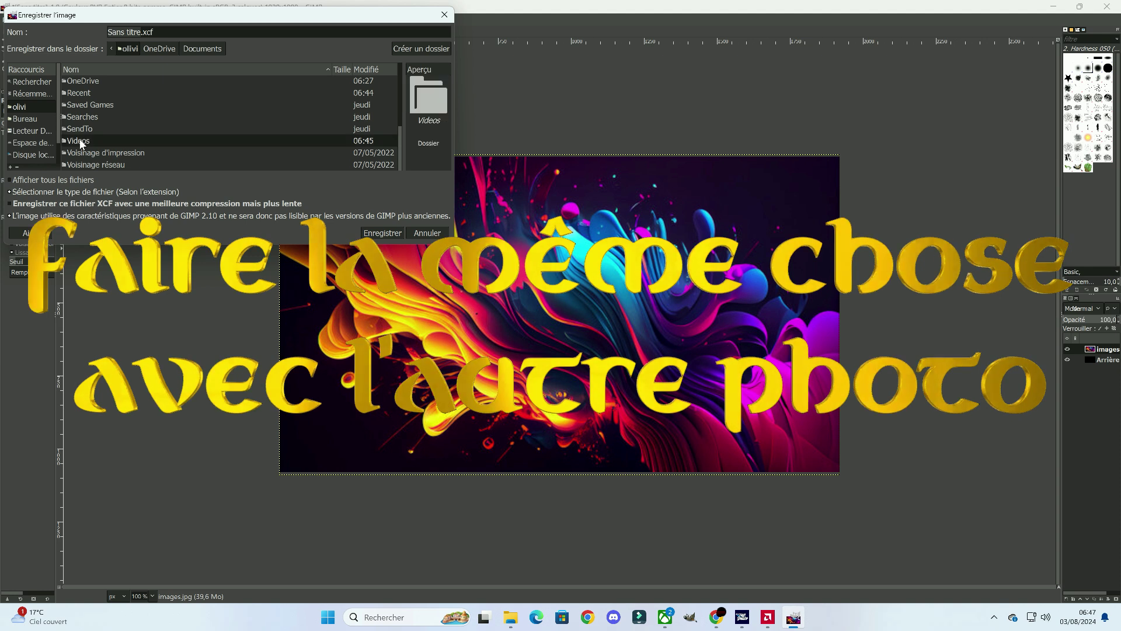
pyautogui.doubleClick(81, 143)
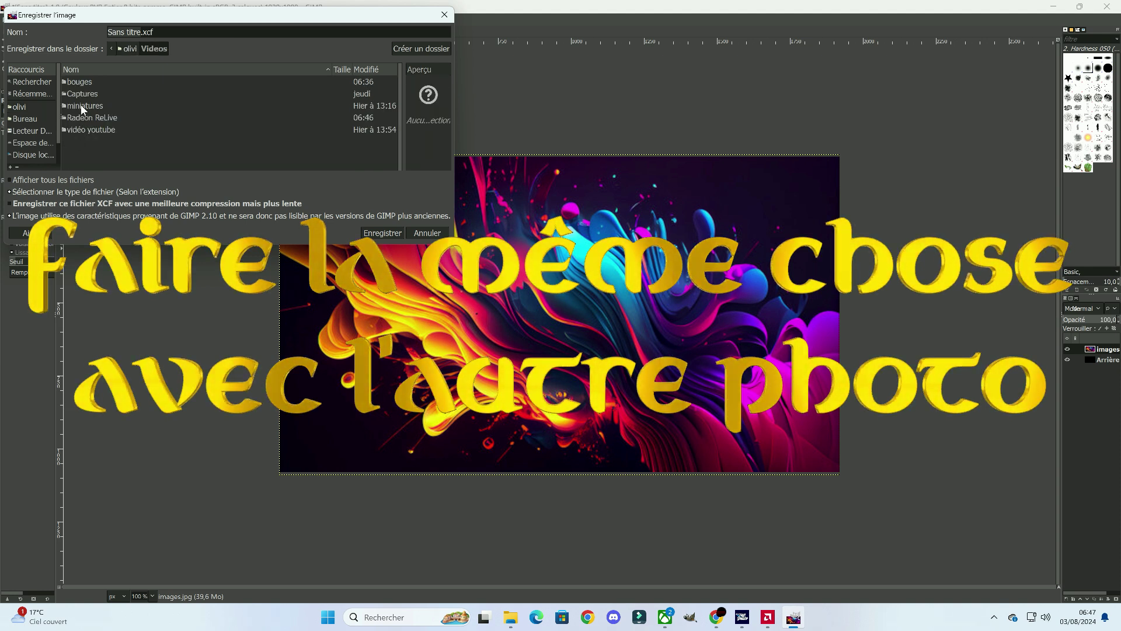
pyautogui.click(84, 107)
pyautogui.doubleClick(81, 106)
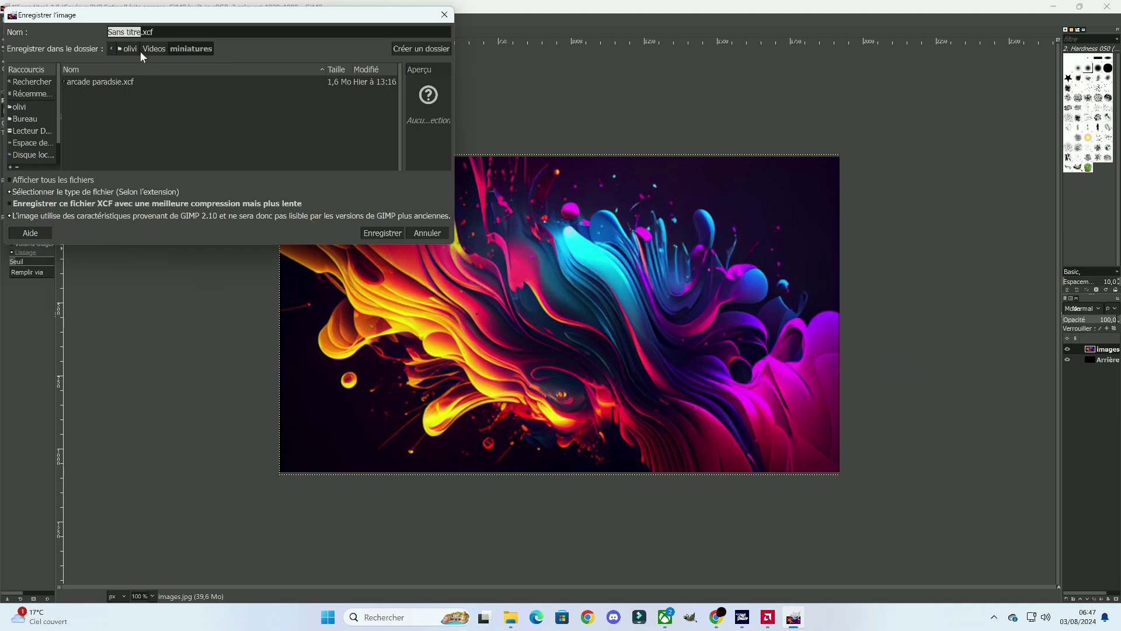
pyautogui.press('BackSpace')
pyautogui.press('BackSpace')
pyautogui.press('BackSpace')
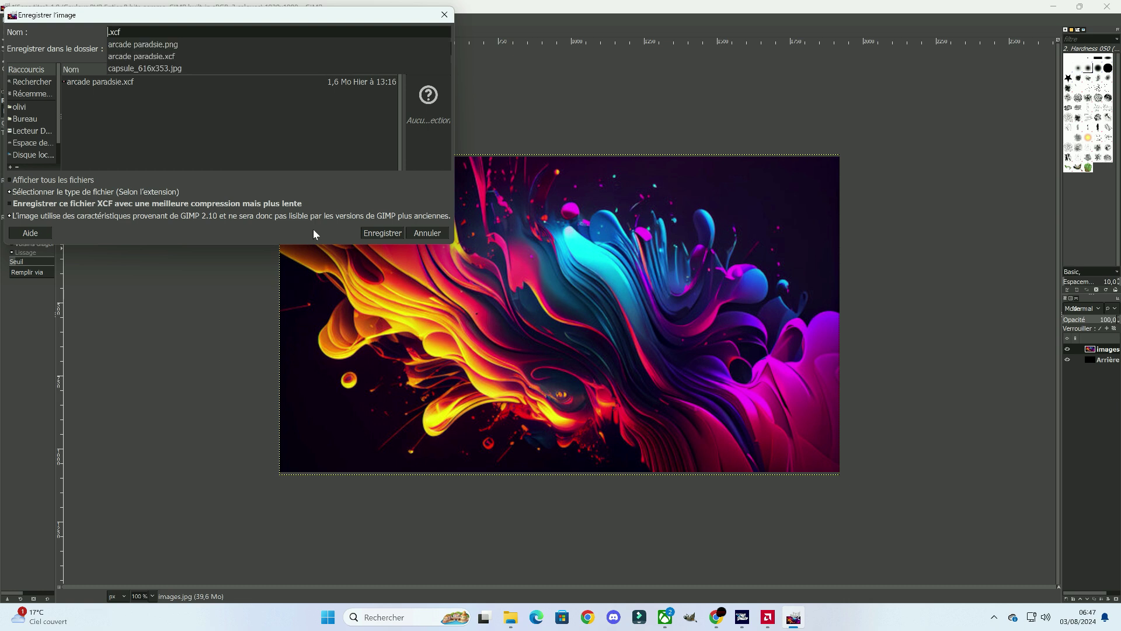
pyautogui.write('1')
pyautogui.press('Return')
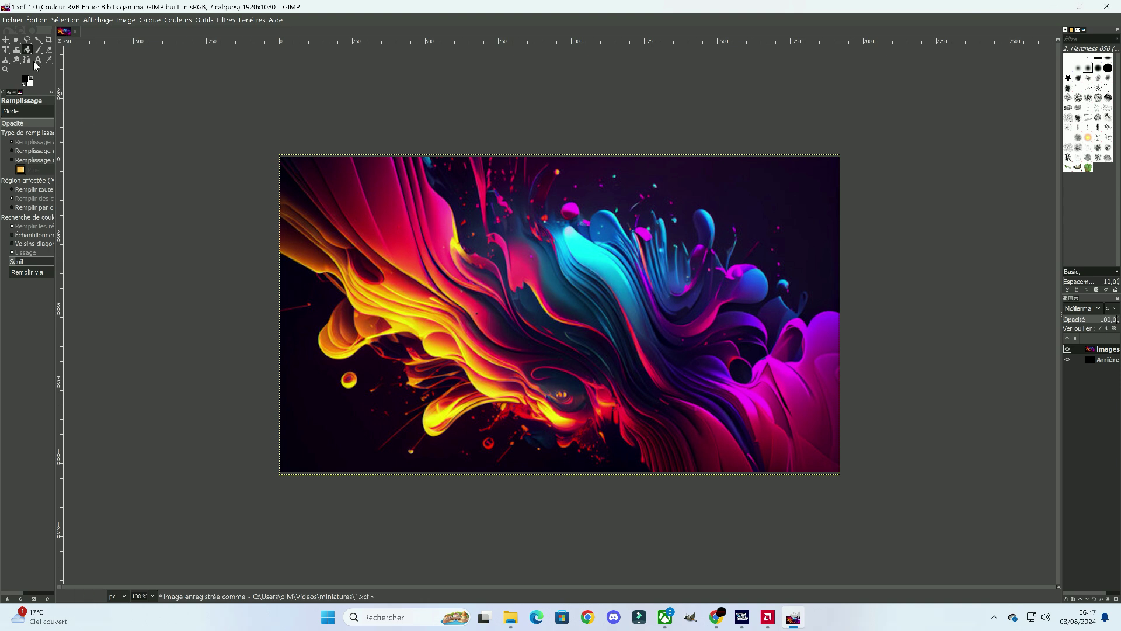
# Add the smiling man's photo 1.JPG from Videos as a new top layer
pyautogui.click(19, 21)
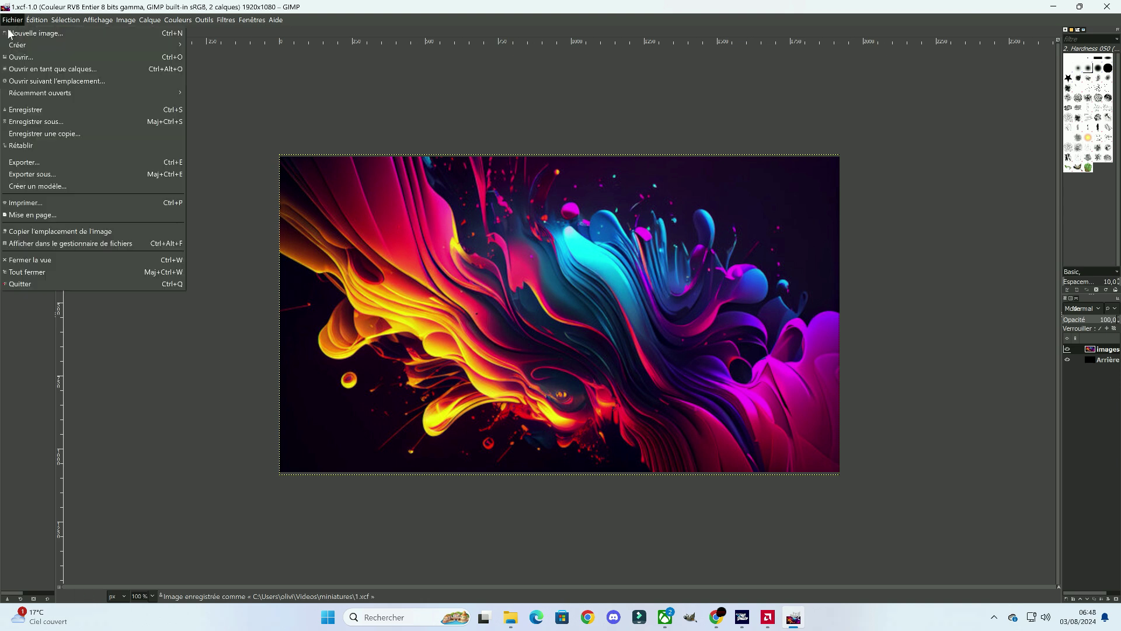
pyautogui.click(19, 69)
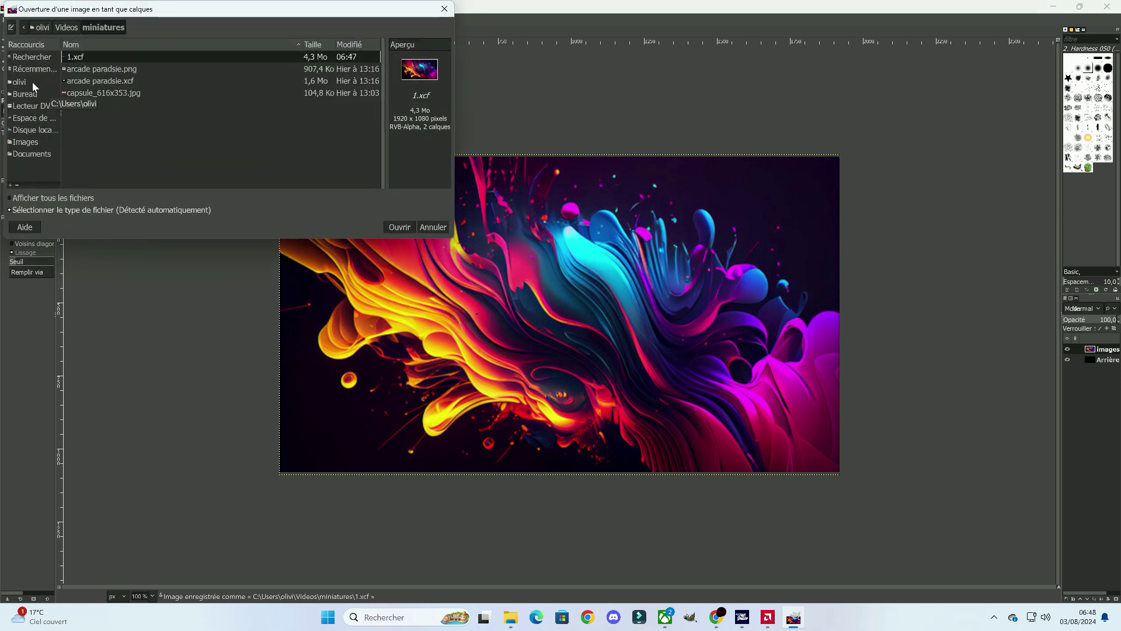
pyautogui.click(28, 81)
pyautogui.scroll(-5, 64, 143)
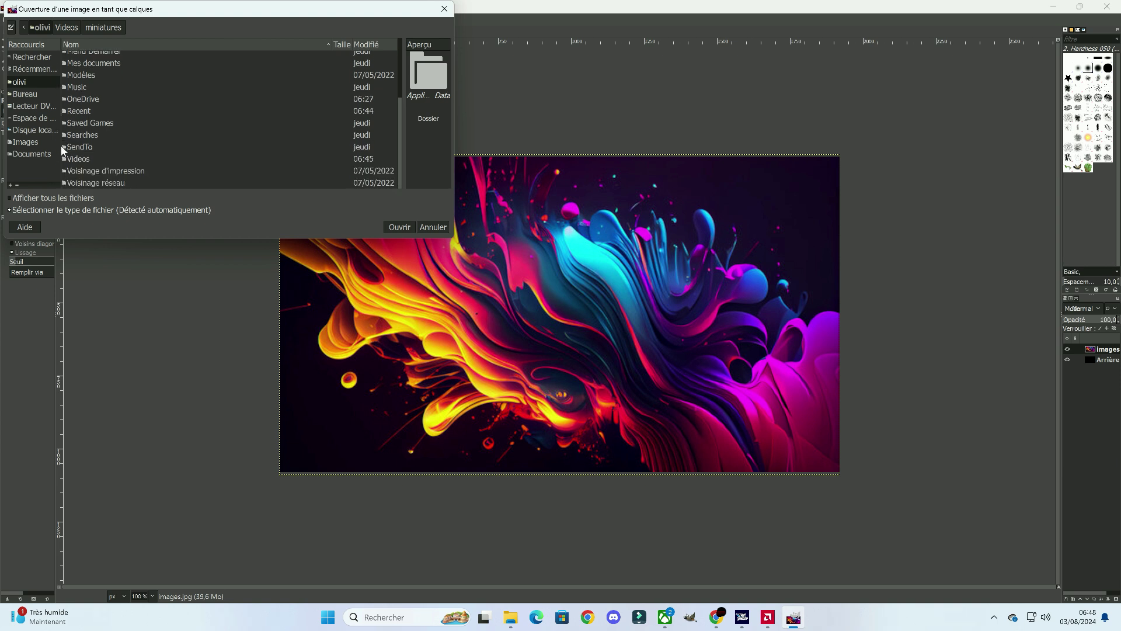
pyautogui.doubleClick(69, 159)
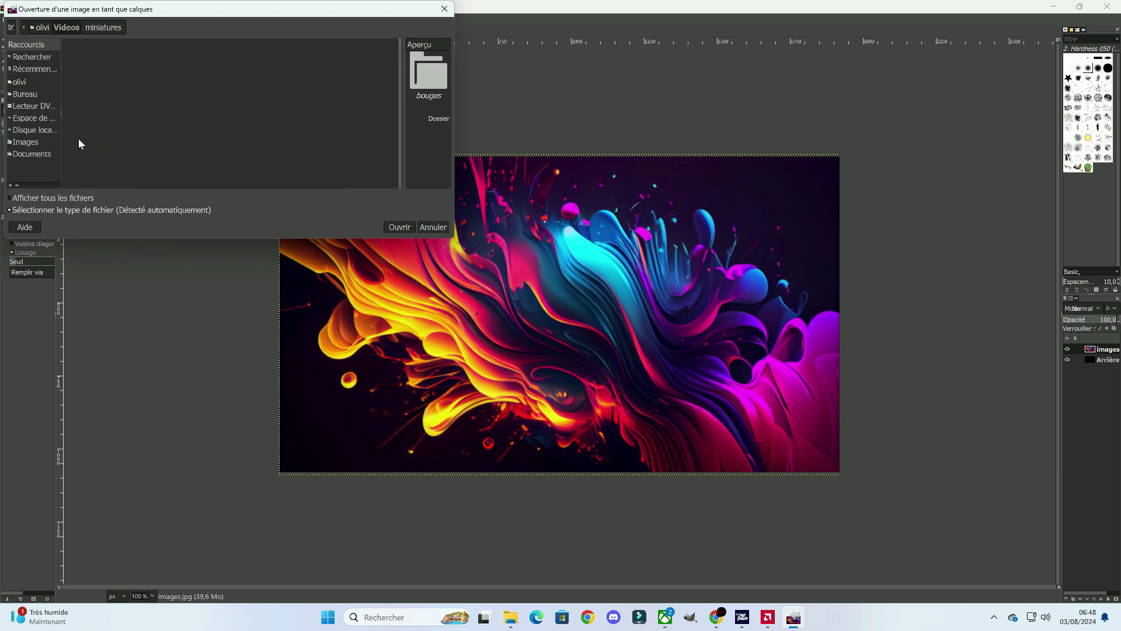
pyautogui.click(76, 129)
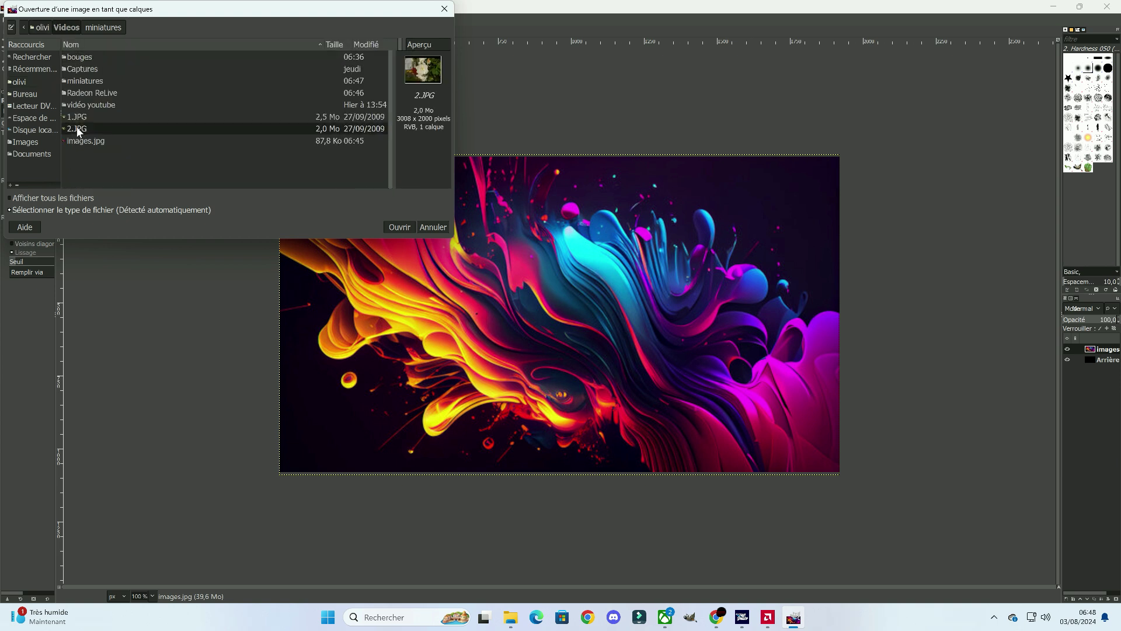
pyautogui.click(76, 119)
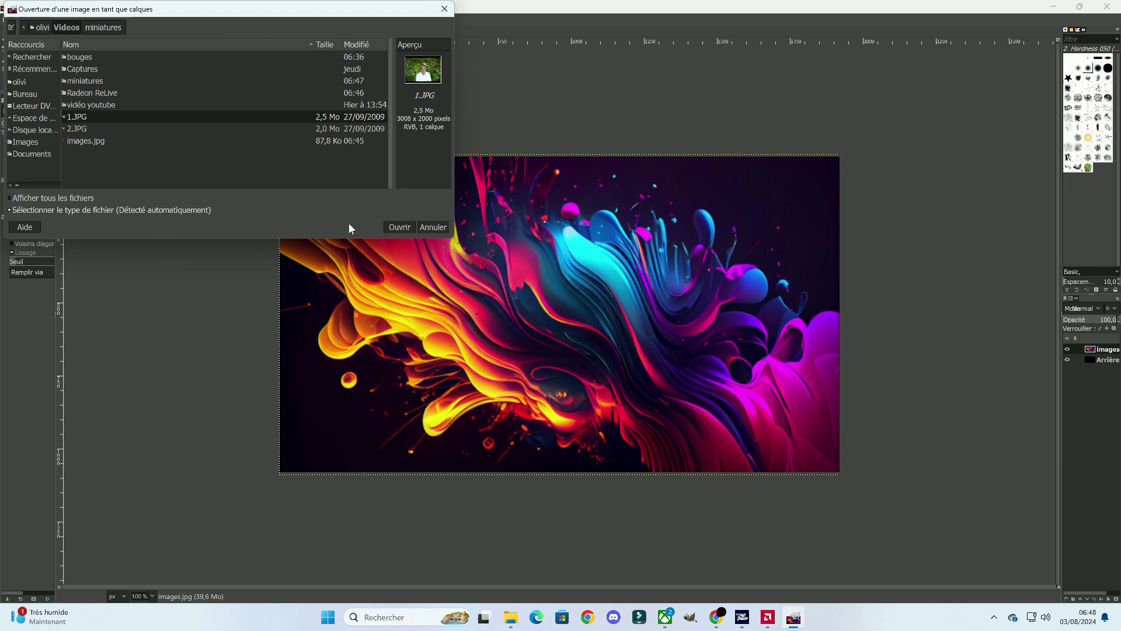
pyautogui.click(388, 228)
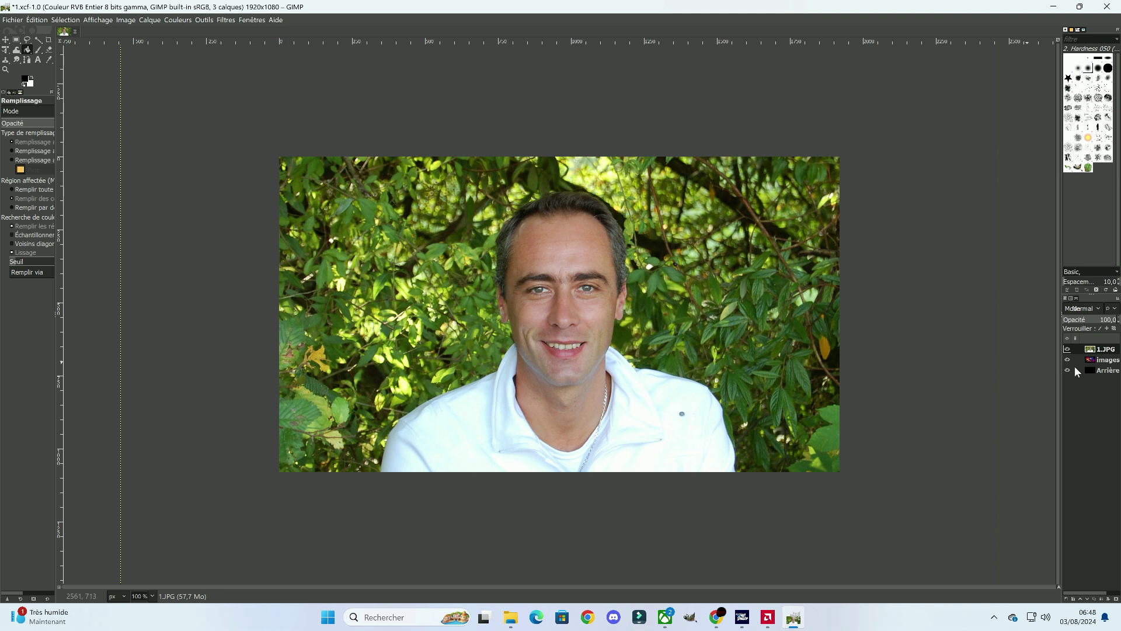
# Scale the 1.JPG layer down to 1980×1316 px and save the project as 1.xcf
pyautogui.click(1100, 350)
pyautogui.rightClick(1106, 350)
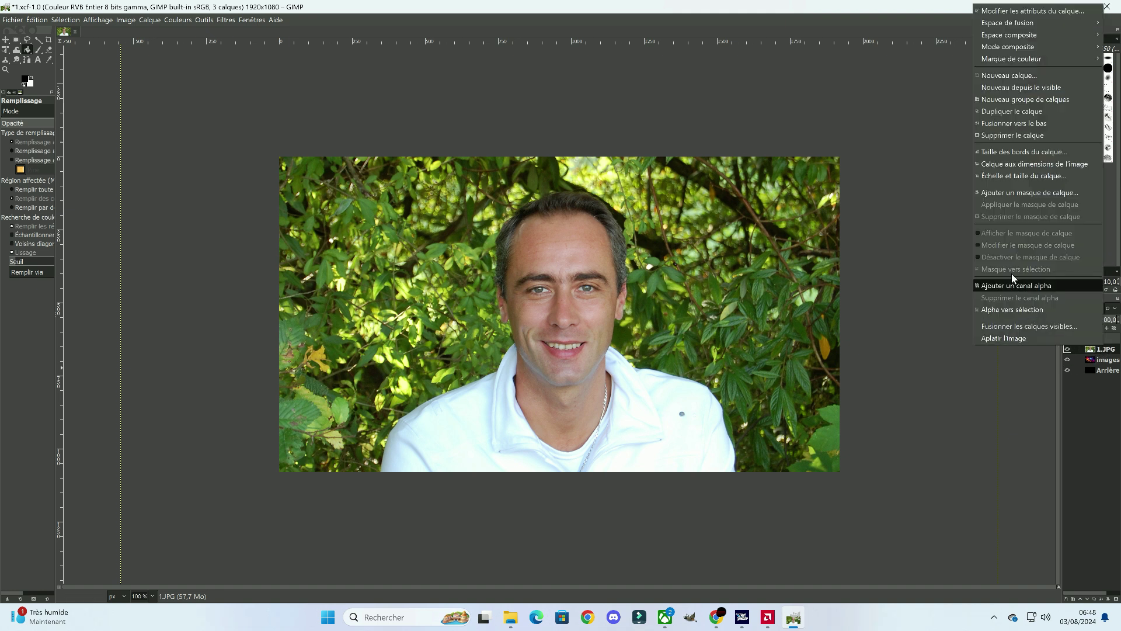
pyautogui.click(993, 177)
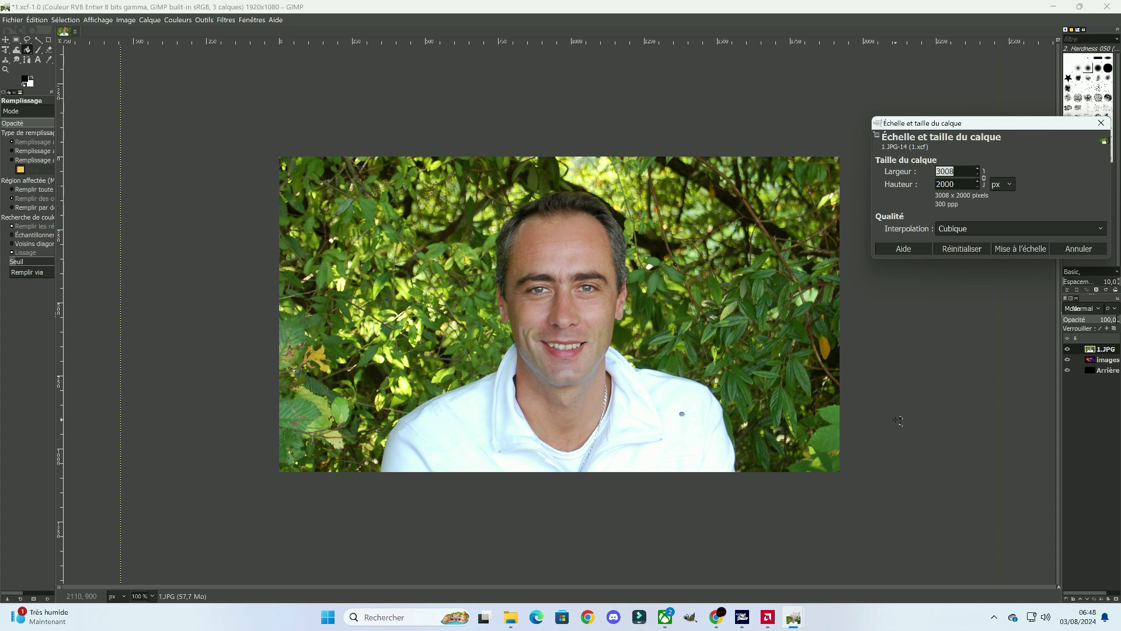
pyautogui.write('1980')
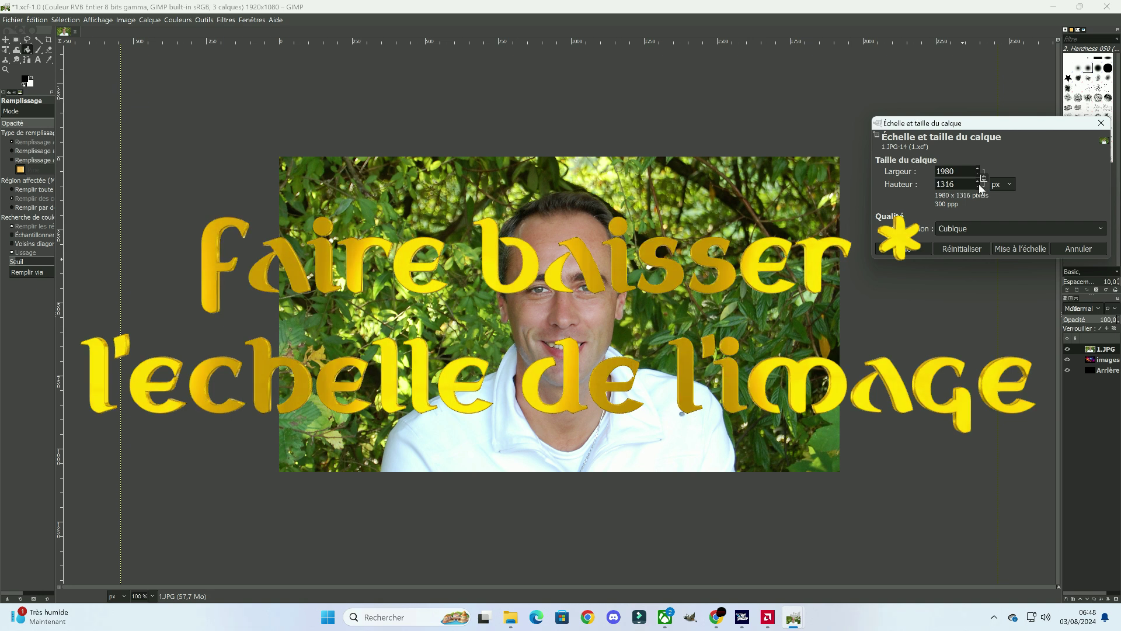
pyautogui.click(1001, 248)
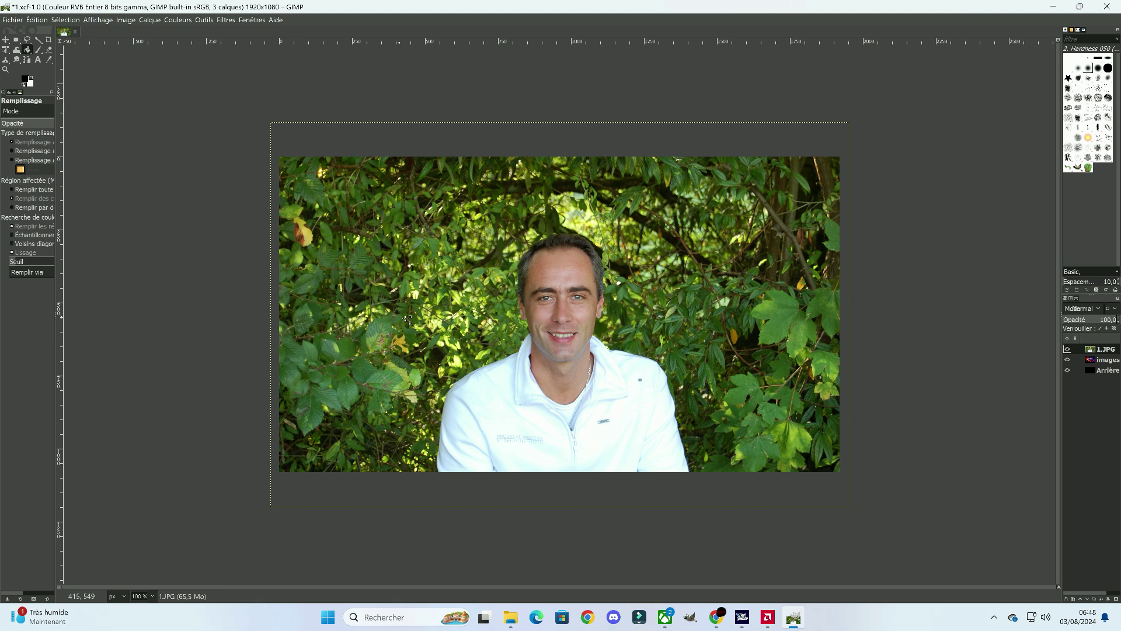
pyautogui.hotkey('ctrl', 's')
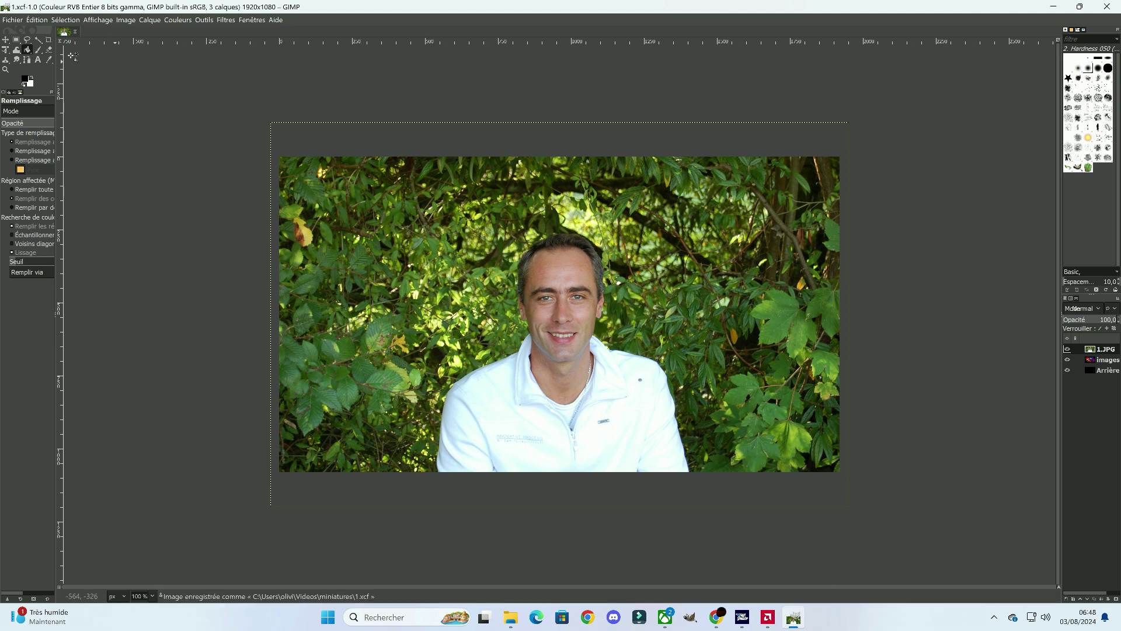
# Add the white rose photo 2.JPG from Videos as a new top layer
pyautogui.click(13, 19)
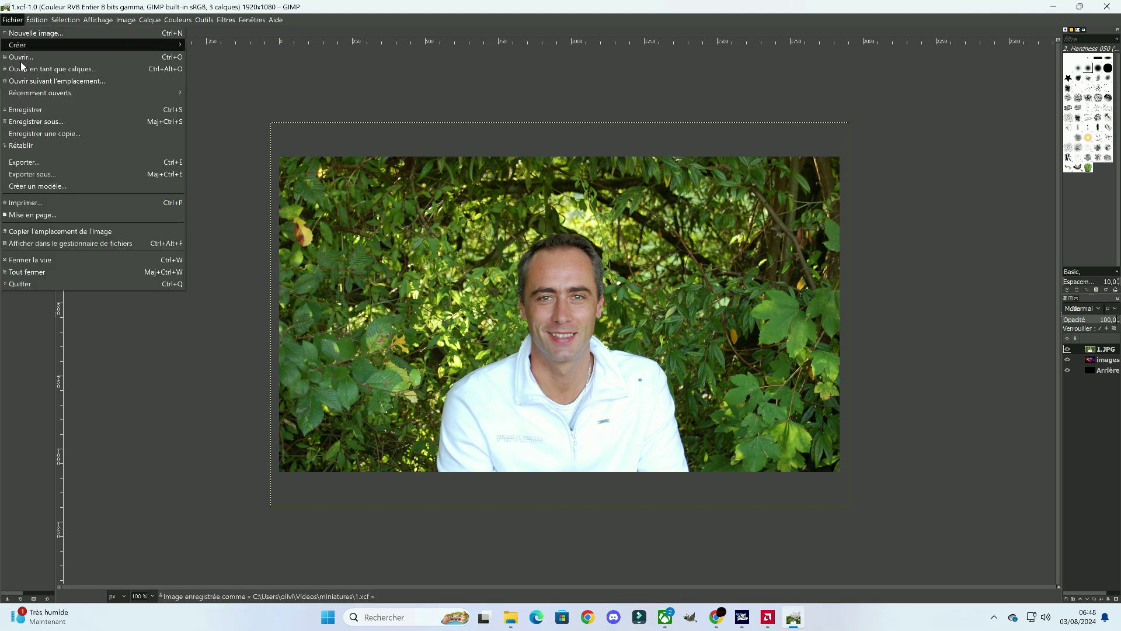
pyautogui.click(37, 71)
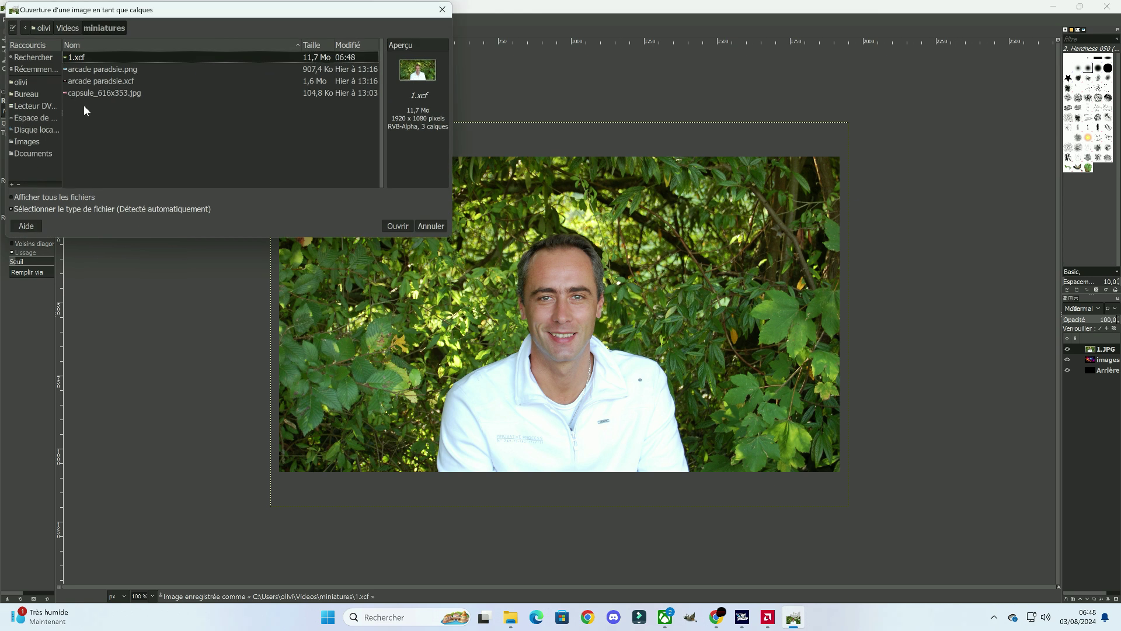
pyautogui.click(110, 72)
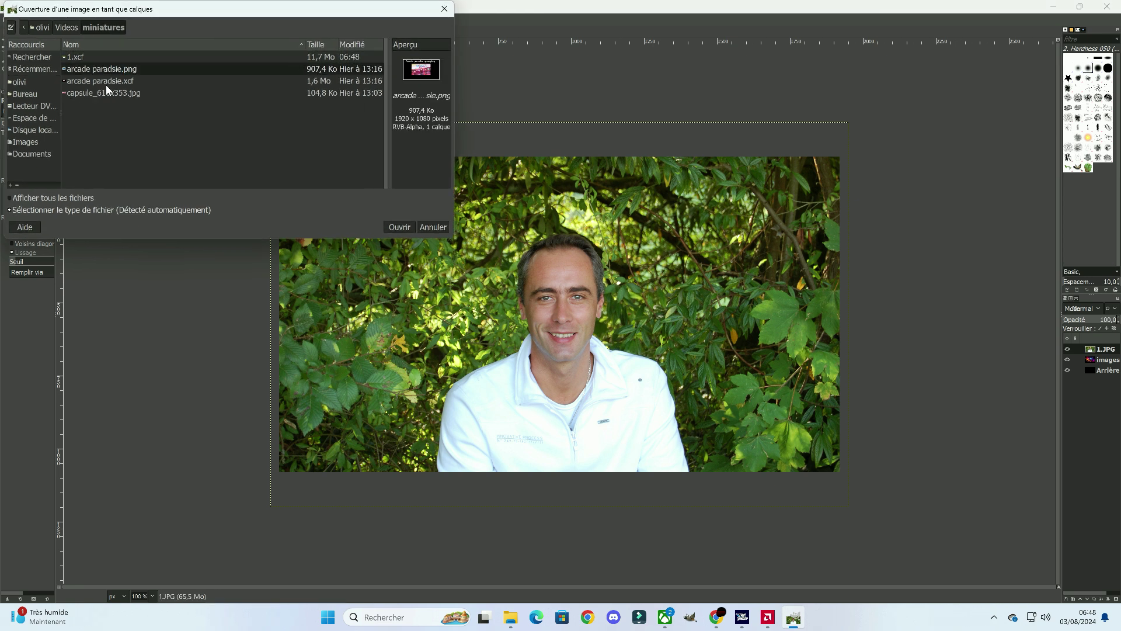
pyautogui.click(105, 83)
pyautogui.click(70, 29)
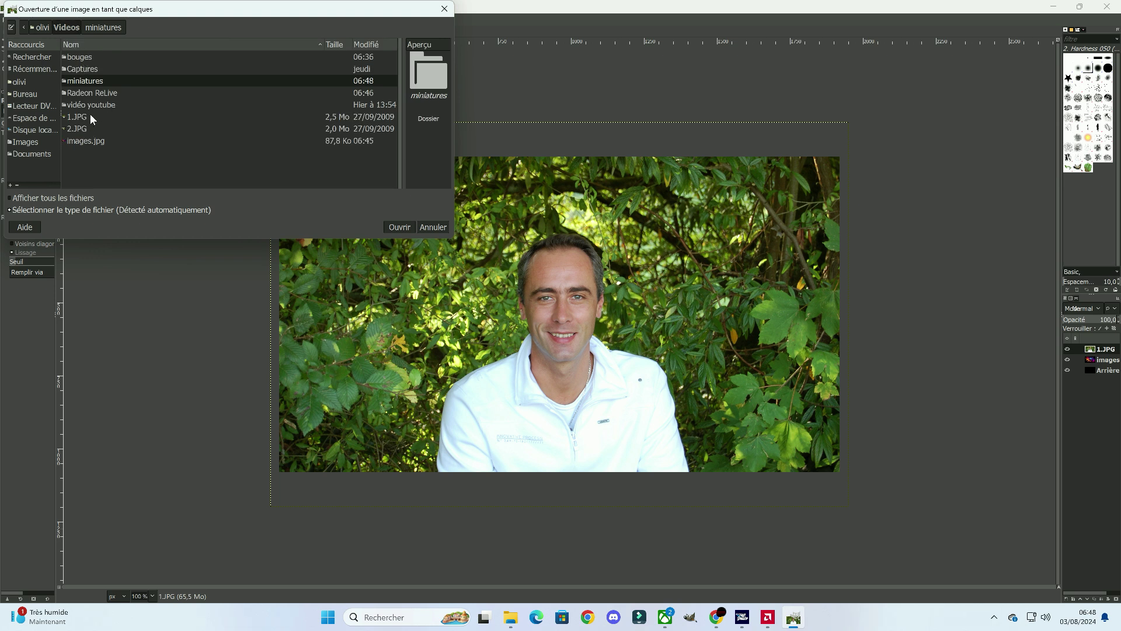
pyautogui.click(90, 115)
pyautogui.click(84, 128)
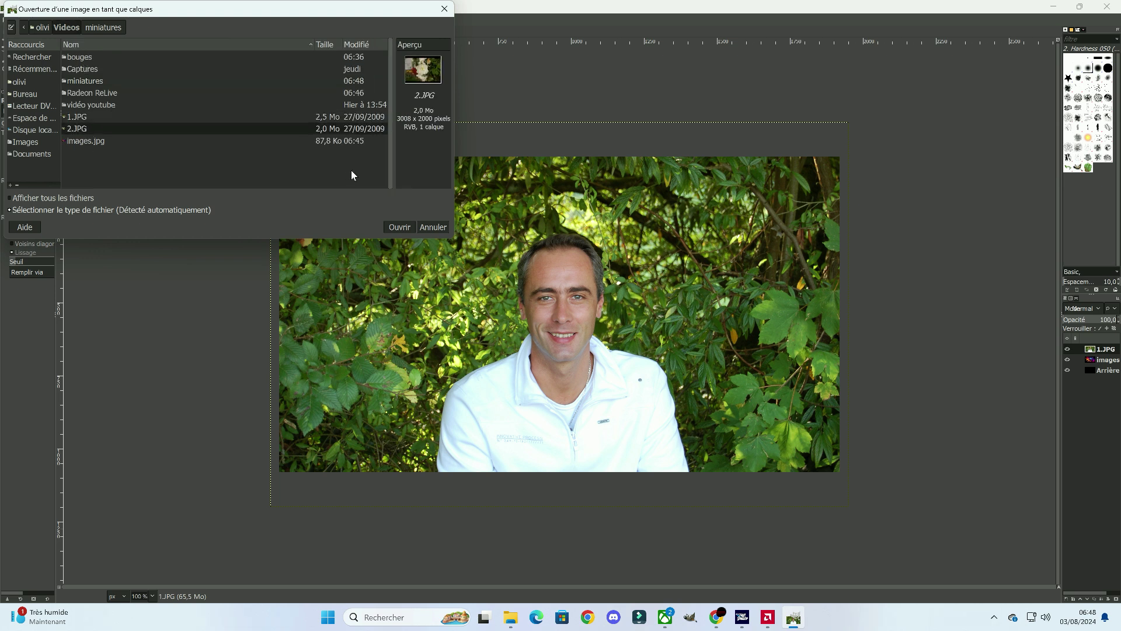
pyautogui.click(405, 226)
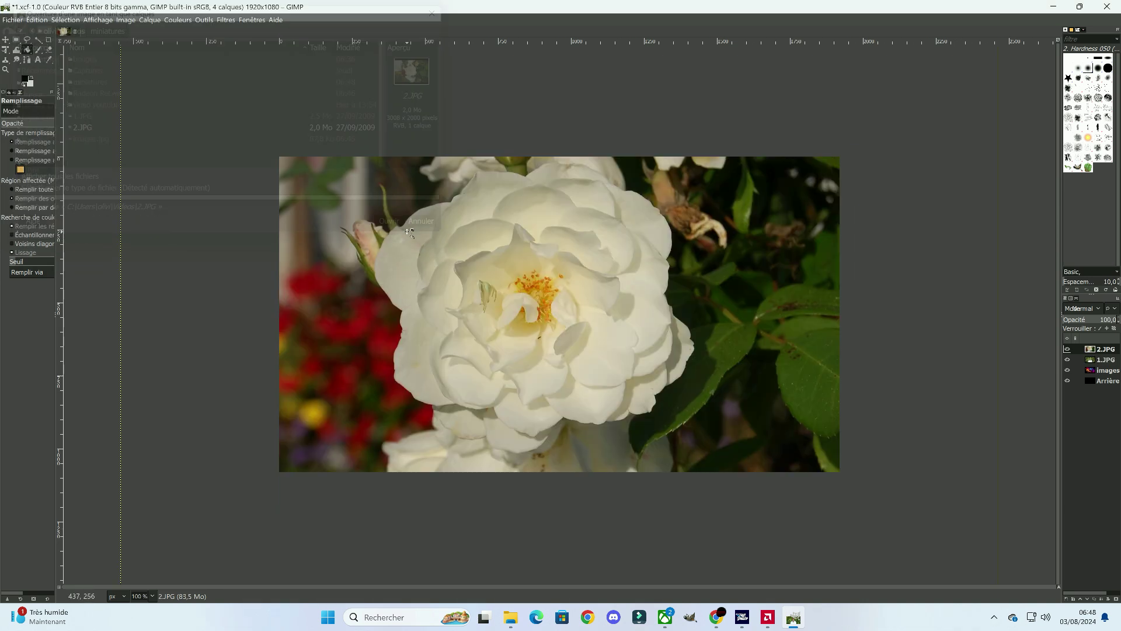
pyautogui.rightClick(1105, 349)
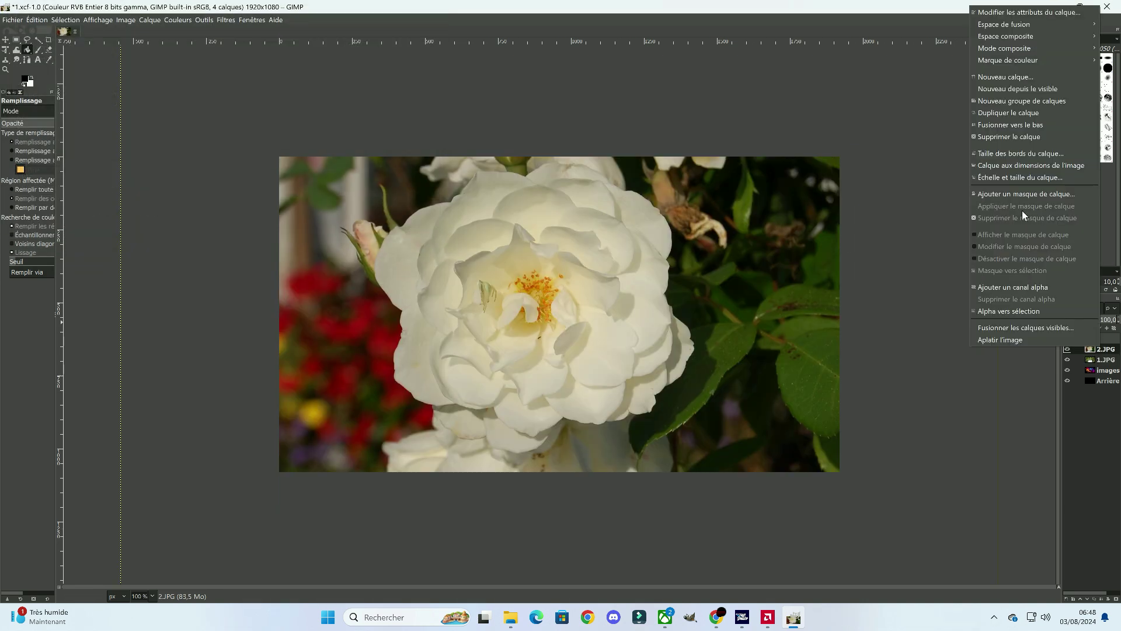
pyautogui.click(1020, 176)
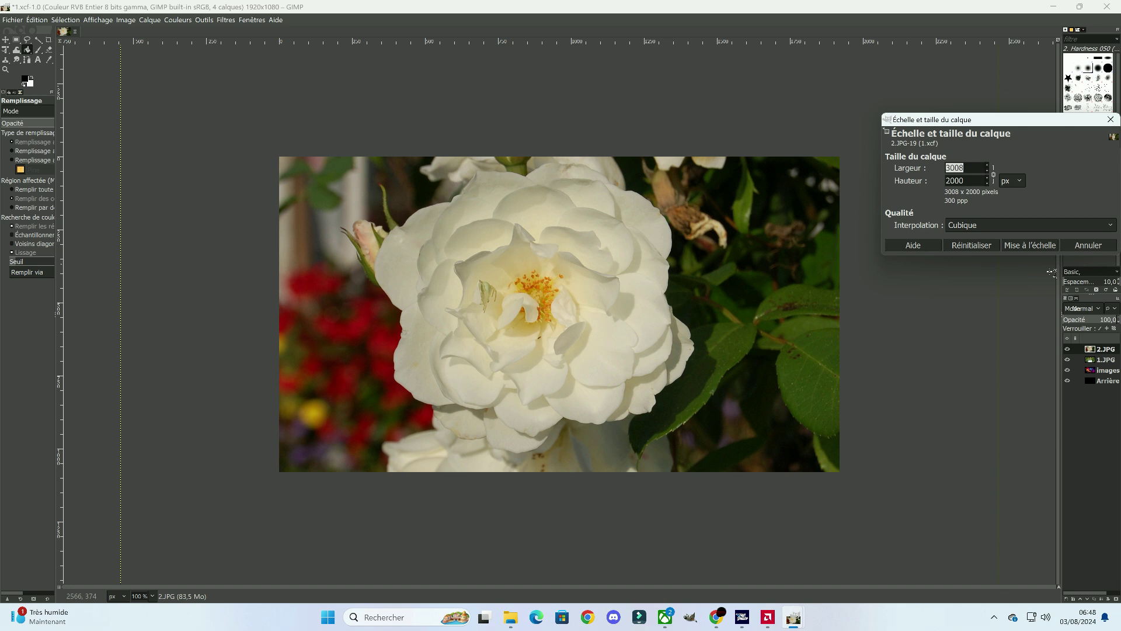
pyautogui.write('5')
pyautogui.click(992, 174)
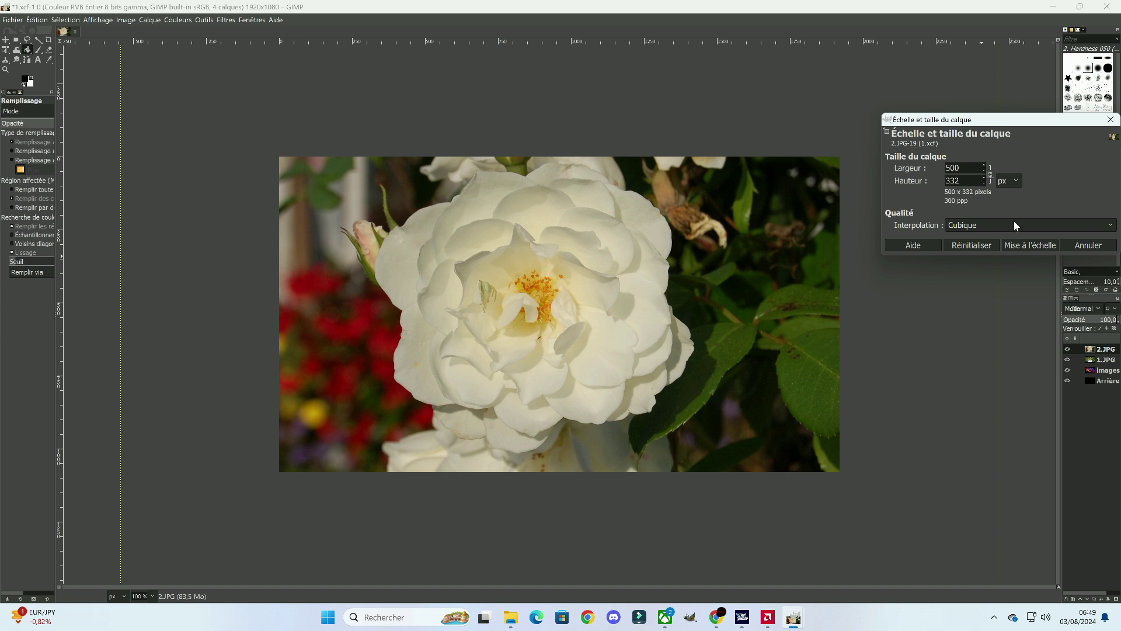
pyautogui.click(1013, 245)
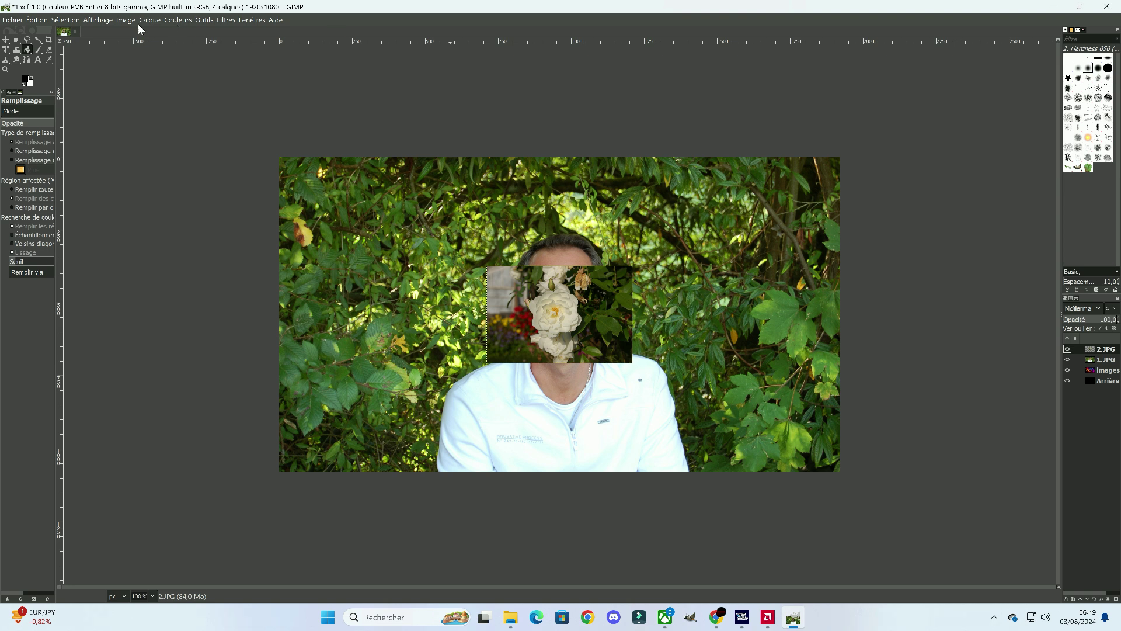
pyautogui.click(29, 22)
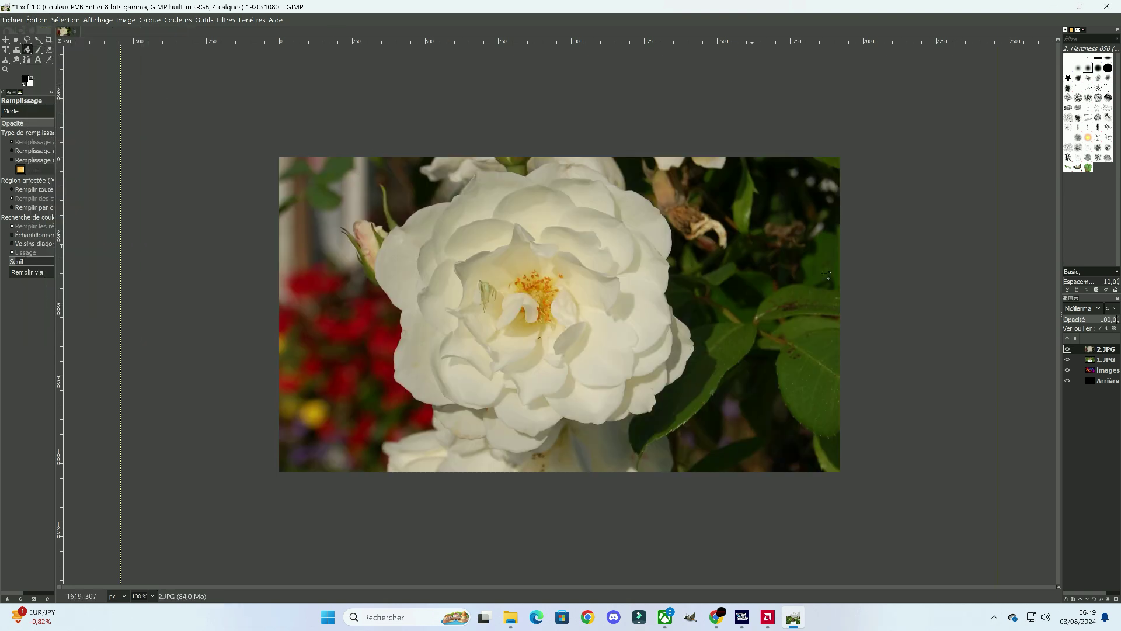
# Rescale the 2.JPG rose layer, entering 200 as the new width
pyautogui.rightClick(1105, 350)
pyautogui.click(1017, 179)
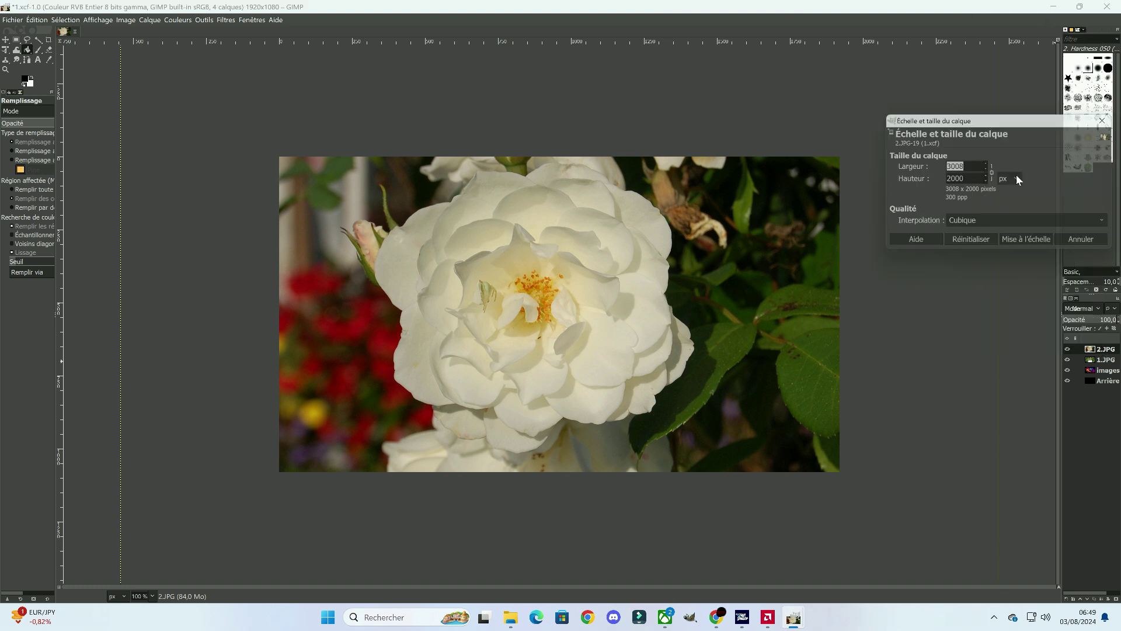
pyautogui.write('20')
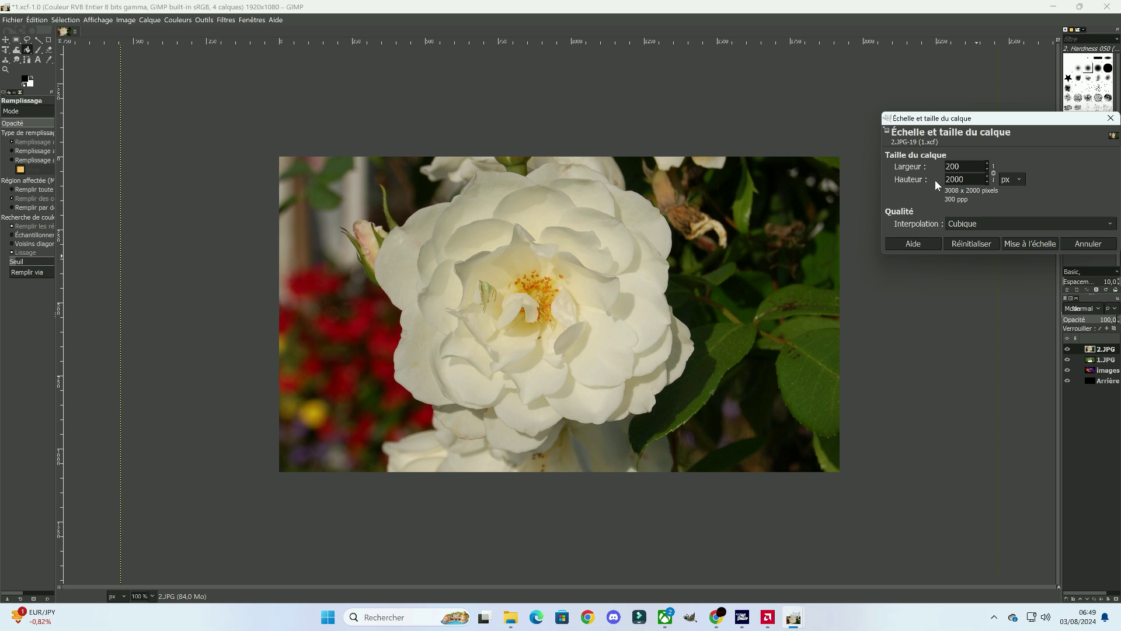
pyautogui.write('0')
pyautogui.click(1022, 244)
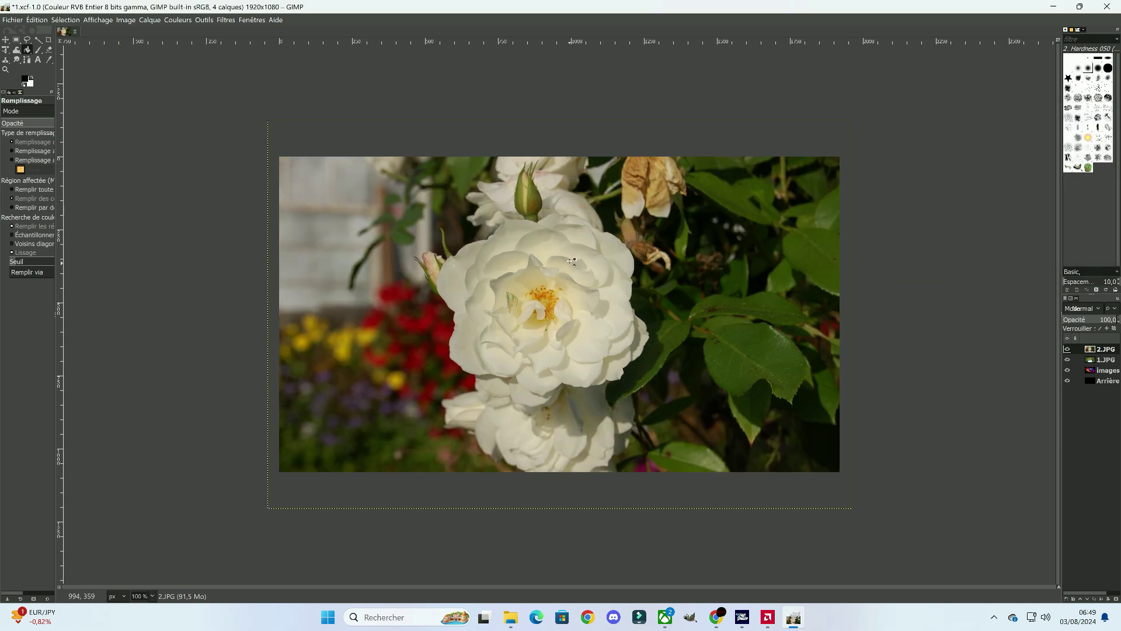
# Undo the accidental black bucket fills on the rose petals
pyautogui.moveTo(573, 261); pyautogui.dragTo(551, 259)
pyautogui.click(548, 272)
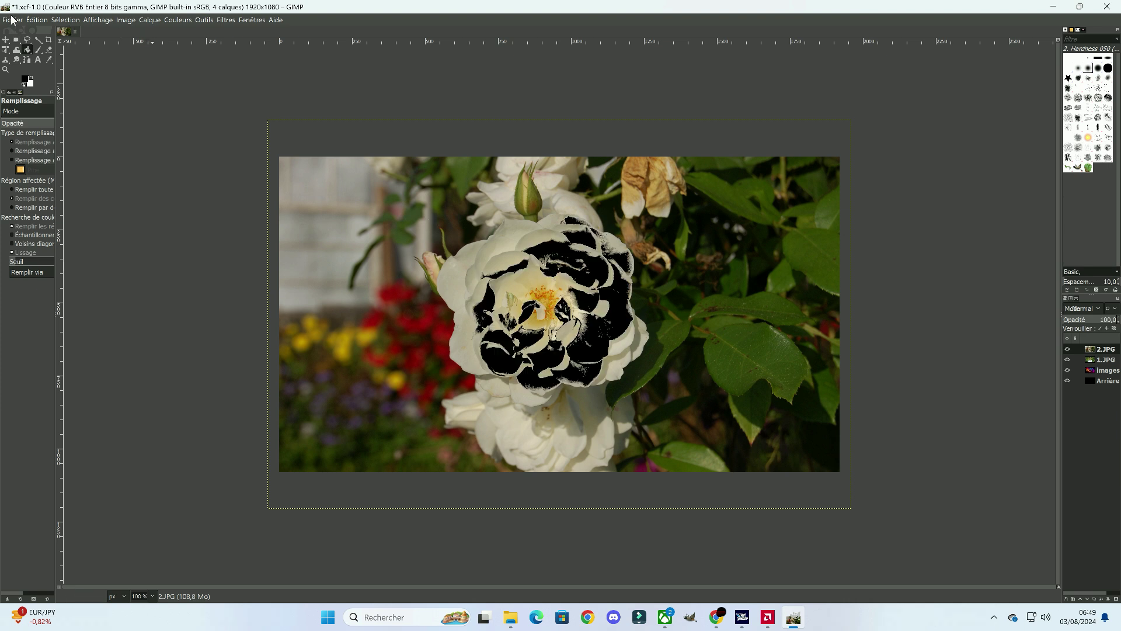
pyautogui.click(28, 22)
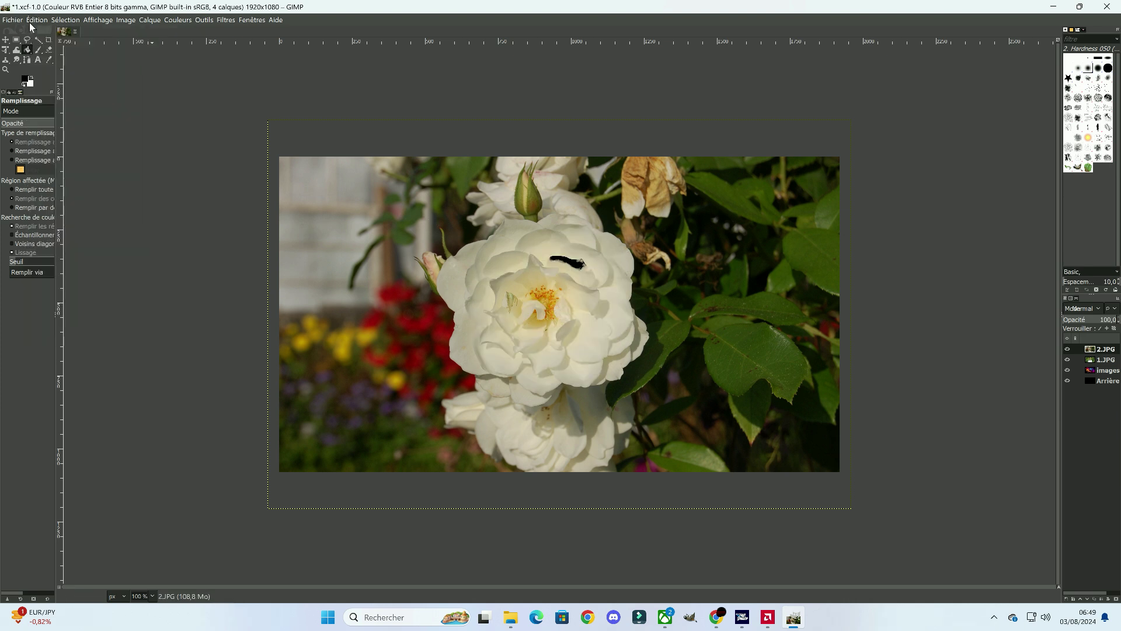
pyautogui.click(29, 22)
# Undo the black mark, erase the rose's top-left corner, and snap the restored window aside
pyautogui.click(33, 33)
pyautogui.doubleClick(69, 9)
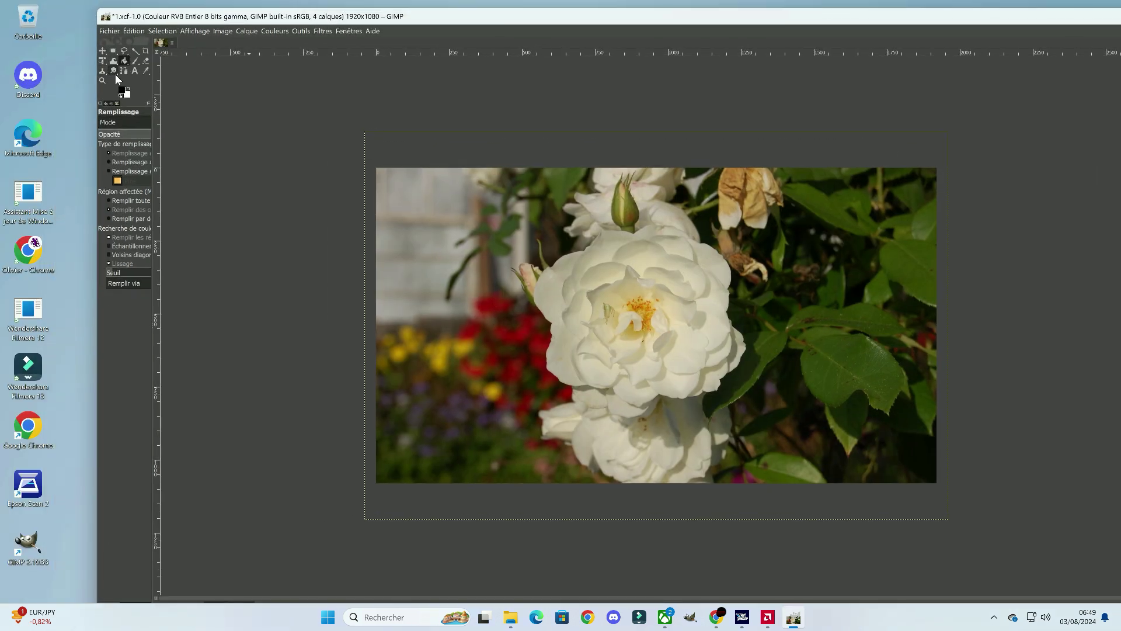
pyautogui.click(145, 61)
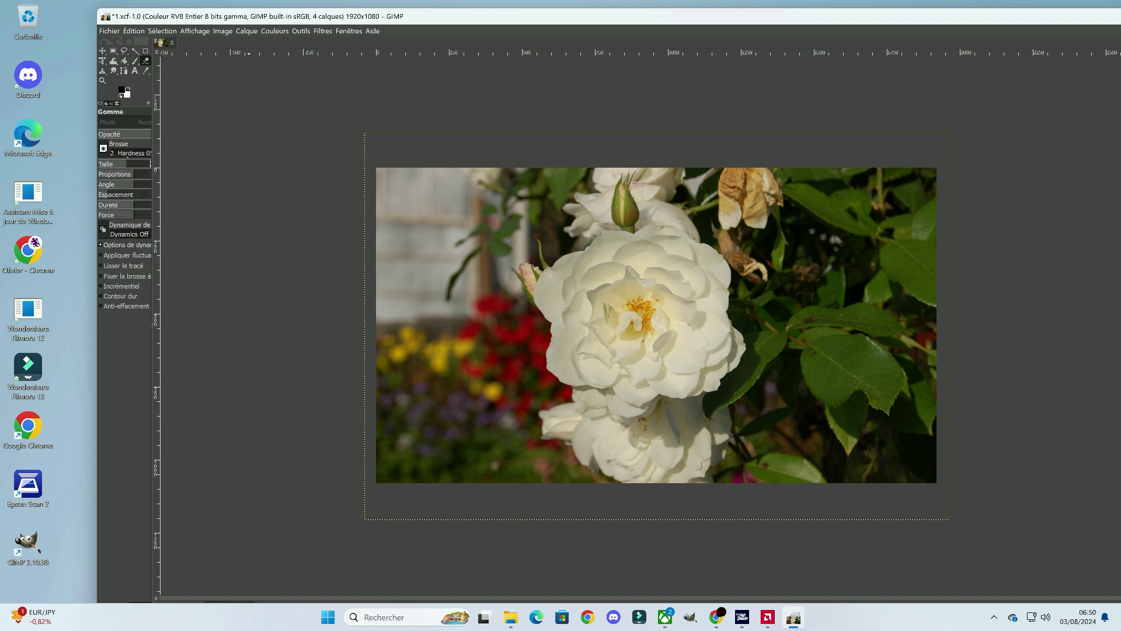
pyautogui.click(121, 163)
pyautogui.moveTo(382, 193); pyautogui.dragTo(424, 187)
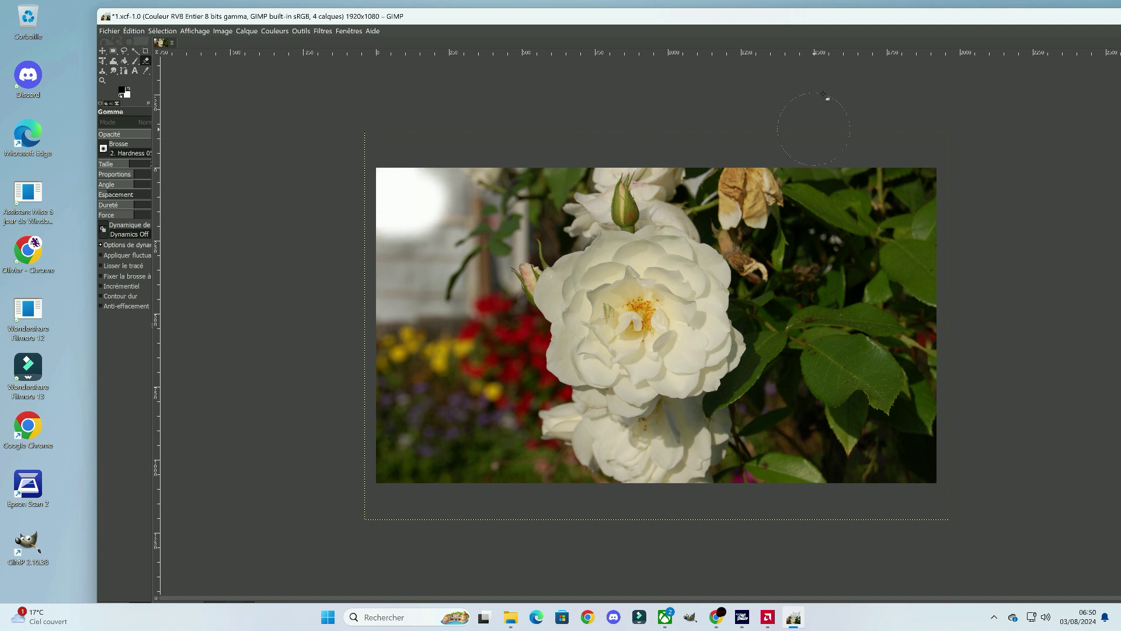
pyautogui.moveTo(811, 22)
pyautogui.mouseDown()
pyautogui.moveTo(669, 42)
pyautogui.moveTo(671, 51)
pyautogui.mouseUp()
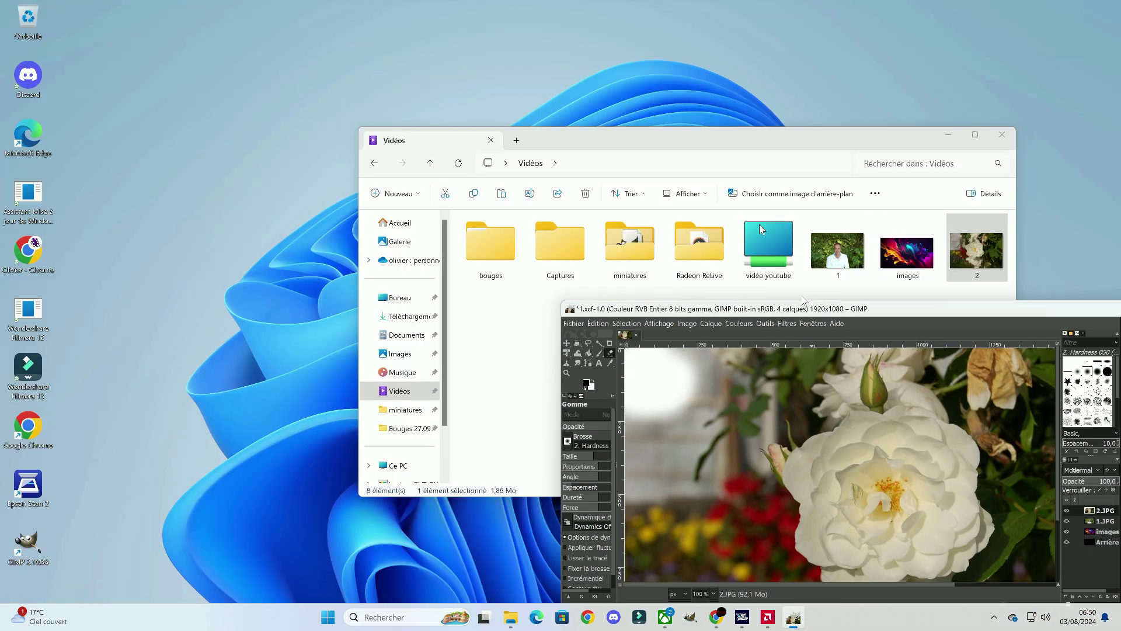
pyautogui.moveTo(806, 310)
pyautogui.mouseDown()
pyautogui.moveTo(454, 7)
pyautogui.moveTo(720, 40)
pyautogui.mouseUp()
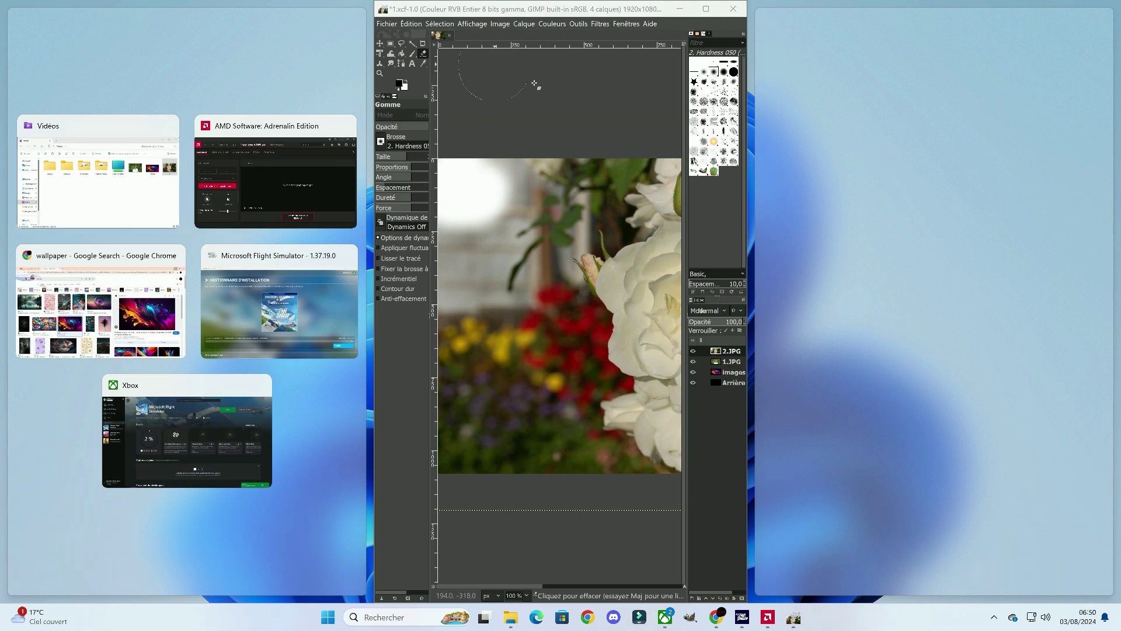
# Add an alpha channel to the images, 1.JPG and 2.JPG layers
pyautogui.rightClick(726, 370)
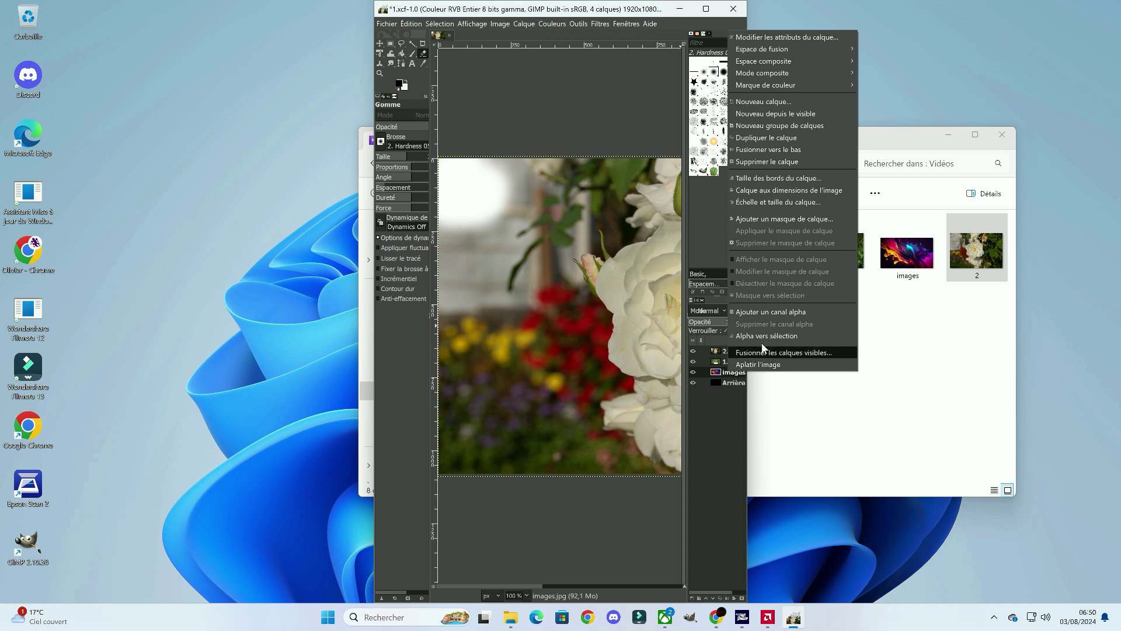
pyautogui.click(770, 312)
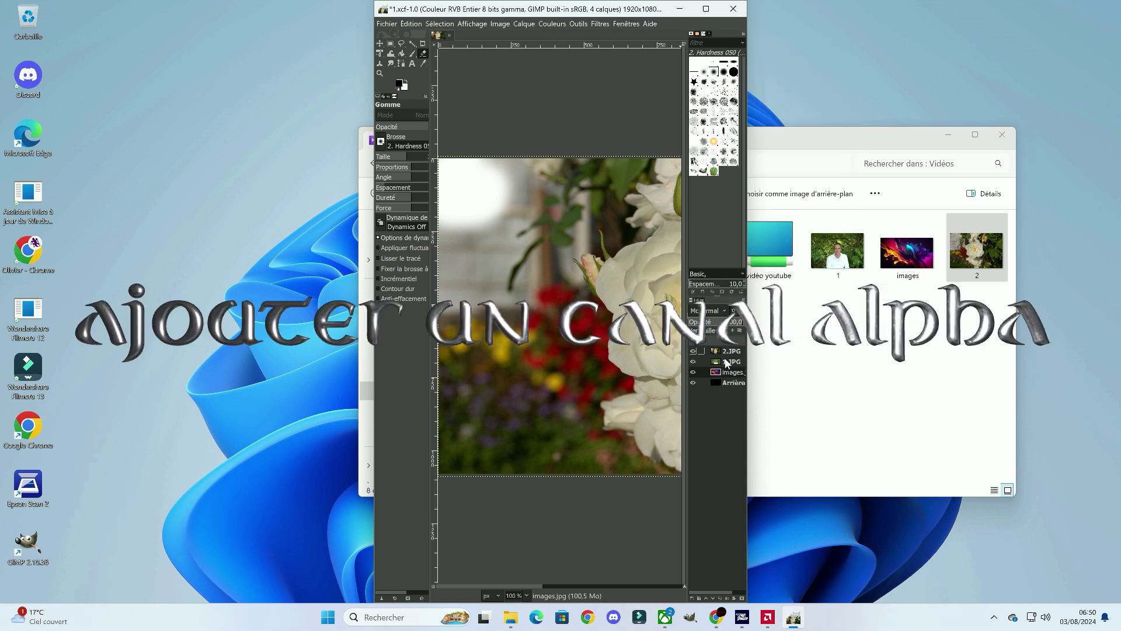
pyautogui.rightClick(726, 363)
pyautogui.click(751, 300)
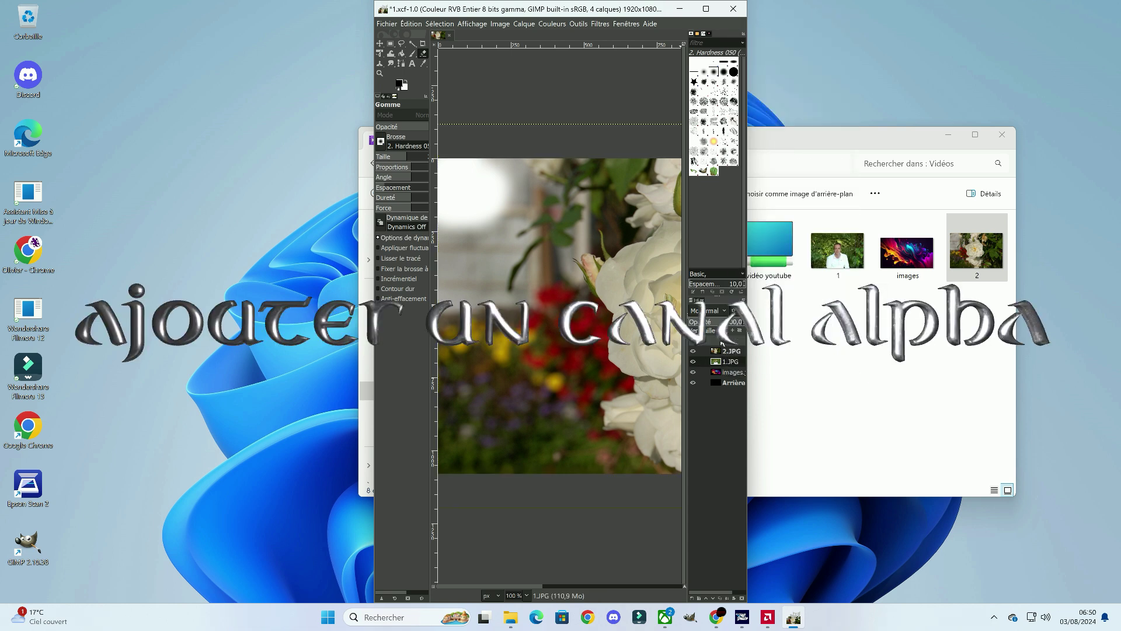
pyautogui.rightClick(730, 350)
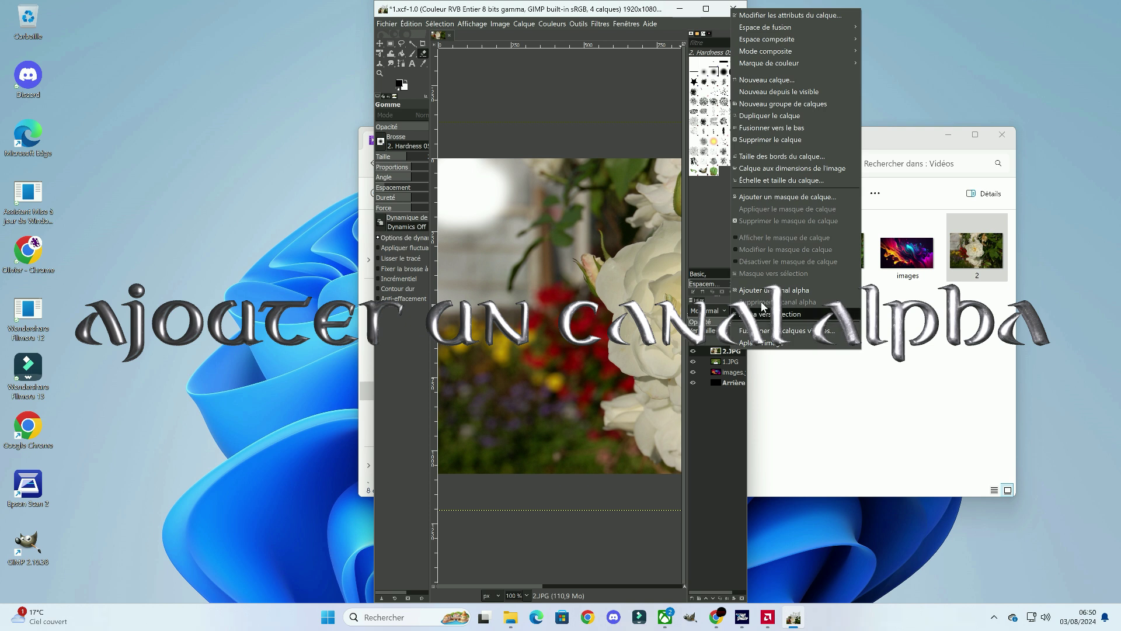
pyautogui.click(774, 290)
# Erase the rose photo's top-left and upper centre, maximize the window, and undo a bad stroke
pyautogui.moveTo(493, 185)
pyautogui.mouseDown()
pyautogui.moveTo(456, 213)
pyautogui.moveTo(465, 396)
pyautogui.moveTo(545, 403)
pyautogui.moveTo(513, 462)
pyautogui.mouseUp()
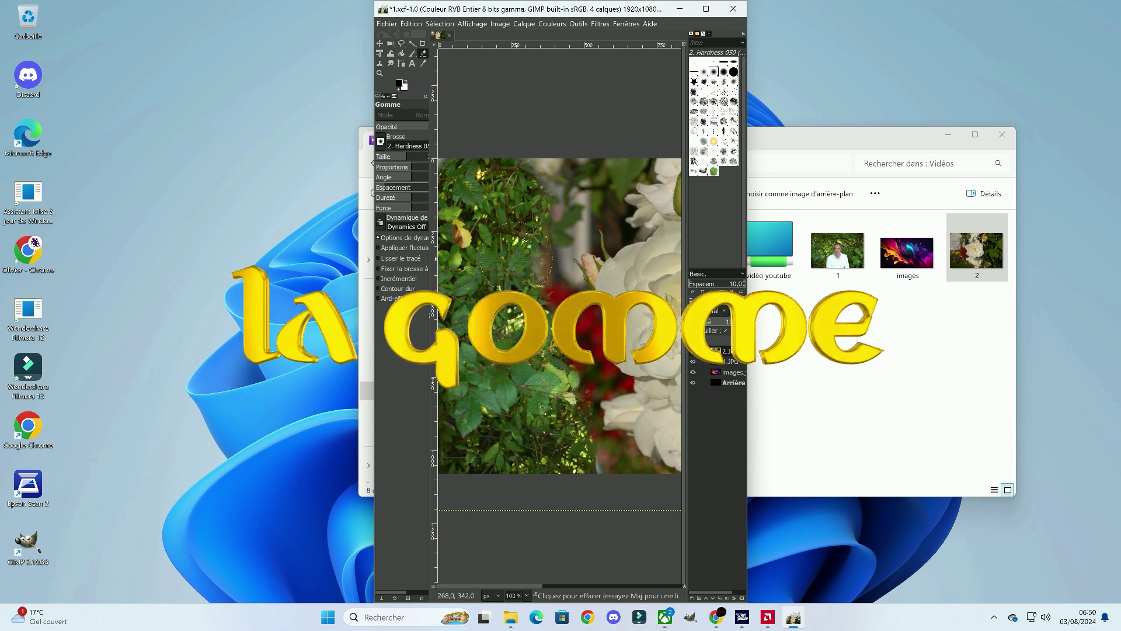
pyautogui.moveTo(515, 257); pyautogui.dragTo(638, 133)
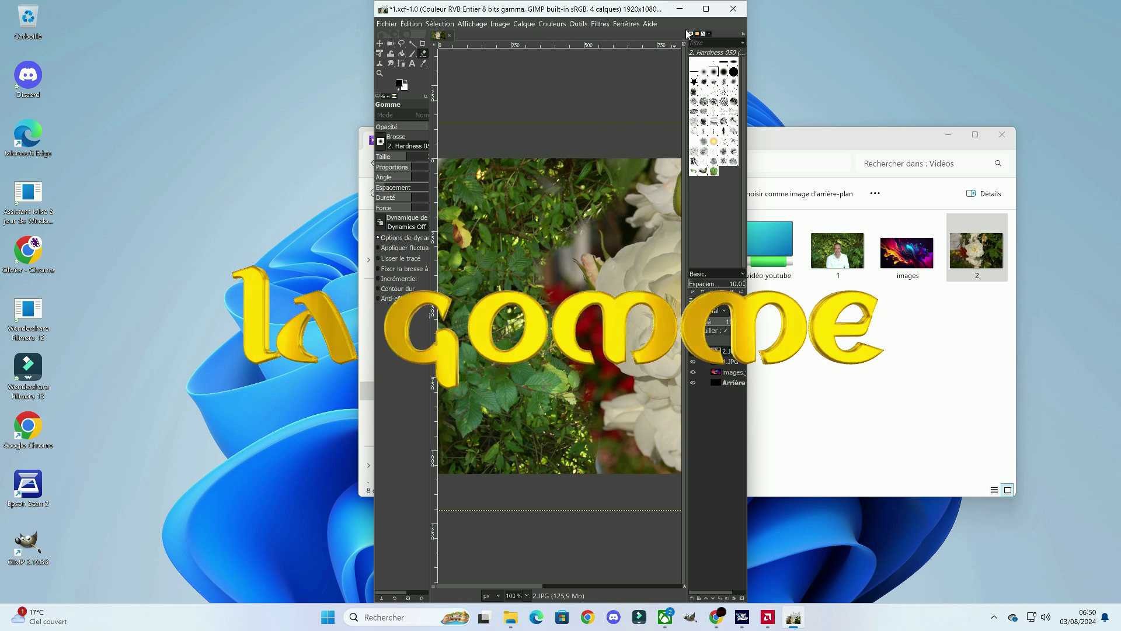
pyautogui.click(705, 8)
pyautogui.moveTo(724, 264)
pyautogui.mouseDown()
pyautogui.moveTo(851, 211)
pyautogui.moveTo(769, 429)
pyautogui.moveTo(698, 443)
pyautogui.moveTo(711, 397)
pyautogui.mouseUp()
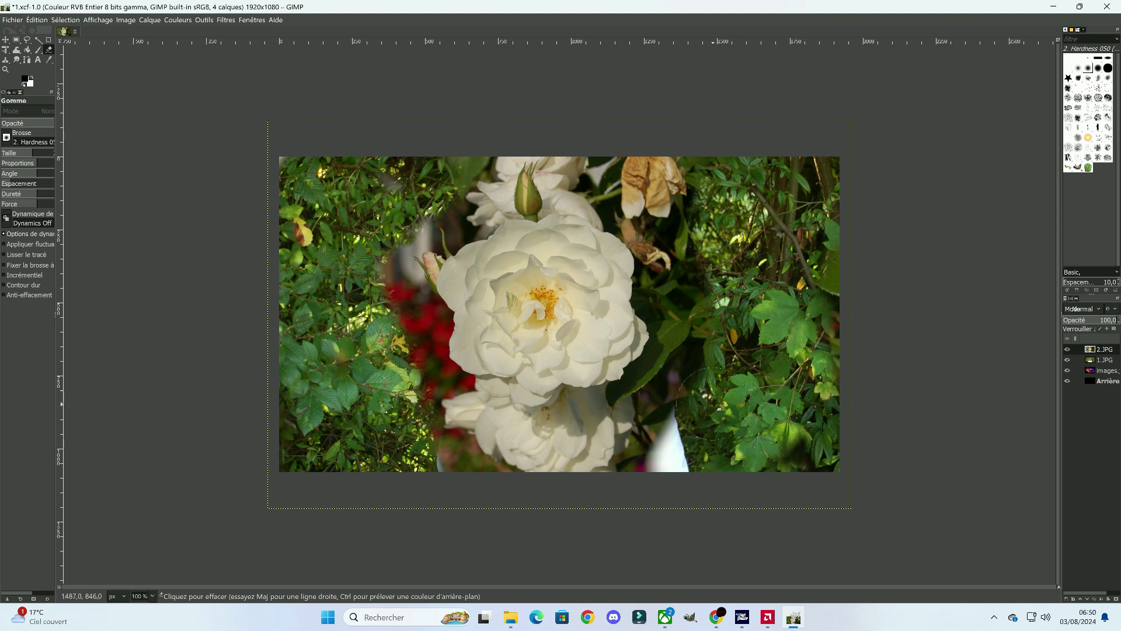
pyautogui.moveTo(712, 402); pyautogui.dragTo(680, 379)
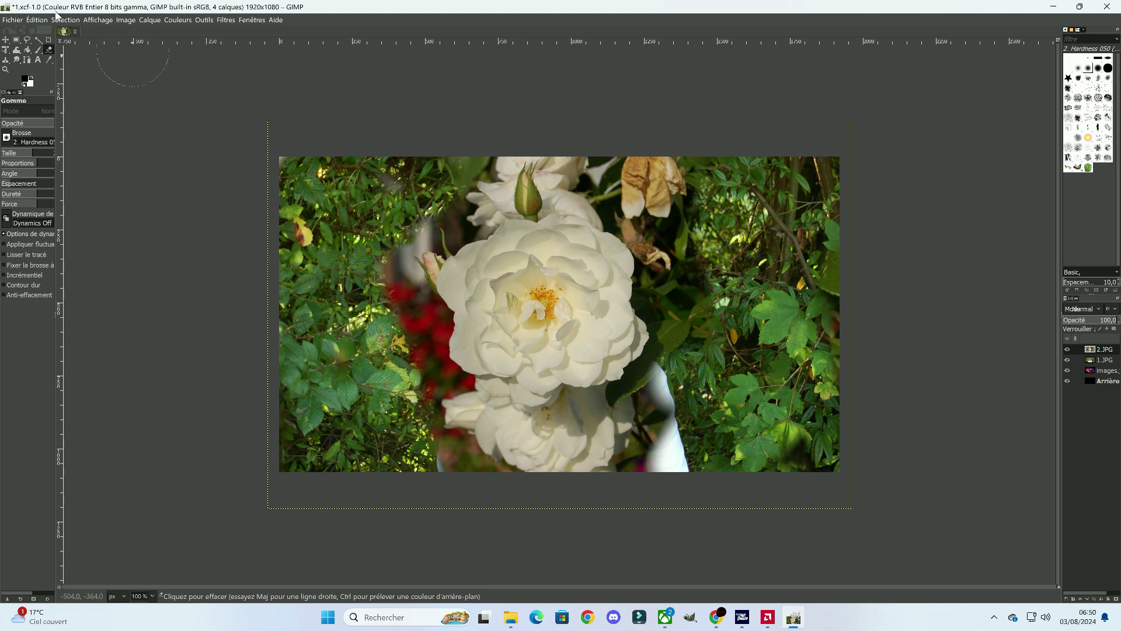
pyautogui.click(36, 20)
pyautogui.click(64, 32)
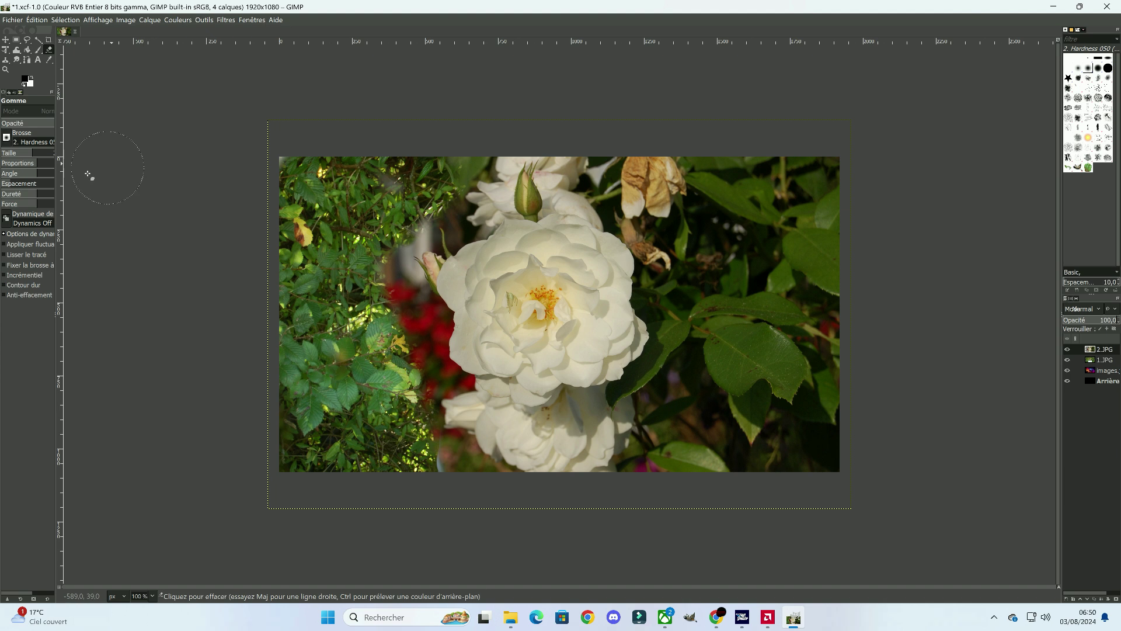
# Erase the red blur, right-side foliage and lower-right leaves around the white rose
pyautogui.moveTo(343, 308)
pyautogui.mouseDown()
pyautogui.moveTo(432, 406)
pyautogui.moveTo(427, 317)
pyautogui.moveTo(450, 215)
pyautogui.moveTo(470, 242)
pyautogui.mouseUp()
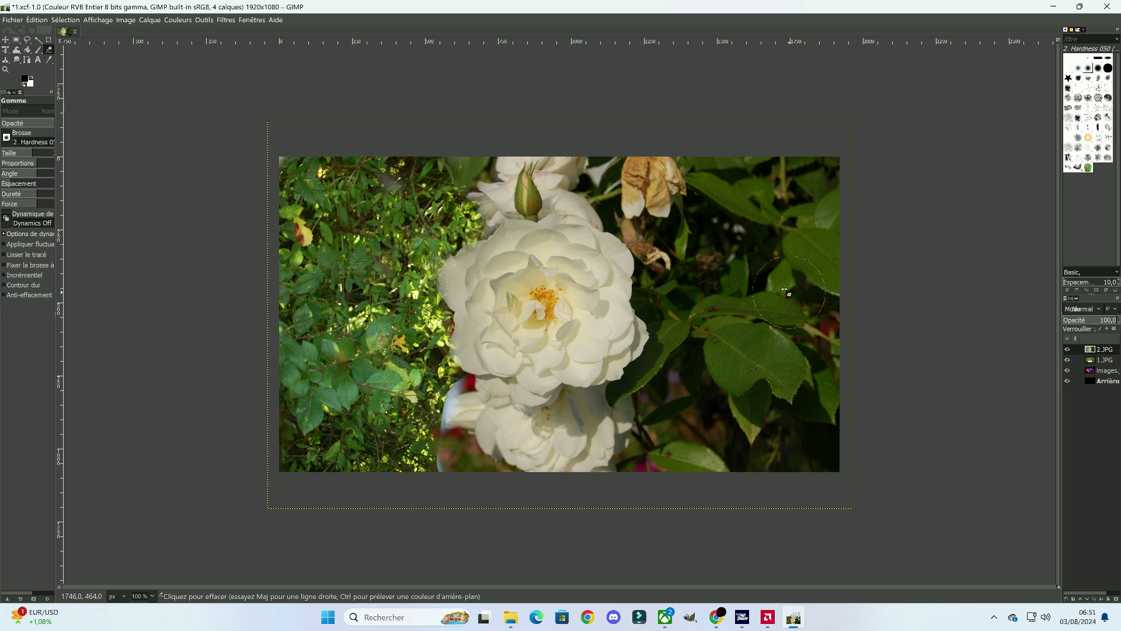
pyautogui.moveTo(722, 255)
pyautogui.mouseDown()
pyautogui.moveTo(658, 150)
pyautogui.moveTo(612, 211)
pyautogui.moveTo(569, 190)
pyautogui.moveTo(650, 296)
pyautogui.moveTo(628, 380)
pyautogui.mouseUp()
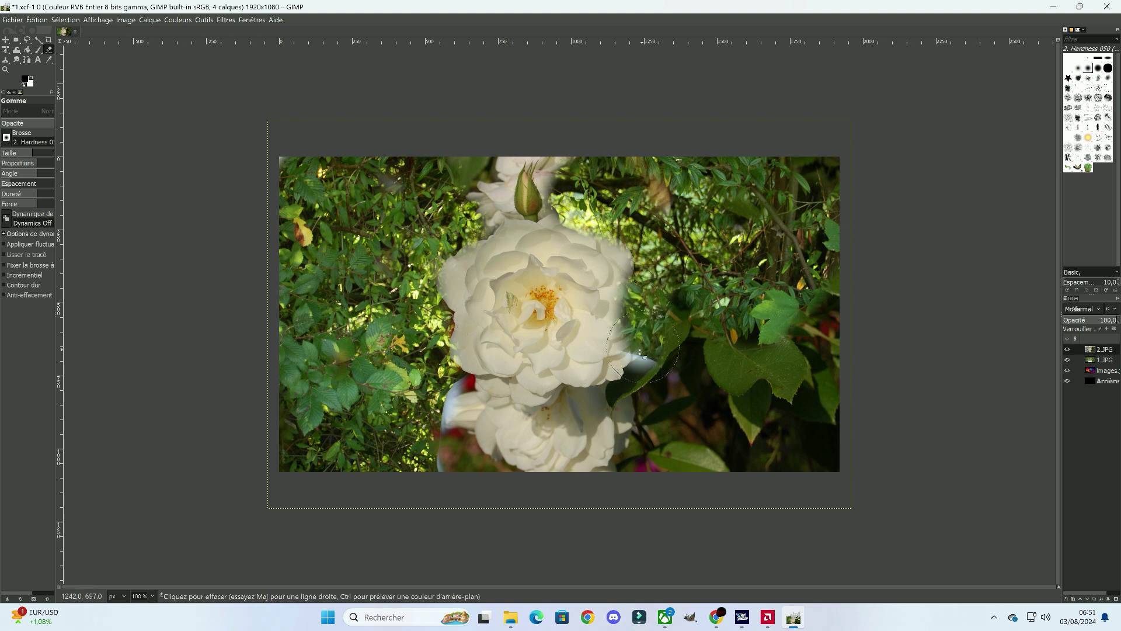
pyautogui.moveTo(629, 380)
pyautogui.mouseDown()
pyautogui.moveTo(635, 469)
pyautogui.moveTo(697, 409)
pyautogui.moveTo(697, 477)
pyautogui.mouseUp()
pyautogui.moveTo(773, 520)
pyautogui.mouseDown()
pyautogui.moveTo(741, 352)
pyautogui.moveTo(827, 326)
pyautogui.mouseUp()
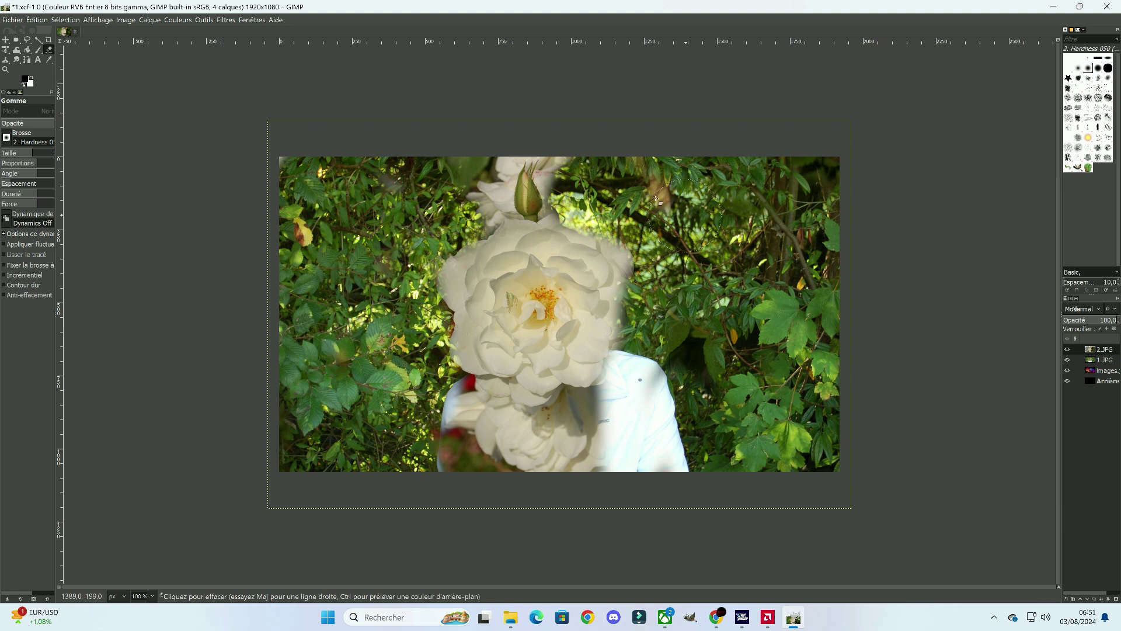
pyautogui.moveTo(655, 200); pyautogui.dragTo(612, 187)
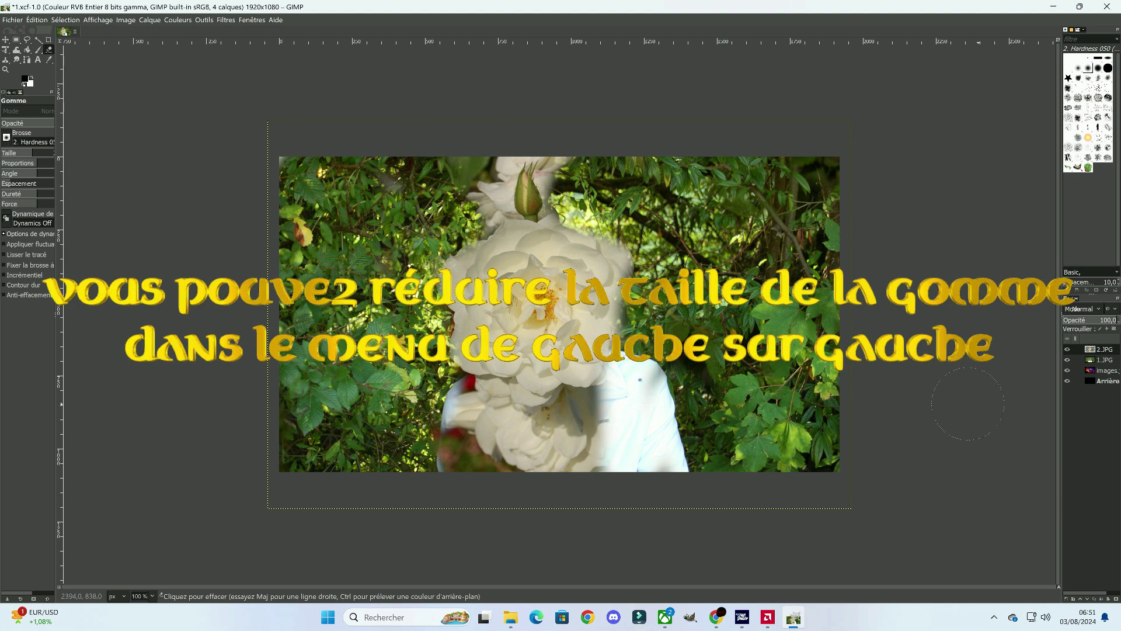
# Test an erase on 1.JPG and undo it, then move images.jpg above 1.JPG
pyautogui.click(1106, 361)
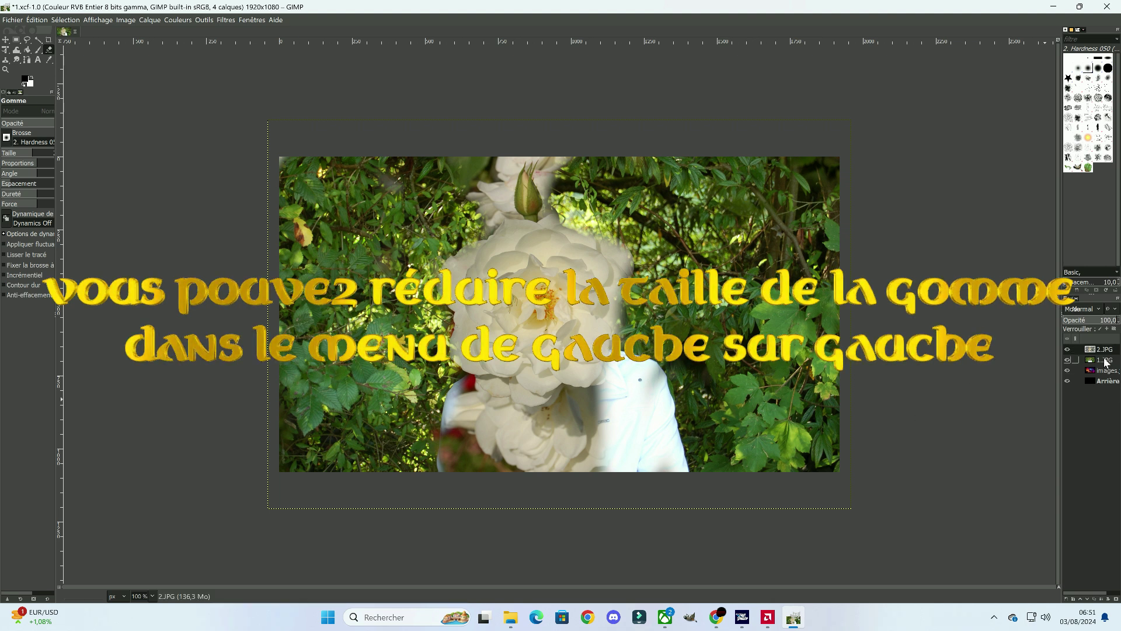
pyautogui.moveTo(654, 362); pyautogui.dragTo(664, 381)
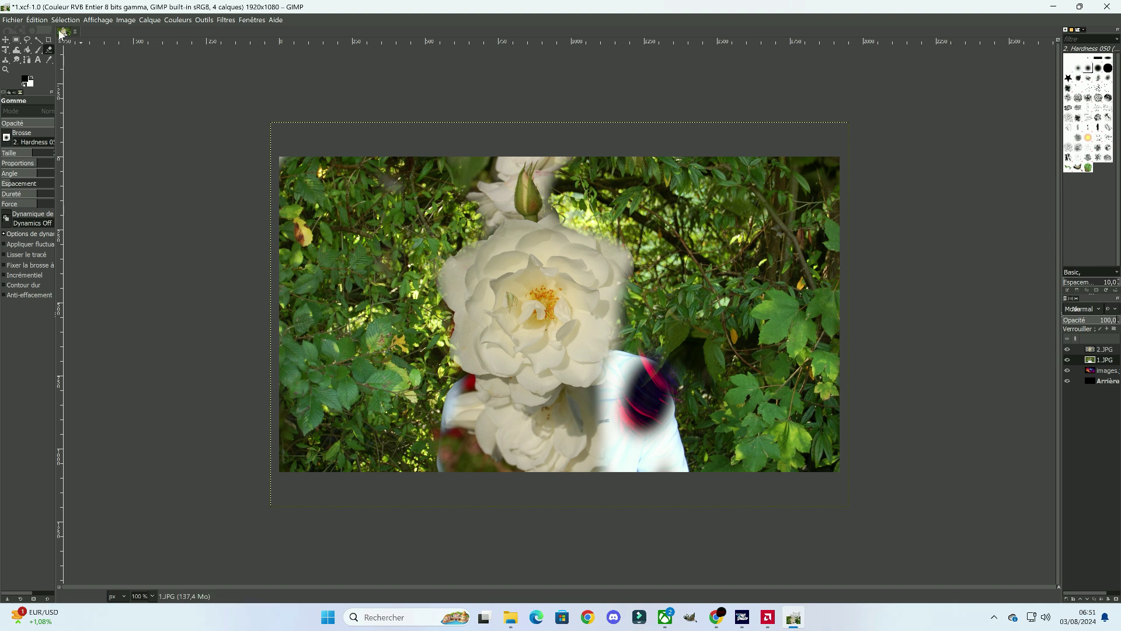
pyautogui.click(36, 20)
pyautogui.click(45, 33)
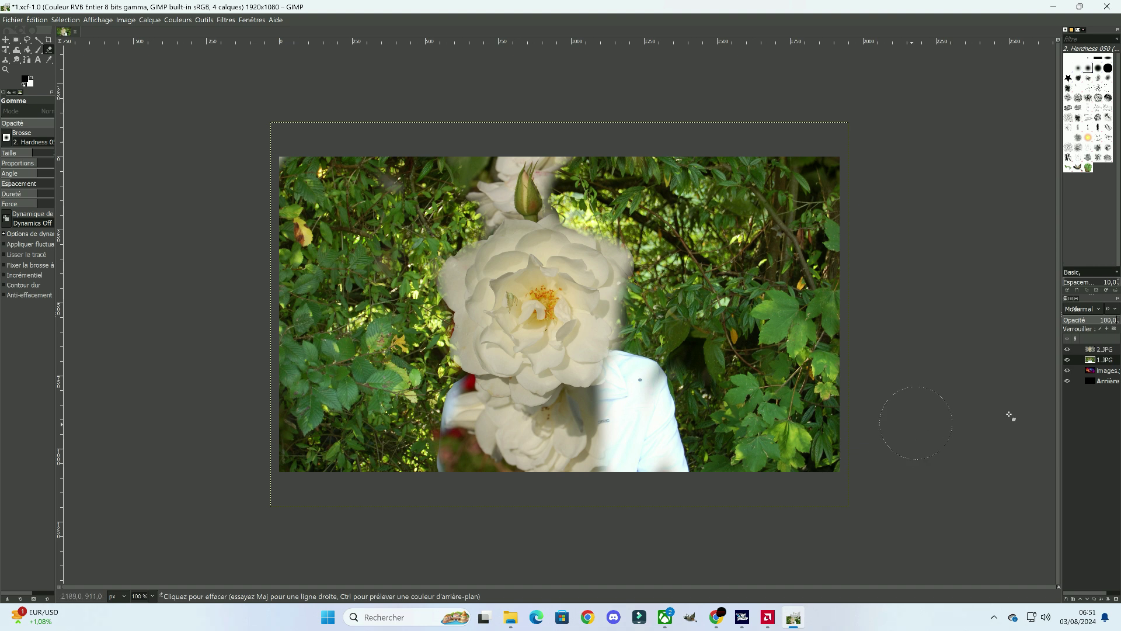
pyautogui.click(1102, 372)
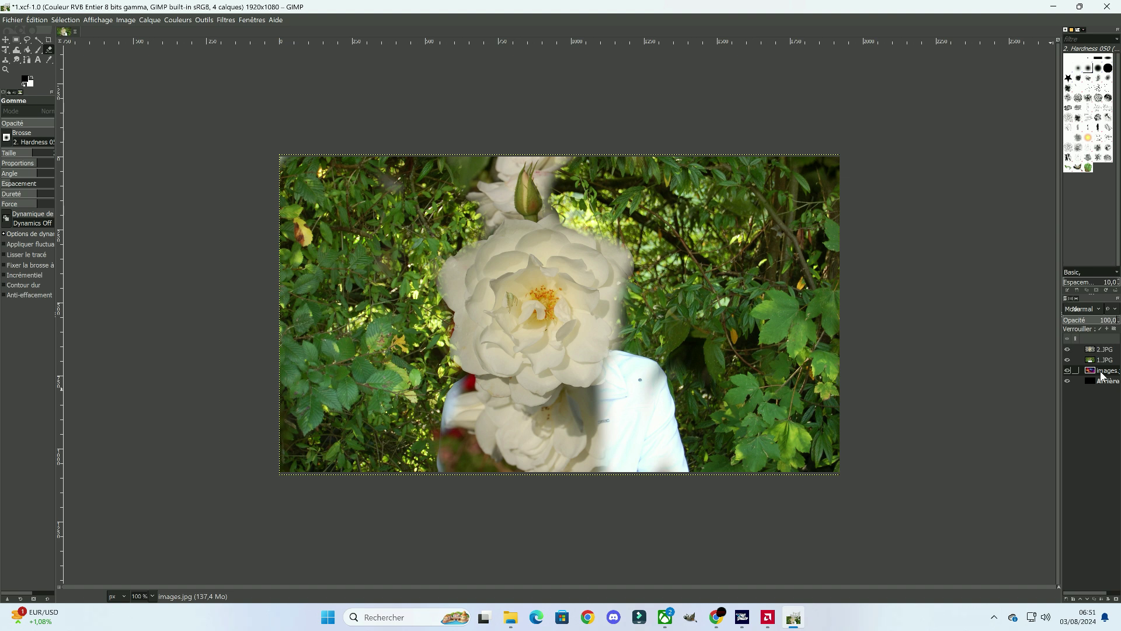
pyautogui.moveTo(1102, 374); pyautogui.dragTo(1100, 362)
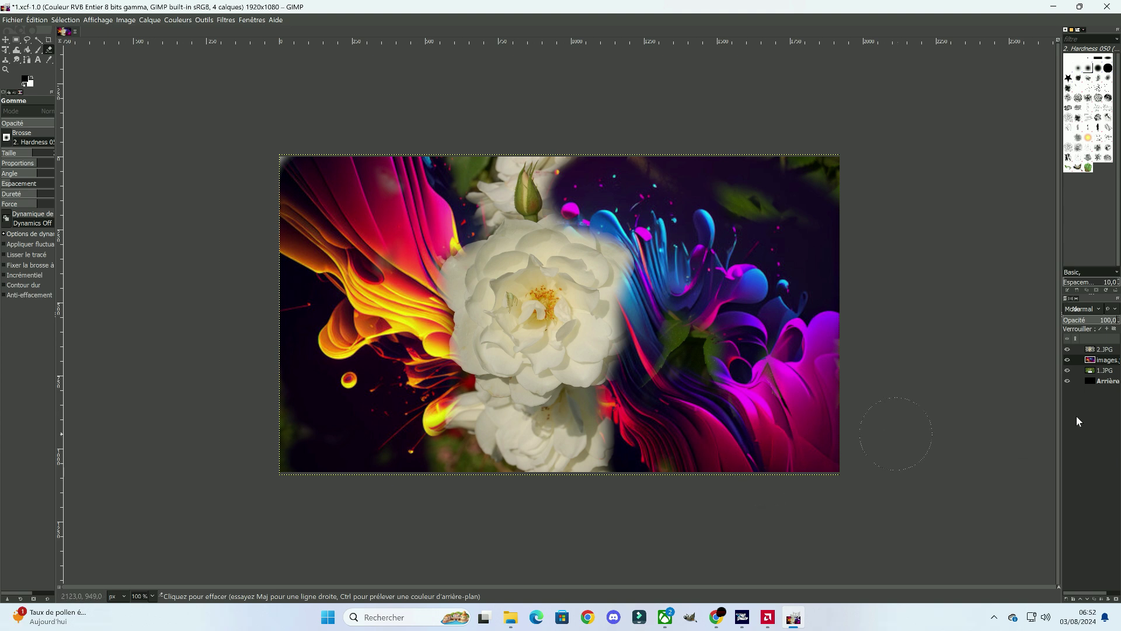
# Put 1.JPG back above images.jpg, then move images.jpg to the top of the stack
pyautogui.click(1102, 350)
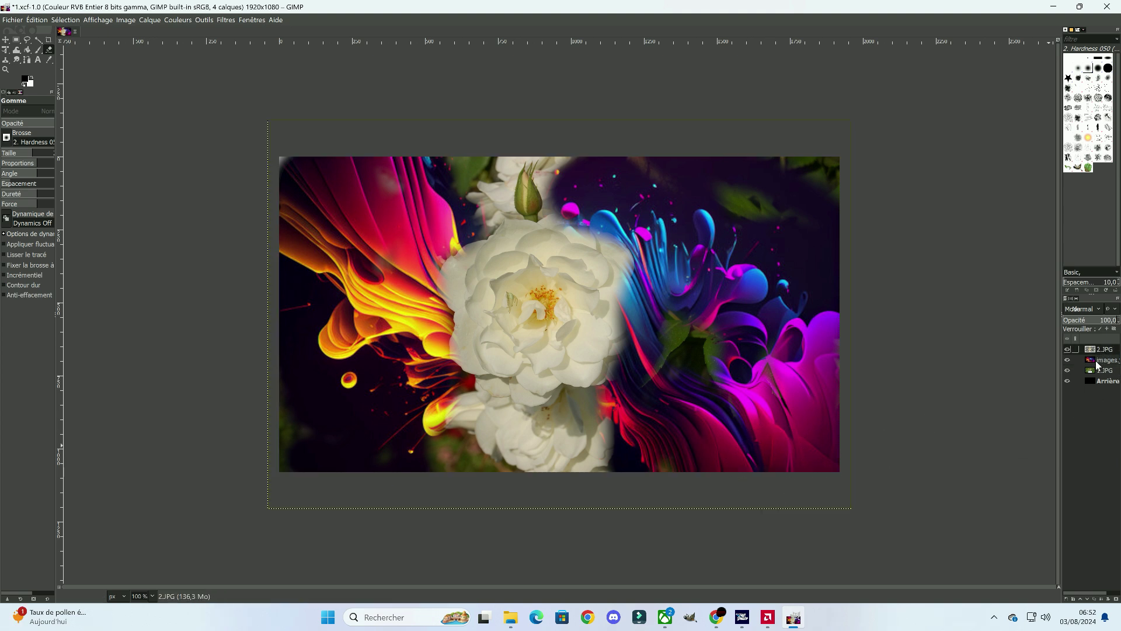
pyautogui.click(1098, 371)
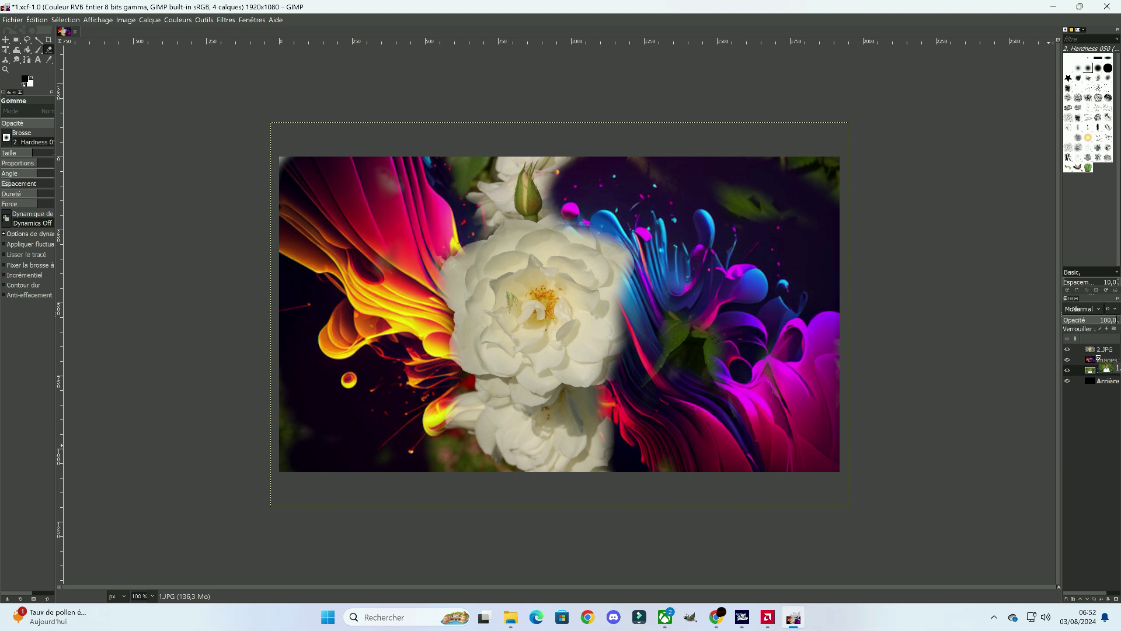
pyautogui.moveTo(1097, 357); pyautogui.dragTo(1092, 362)
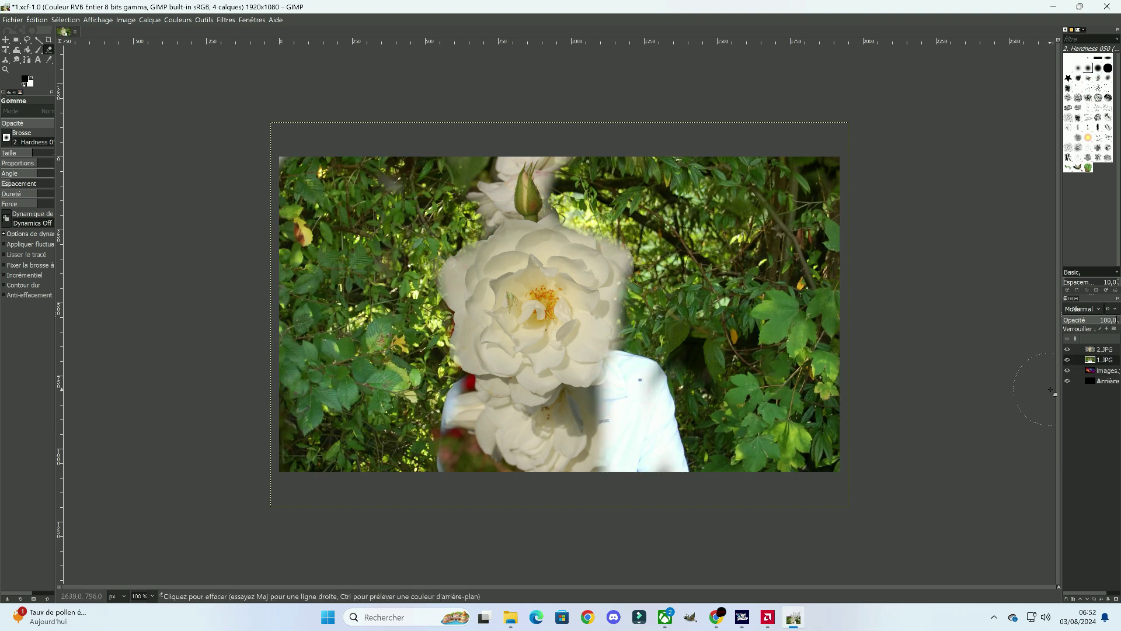
pyautogui.click(1101, 349)
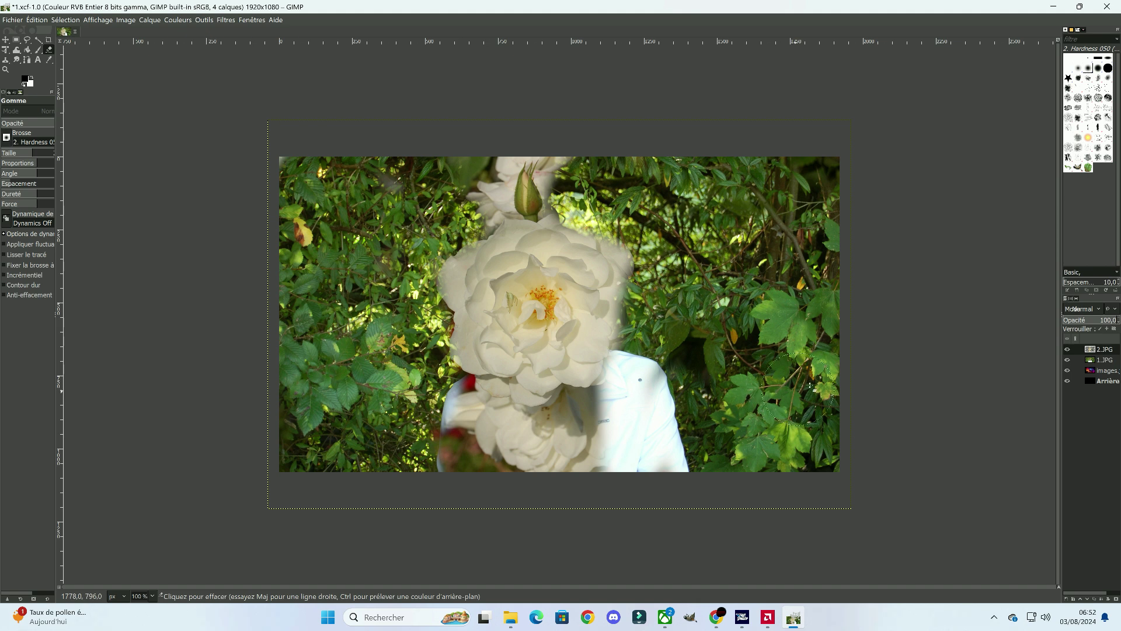
pyautogui.moveTo(1107, 374); pyautogui.dragTo(1103, 347)
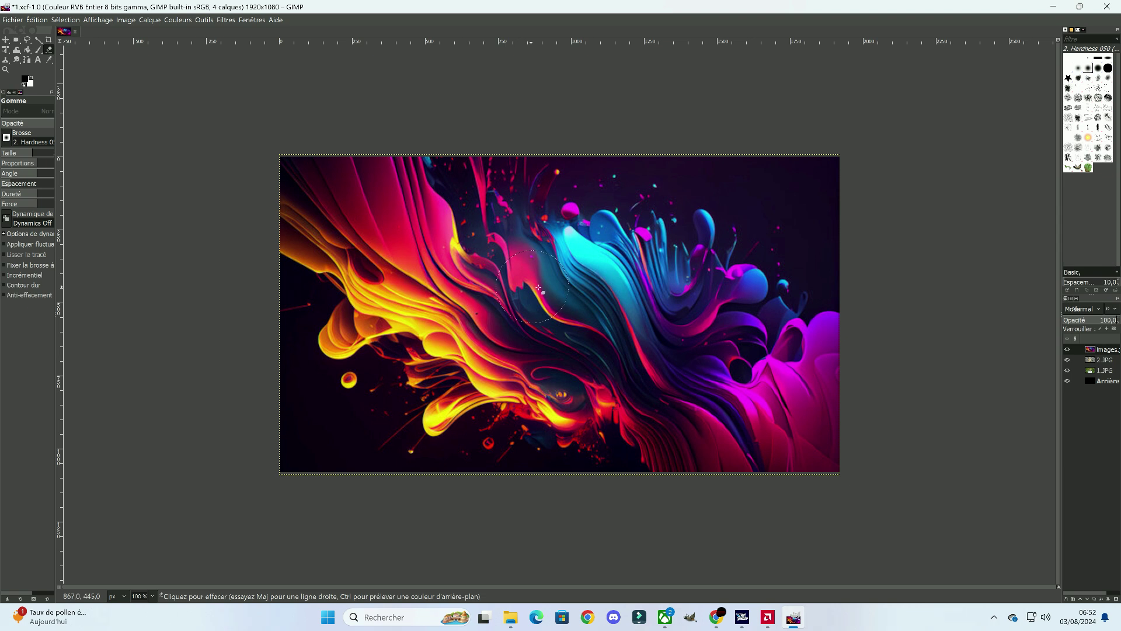
# Erase the centre of the images.jpg layer to reveal the rose, then select 2.JPG for moving
pyautogui.moveTo(538, 287); pyautogui.dragTo(545, 325)
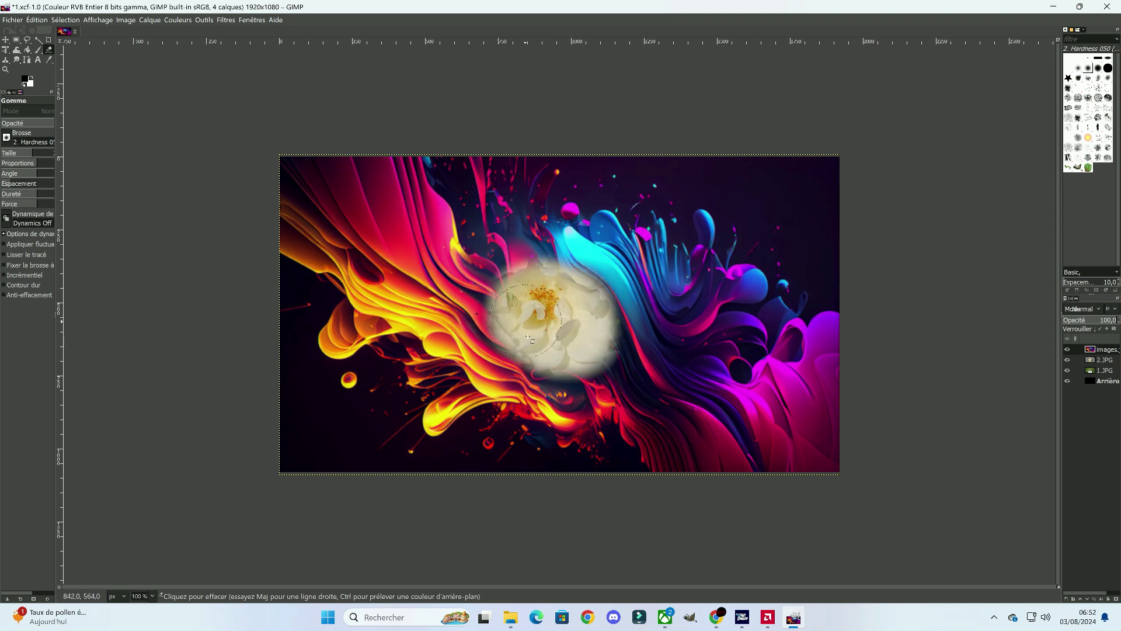
pyautogui.moveTo(544, 325)
pyautogui.mouseDown()
pyautogui.moveTo(506, 385)
pyautogui.moveTo(605, 365)
pyautogui.moveTo(655, 464)
pyautogui.moveTo(605, 471)
pyautogui.moveTo(556, 425)
pyautogui.moveTo(505, 441)
pyautogui.moveTo(473, 432)
pyautogui.moveTo(452, 453)
pyautogui.moveTo(500, 457)
pyautogui.moveTo(435, 432)
pyautogui.moveTo(475, 329)
pyautogui.moveTo(521, 288)
pyautogui.mouseUp()
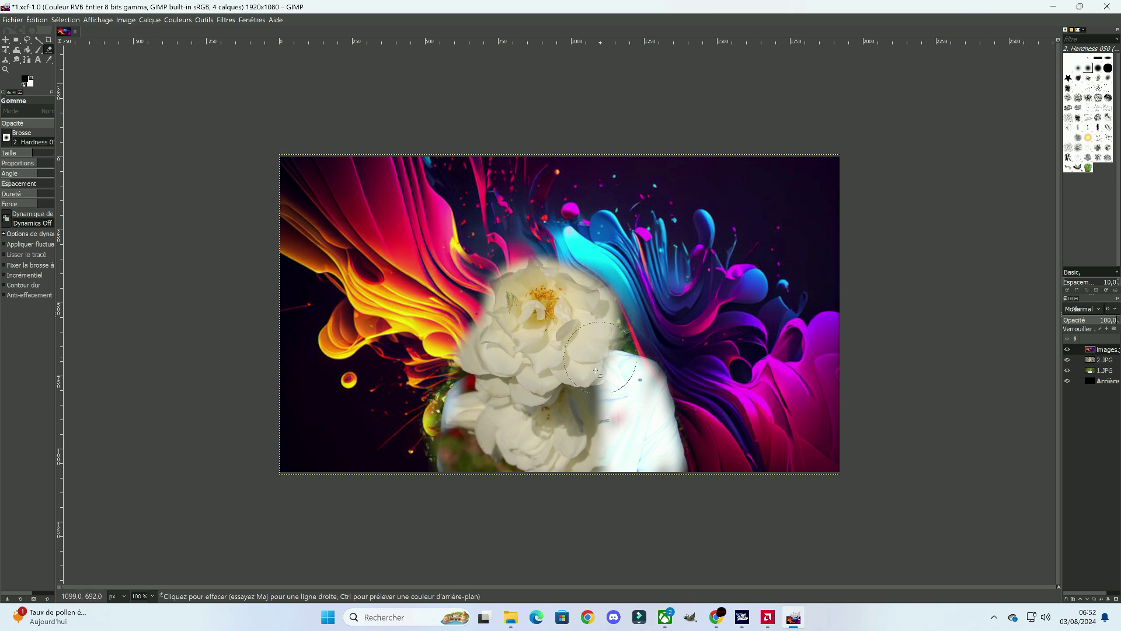
pyautogui.click(1103, 359)
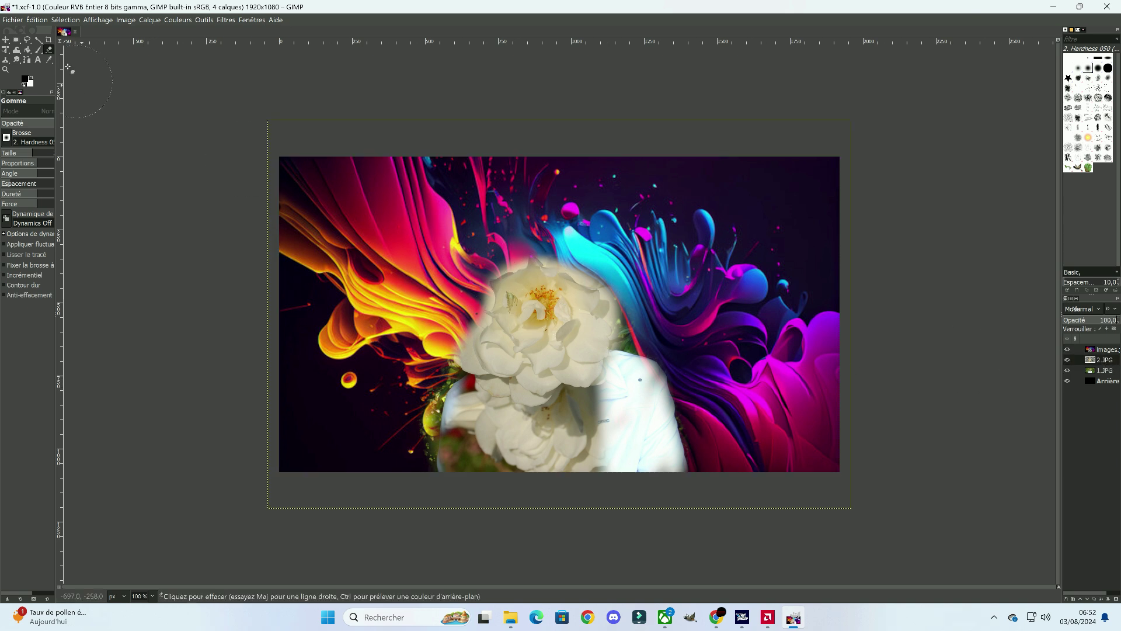
pyautogui.click(5, 39)
# Shift the 2.JPG rose layer left to uncover the smiling man's face and shirt
pyautogui.moveTo(513, 333); pyautogui.dragTo(266, 333)
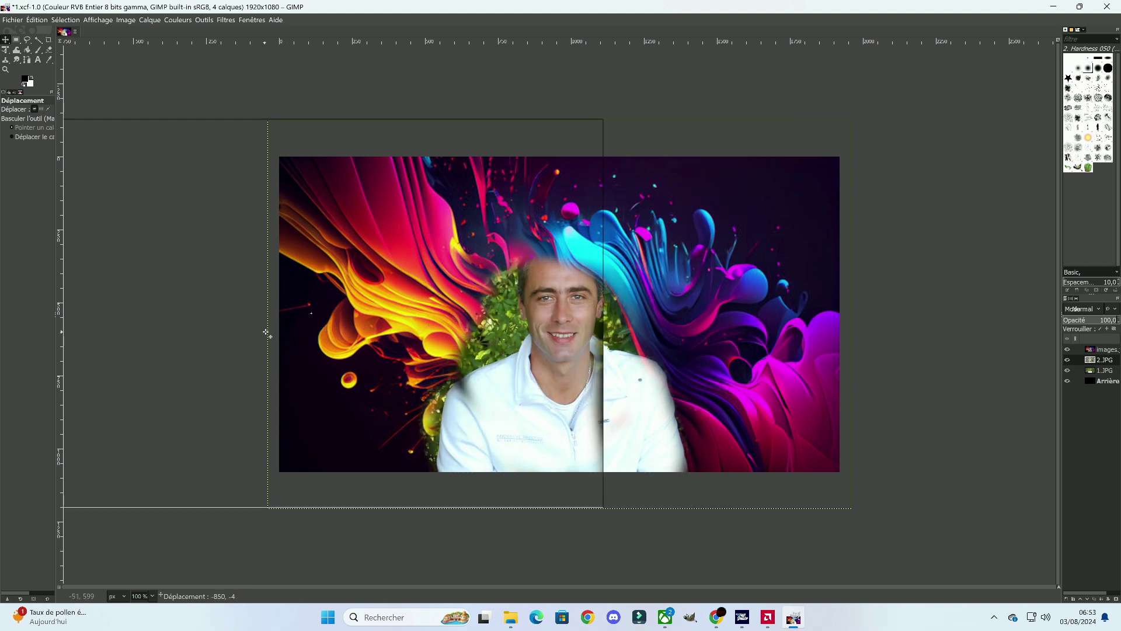
pyautogui.moveTo(266, 334); pyautogui.dragTo(271, 331)
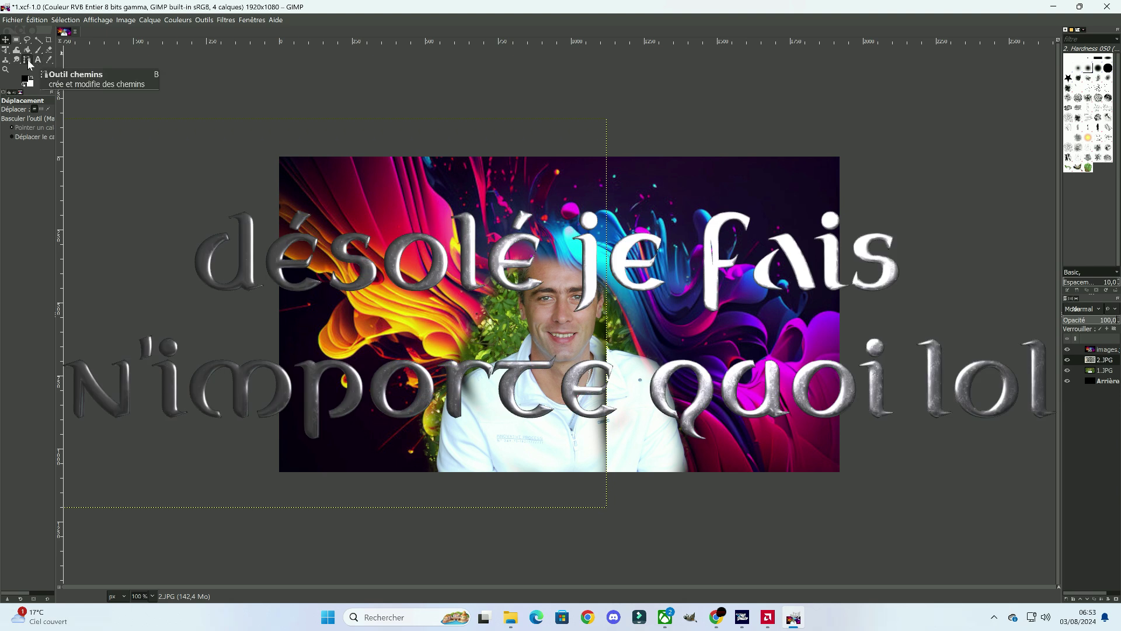
pyautogui.click(49, 49)
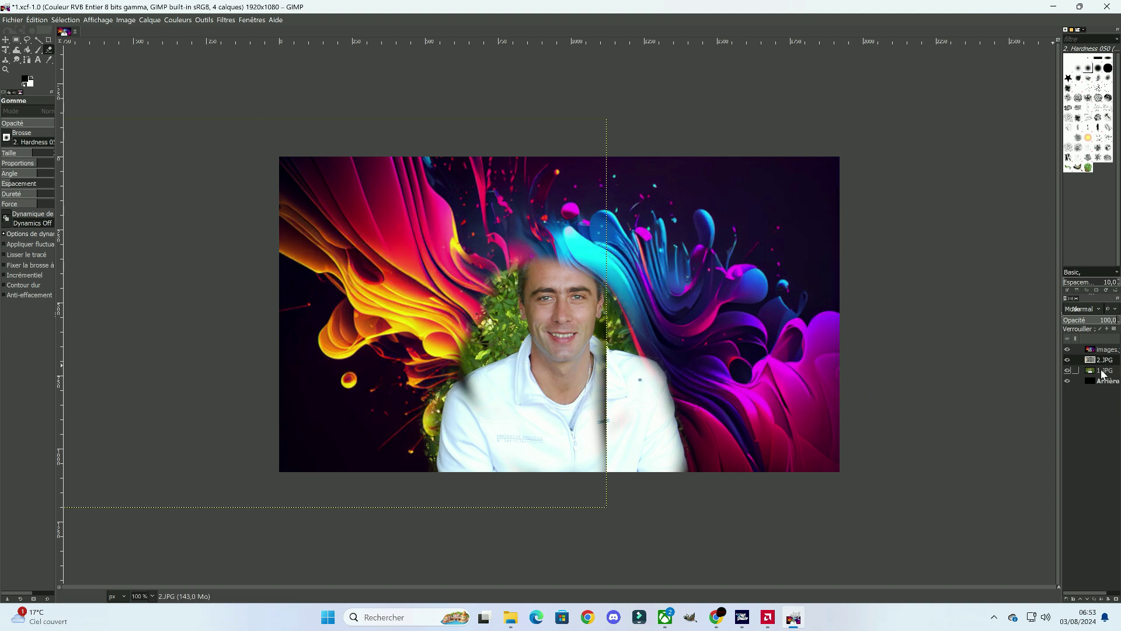
# Erase the abstract layer left of and above the man, revealing a ring of green foliage
pyautogui.rightClick(1105, 350)
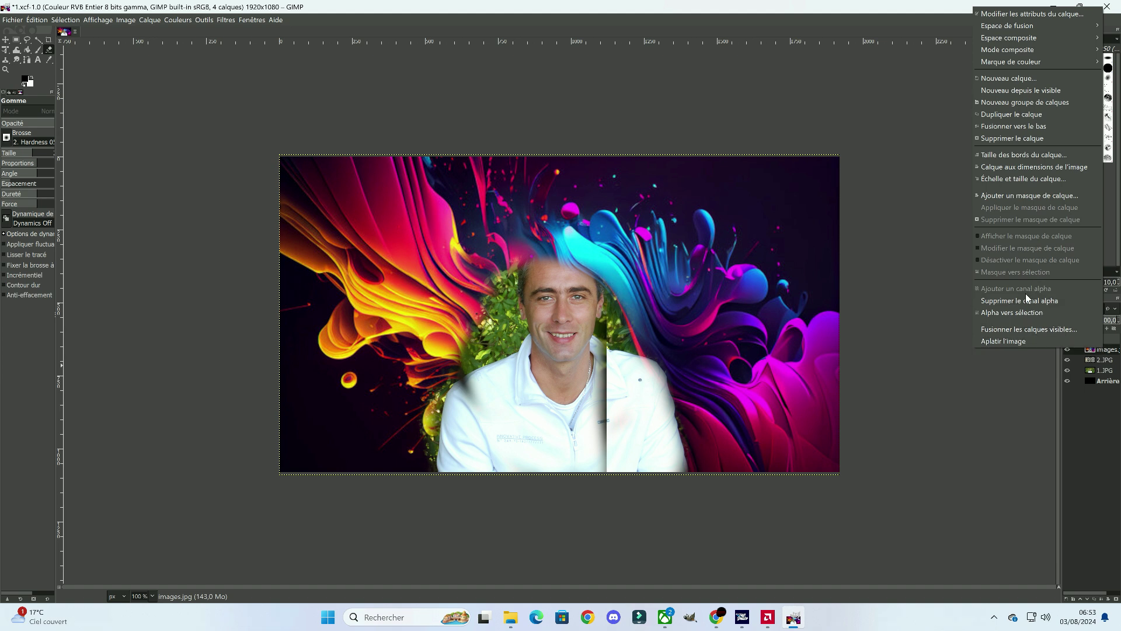
pyautogui.click(913, 300)
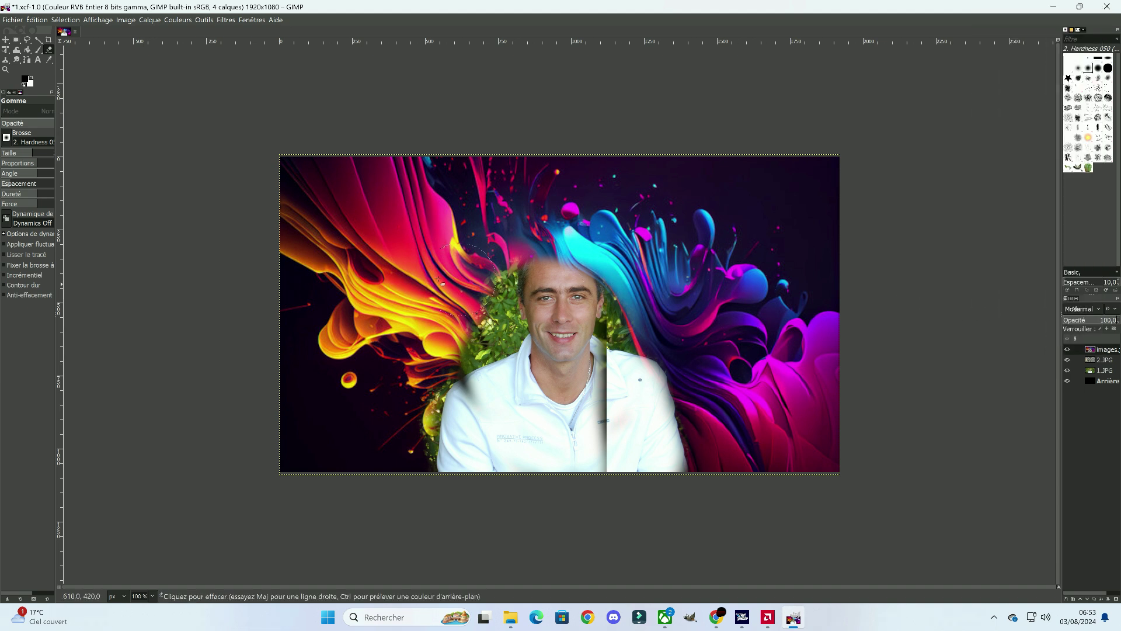
pyautogui.moveTo(465, 324); pyautogui.dragTo(401, 450)
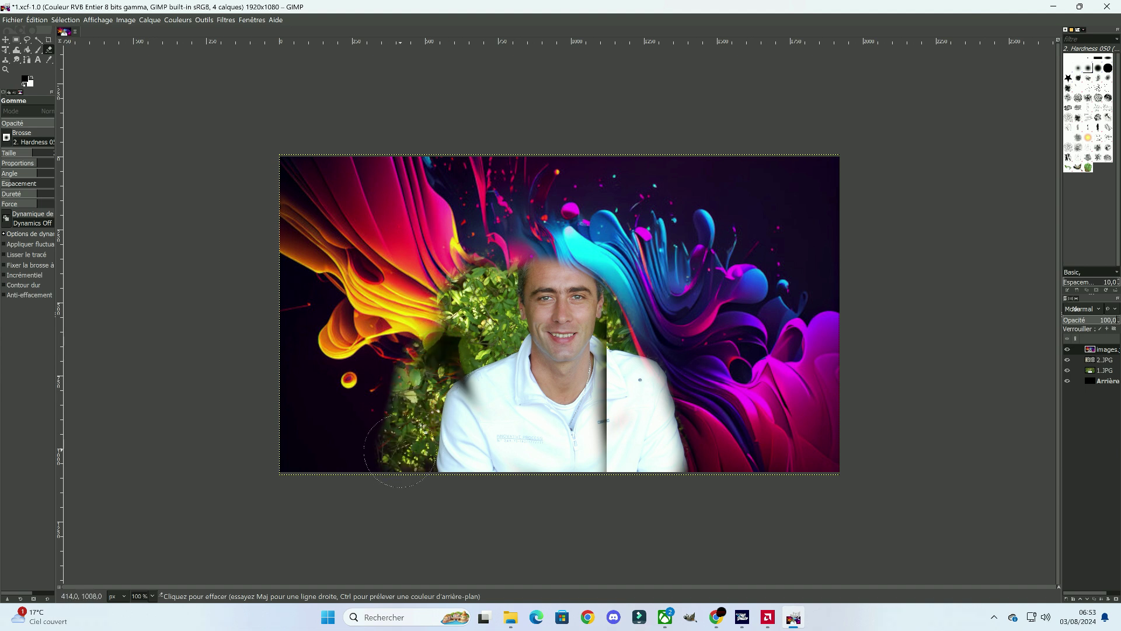
pyautogui.moveTo(491, 278)
pyautogui.mouseDown()
pyautogui.moveTo(537, 246)
pyautogui.moveTo(606, 269)
pyautogui.moveTo(643, 338)
pyautogui.moveTo(603, 395)
pyautogui.moveTo(663, 378)
pyautogui.mouseUp()
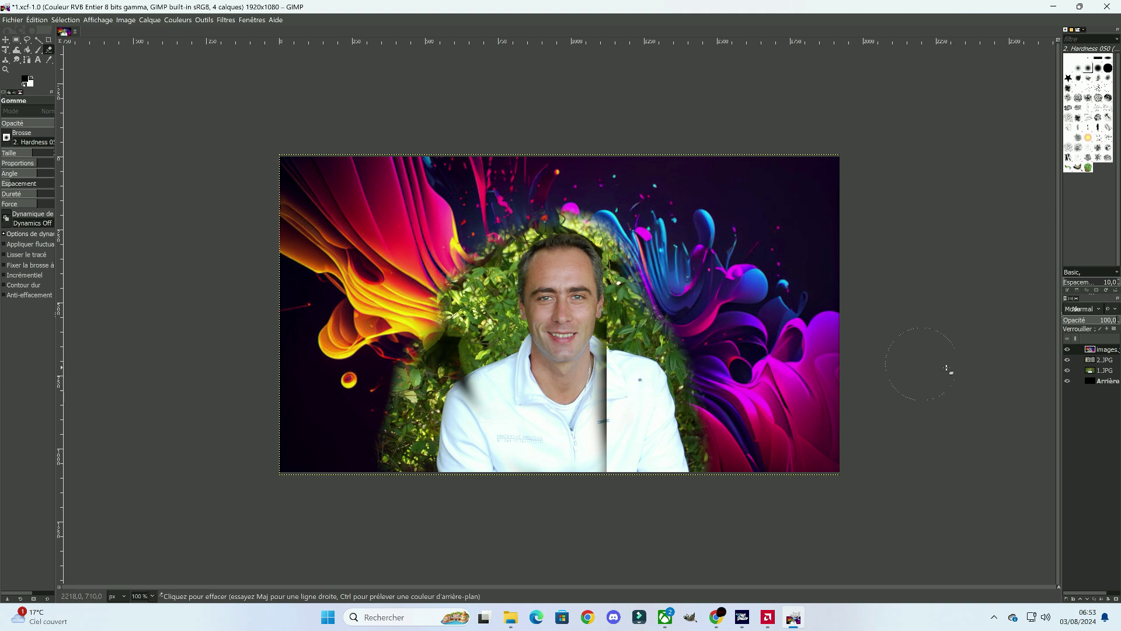
pyautogui.click(1101, 360)
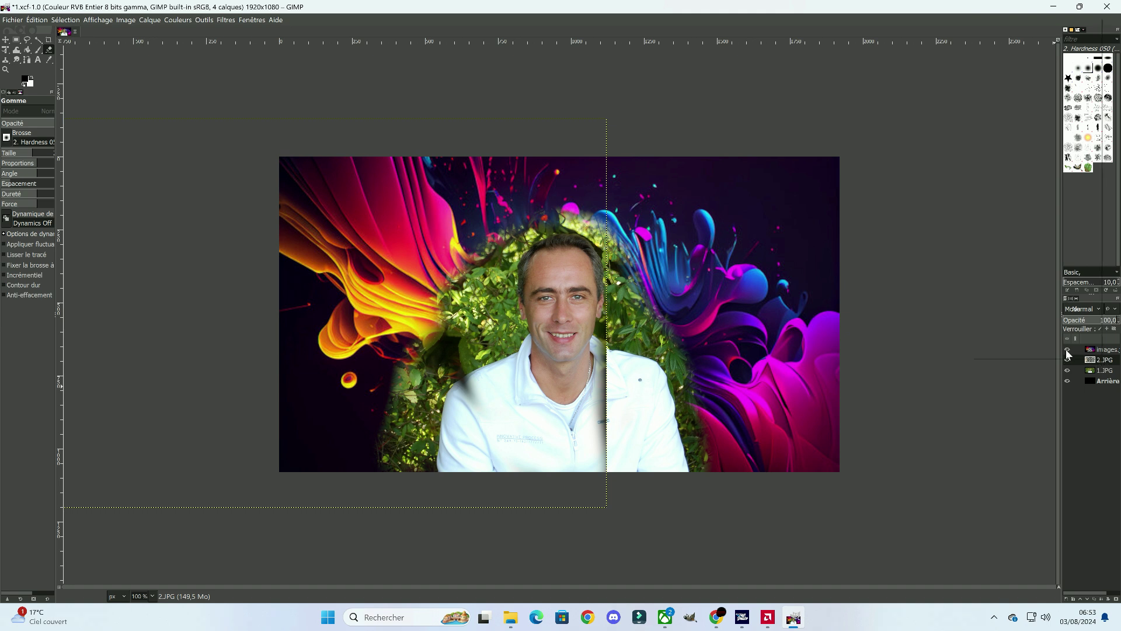
# Delete the 2.JPG layer, then open Videos/2.JPG as a separate image
pyautogui.rightClick(1102, 360)
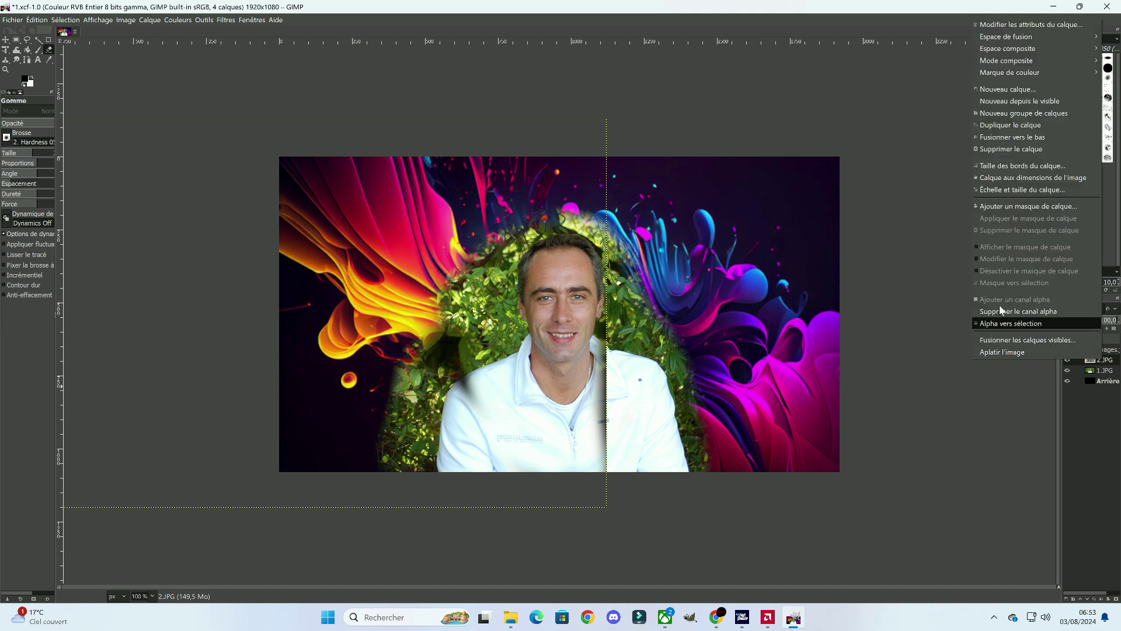
pyautogui.click(1015, 150)
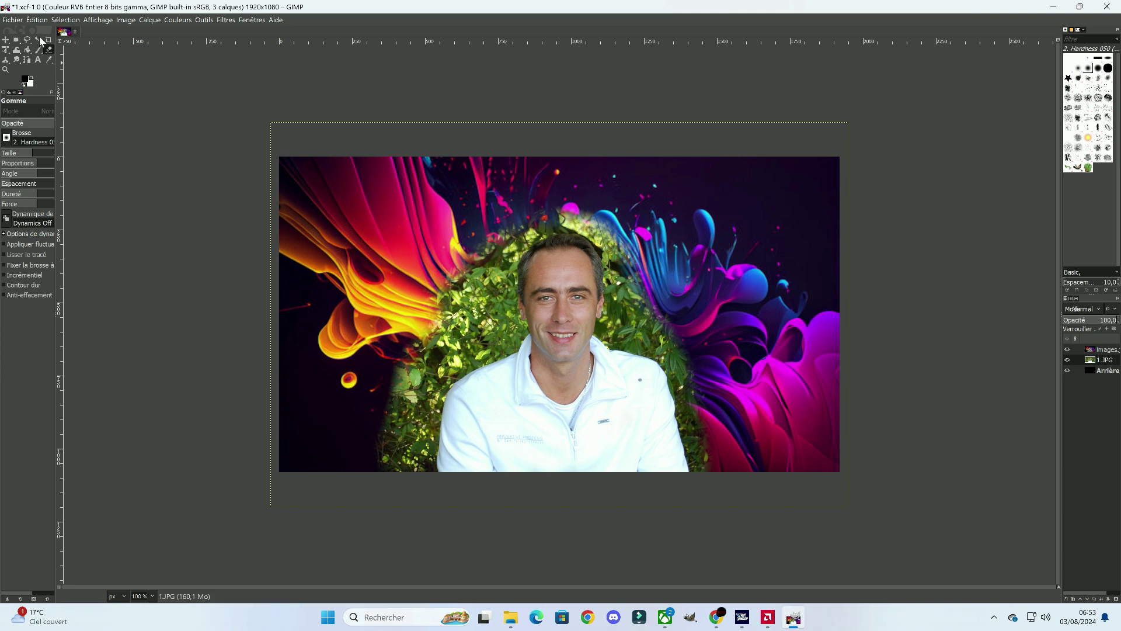
pyautogui.click(13, 20)
pyautogui.click(20, 57)
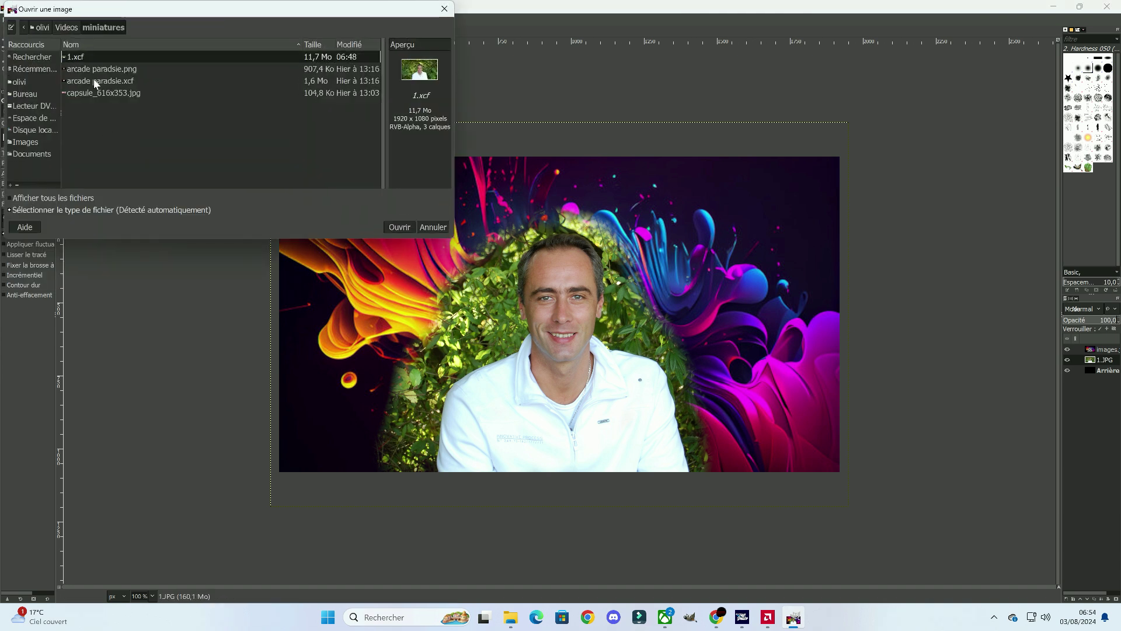
pyautogui.click(35, 81)
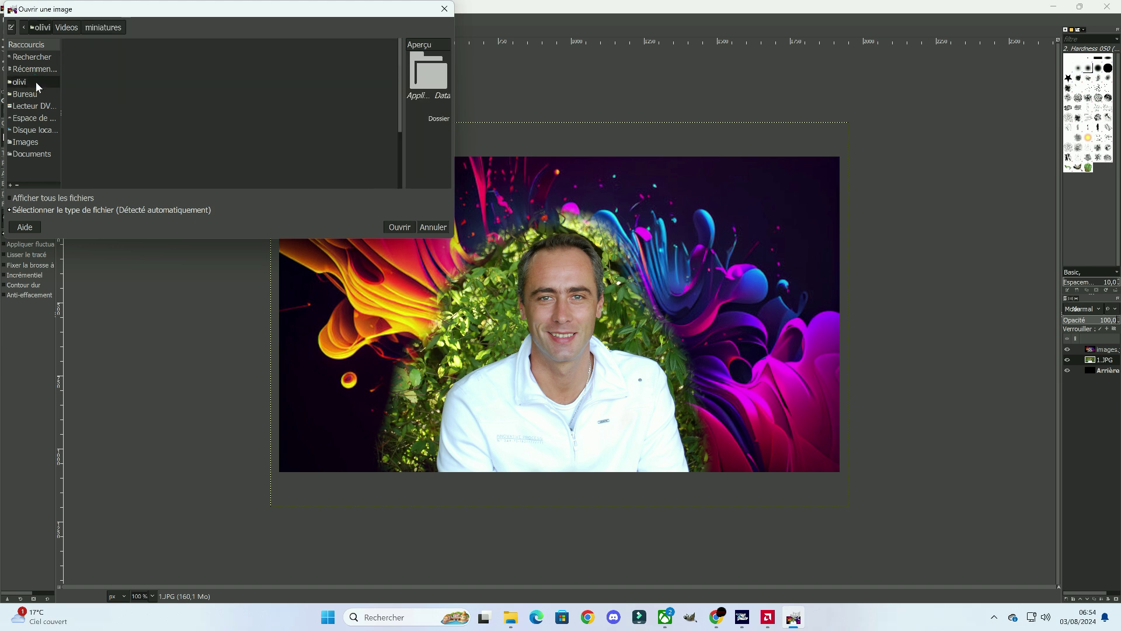
pyautogui.scroll(-5, 99, 153)
pyautogui.doubleClick(91, 159)
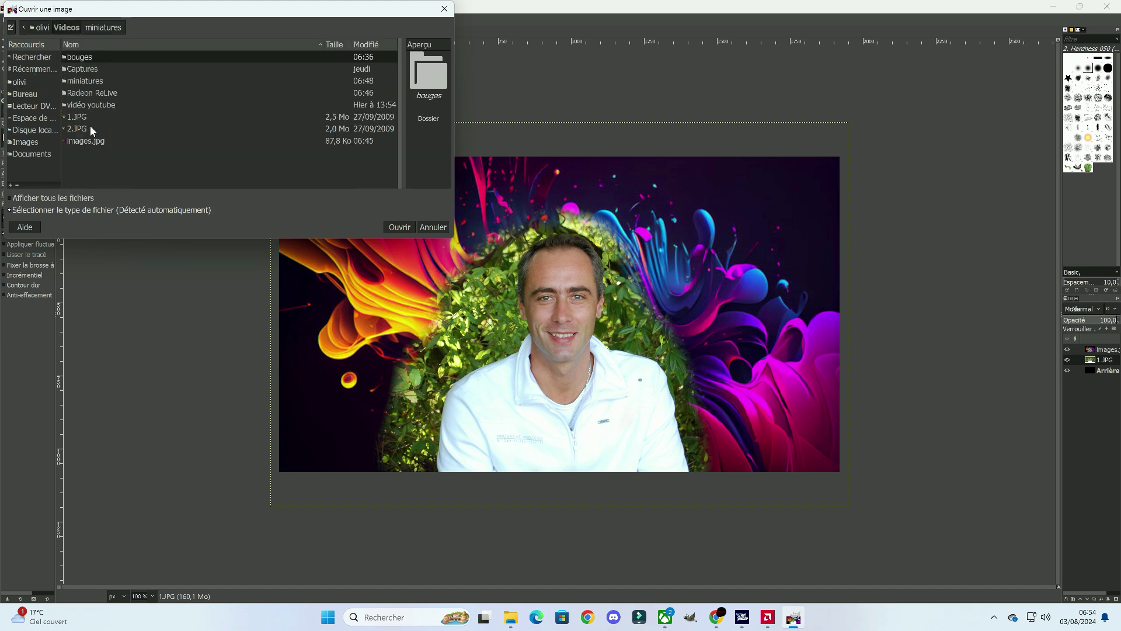
pyautogui.click(91, 127)
pyautogui.click(395, 226)
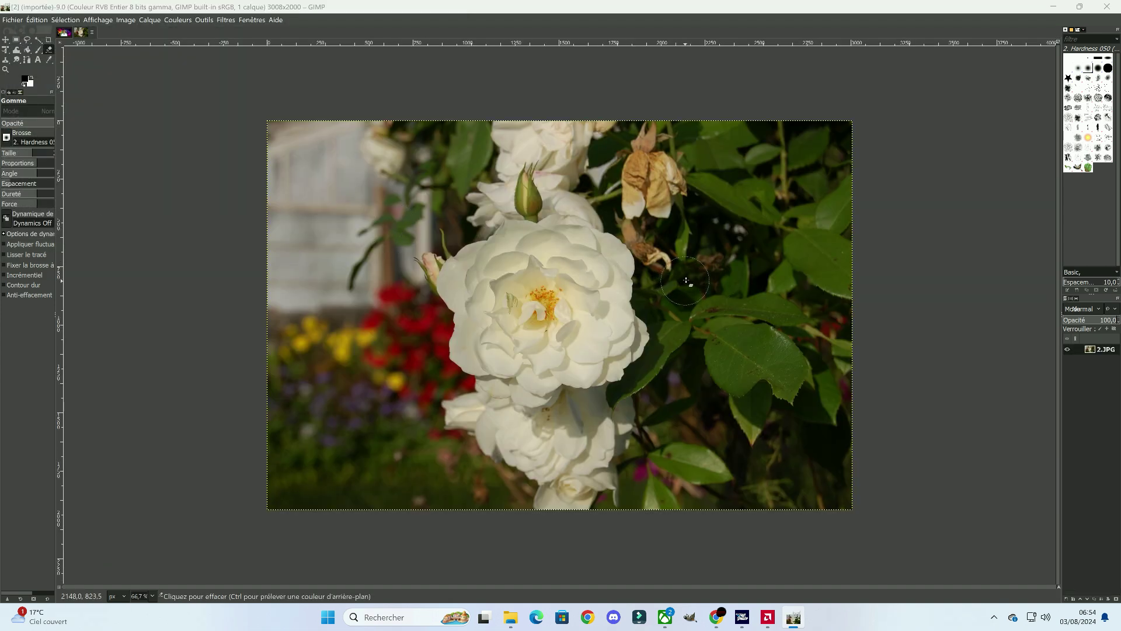
# Add an alpha channel to 2.JPG so a test erase beside the rose leaves transparency
pyautogui.moveTo(680, 286); pyautogui.dragTo(752, 238)
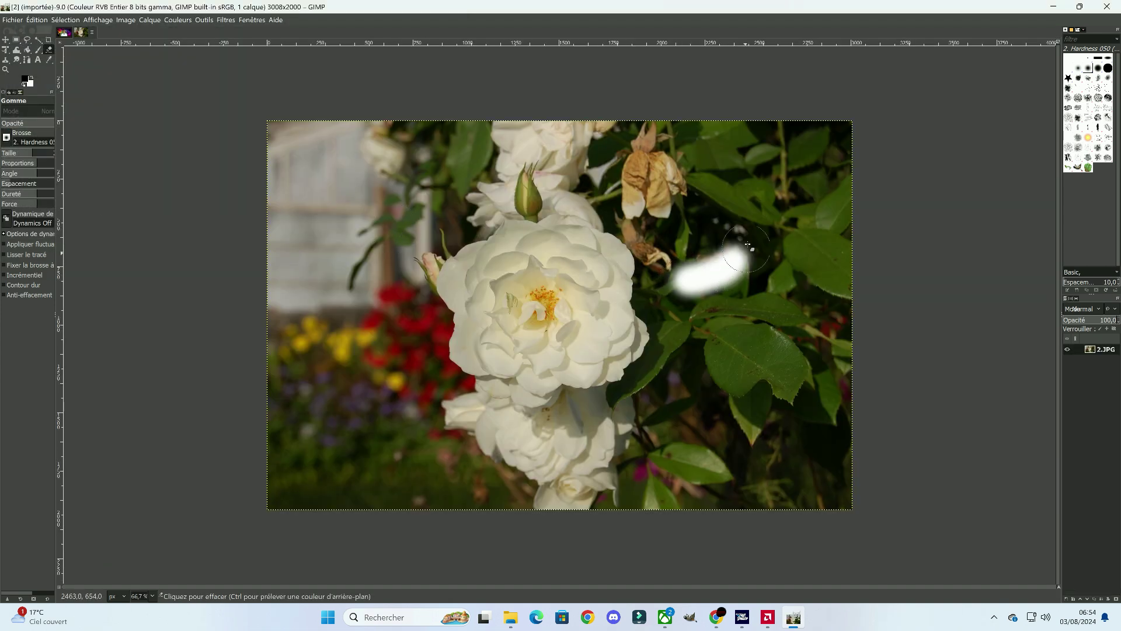
pyautogui.rightClick(1100, 349)
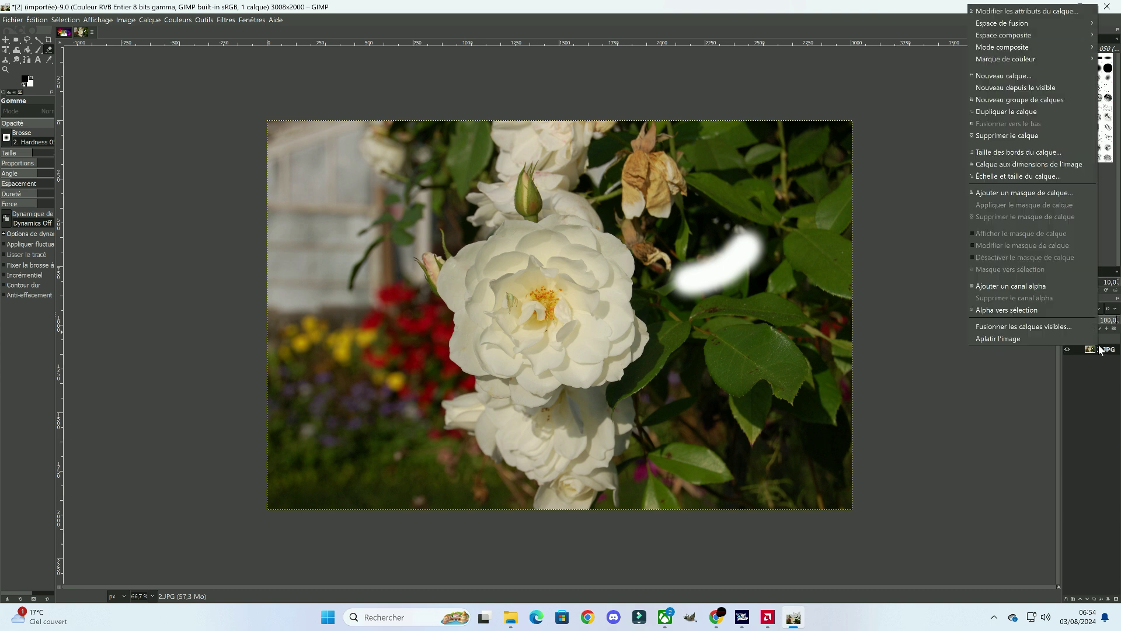
pyautogui.click(1010, 285)
pyautogui.moveTo(782, 240)
pyautogui.mouseDown()
pyautogui.moveTo(740, 240)
pyautogui.moveTo(759, 274)
pyautogui.mouseUp()
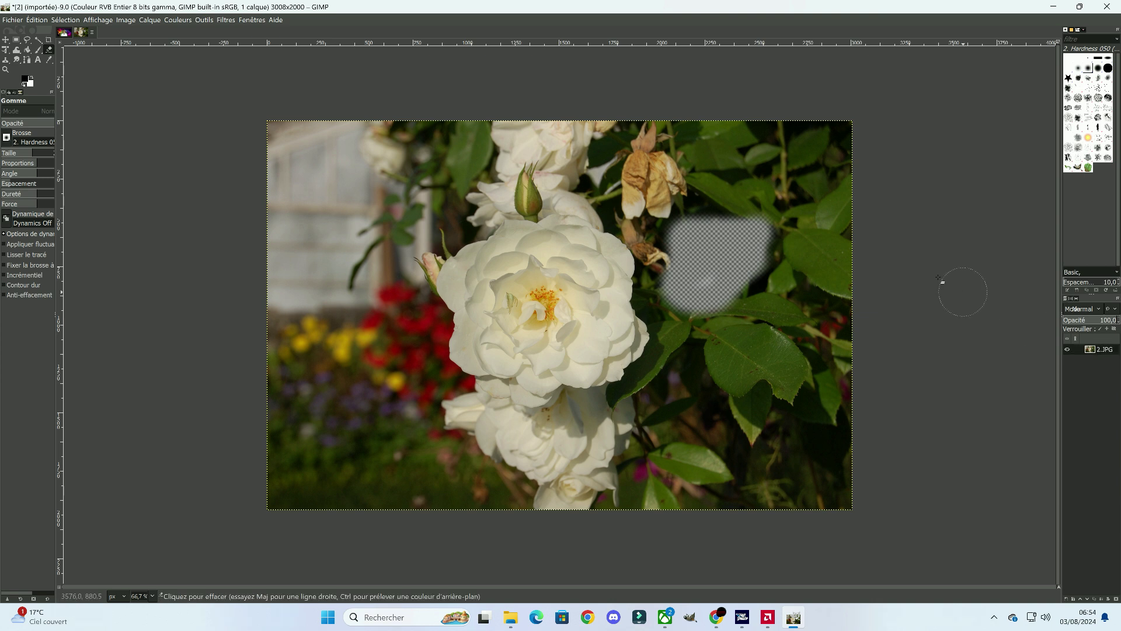
# Quit GIMP discarding all unsaved changes, then relaunch it from the taskbar
pyautogui.click(1106, 7)
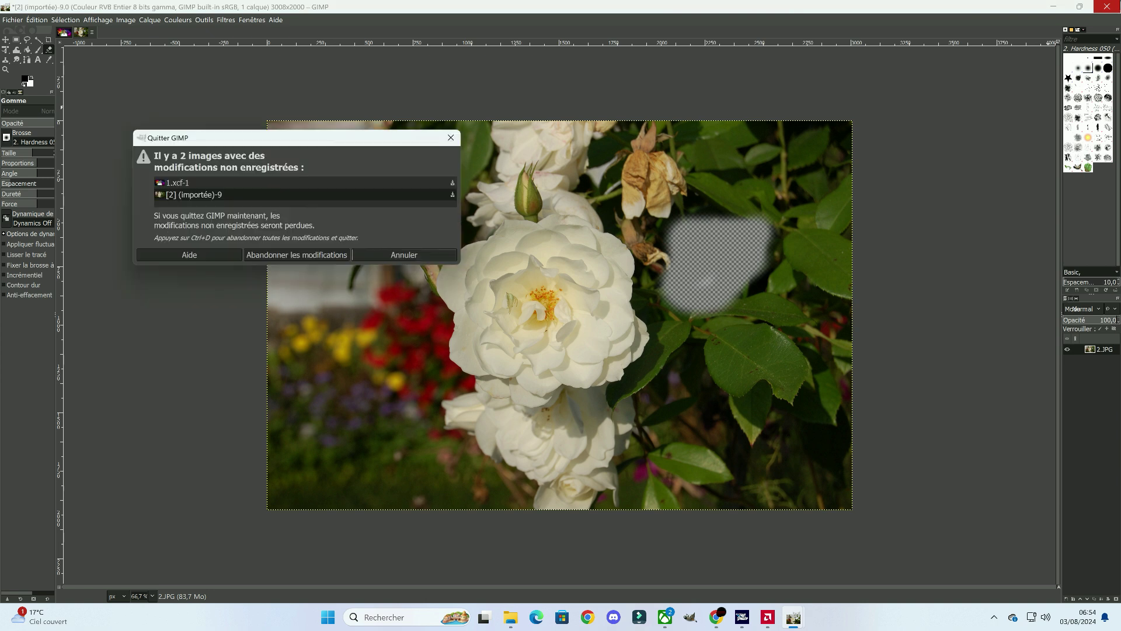
pyautogui.click(273, 252)
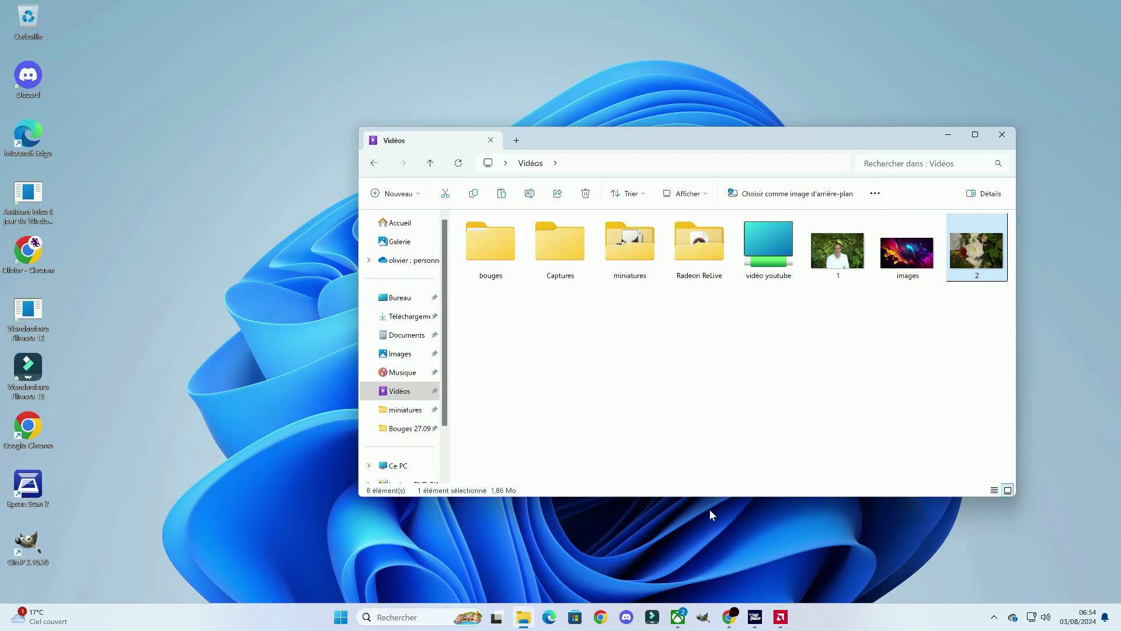
pyautogui.click(704, 617)
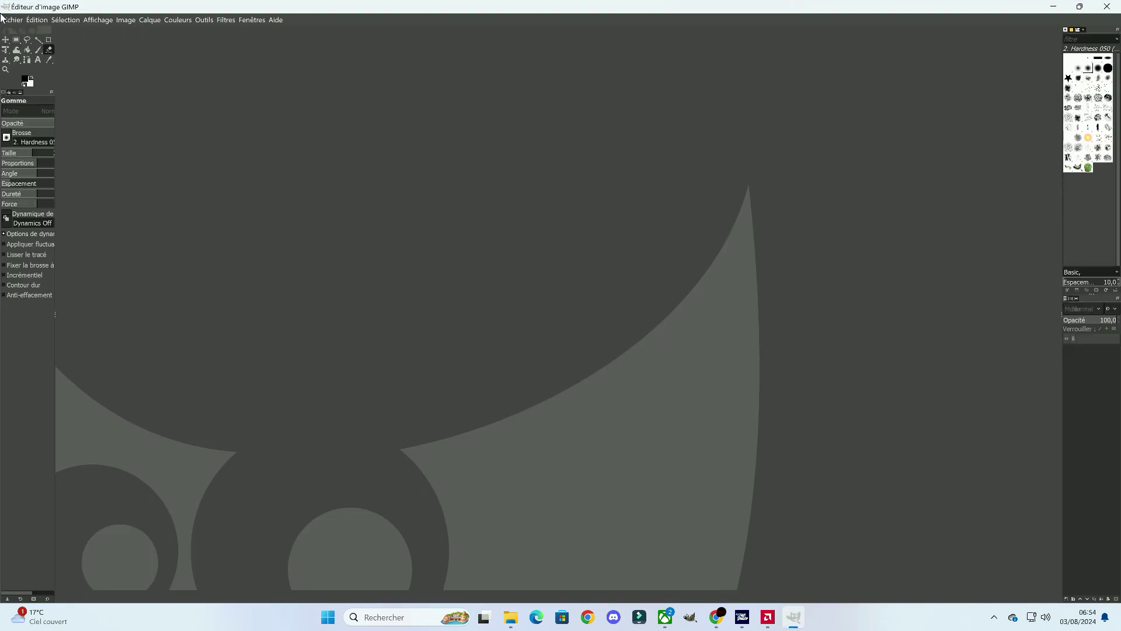
# Open the swirl picture images.jpg from Recently Used after previewing 2.JPG, 1.JPG and 1.xcf
pyautogui.click(10, 24)
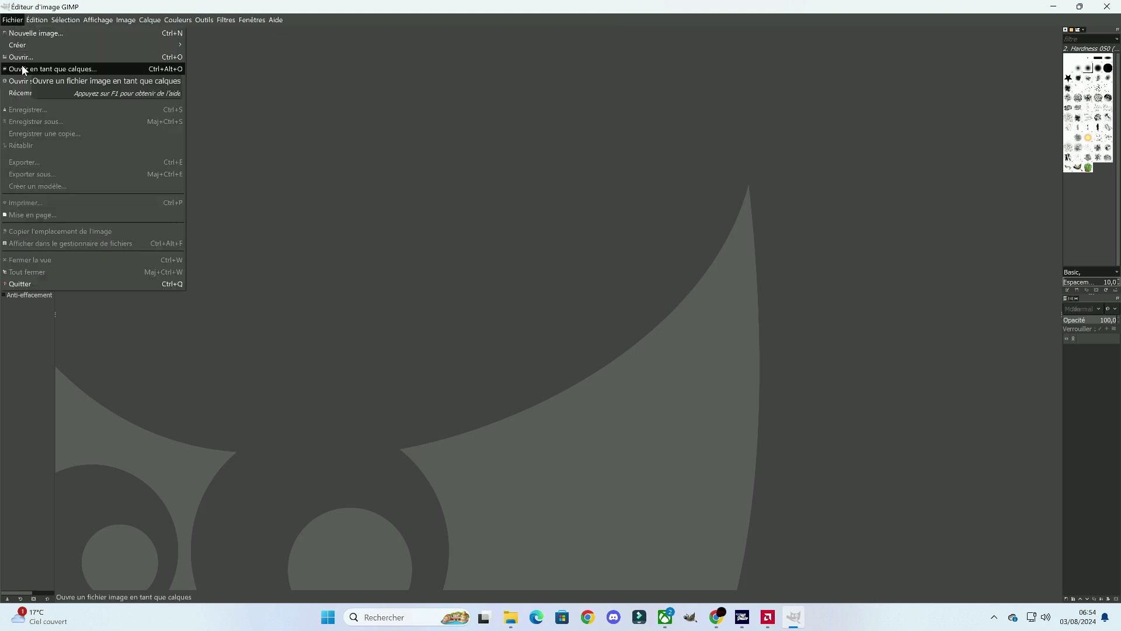
pyautogui.click(23, 67)
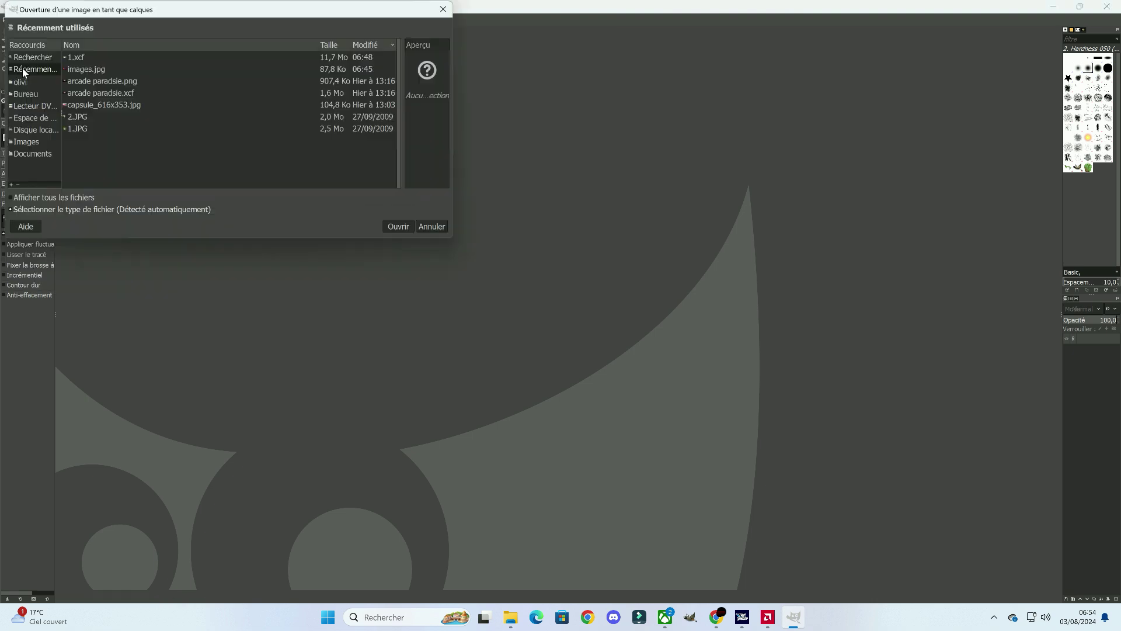
pyautogui.click(77, 116)
pyautogui.click(78, 128)
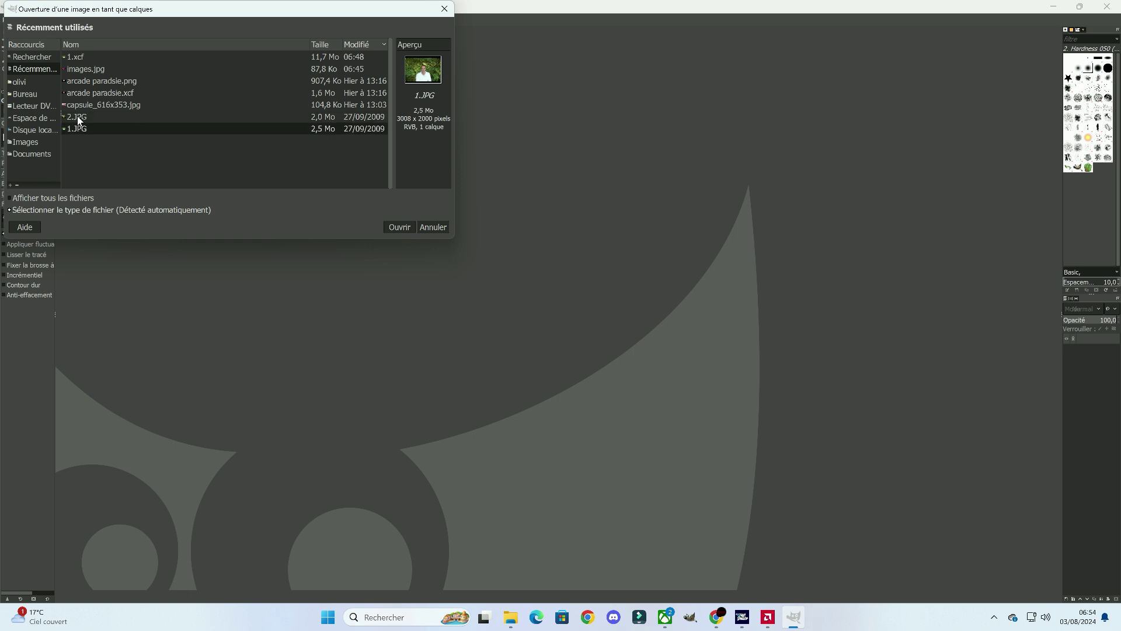
pyautogui.click(81, 106)
pyautogui.click(85, 55)
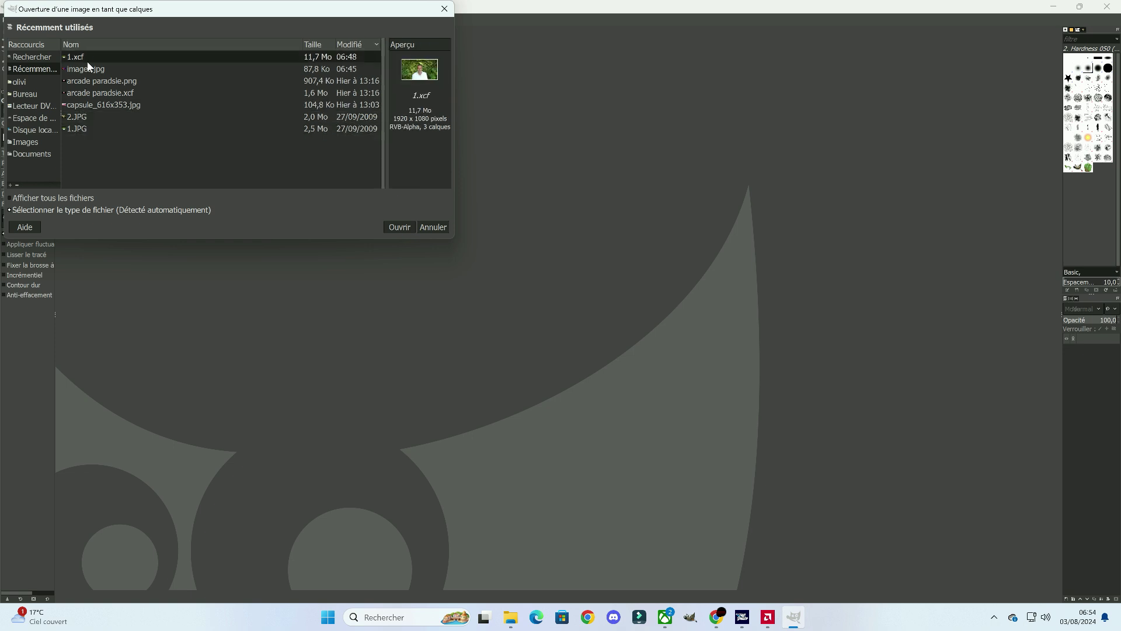
pyautogui.click(87, 68)
pyautogui.click(391, 227)
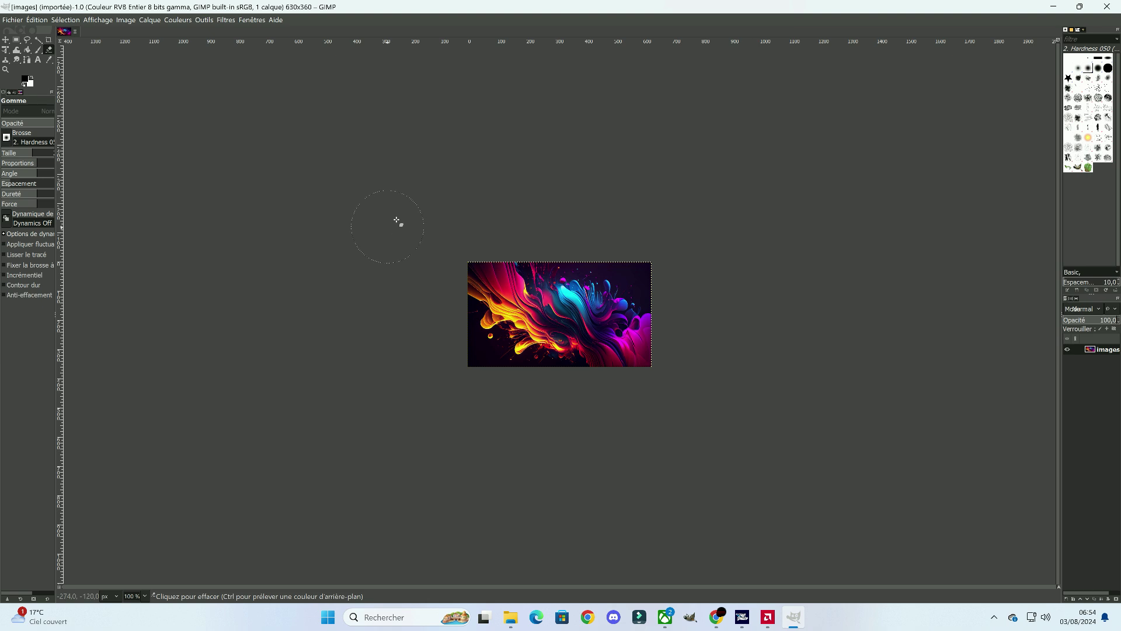
# Scale the swirl layer proportionally to 1920 x 1097 pixels with the chain linked
pyautogui.rightClick(1098, 349)
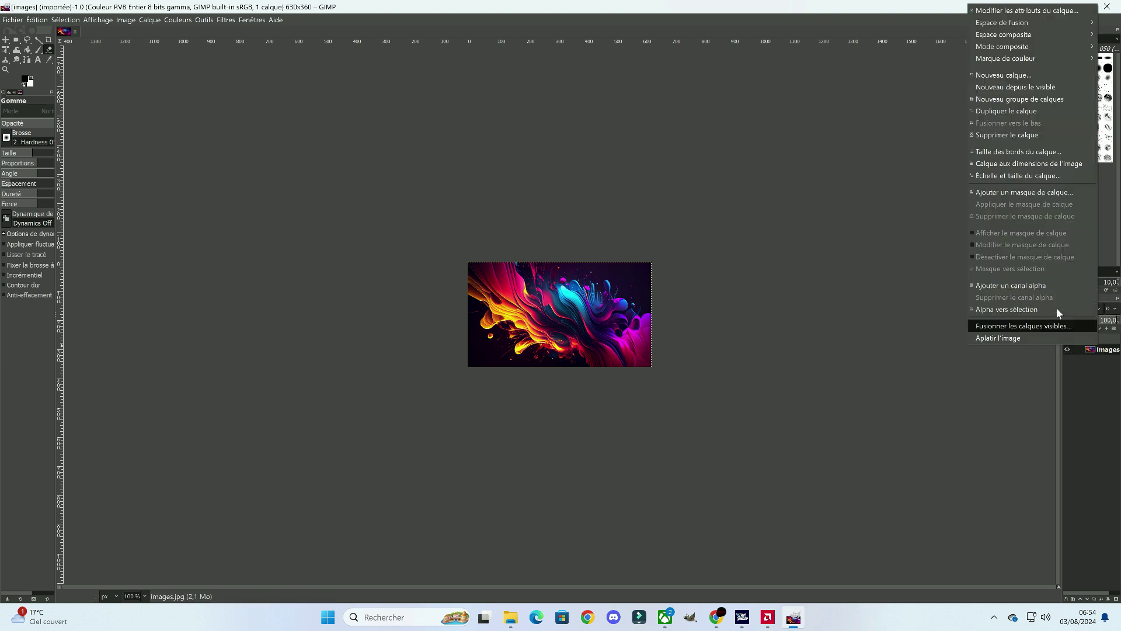
pyautogui.click(992, 176)
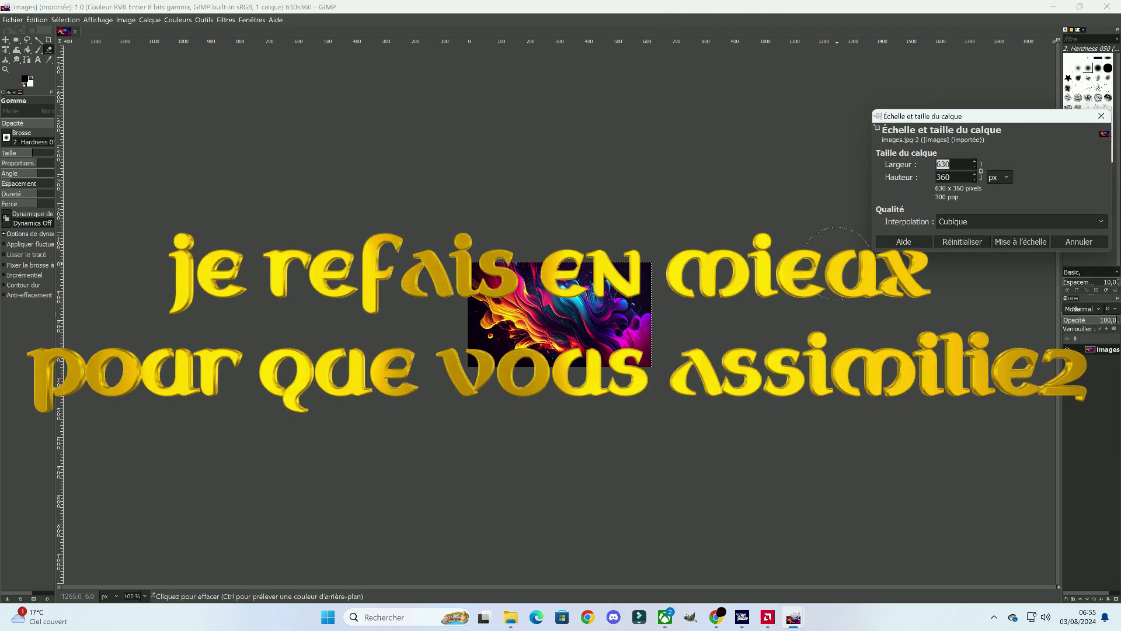
pyautogui.write('1080')
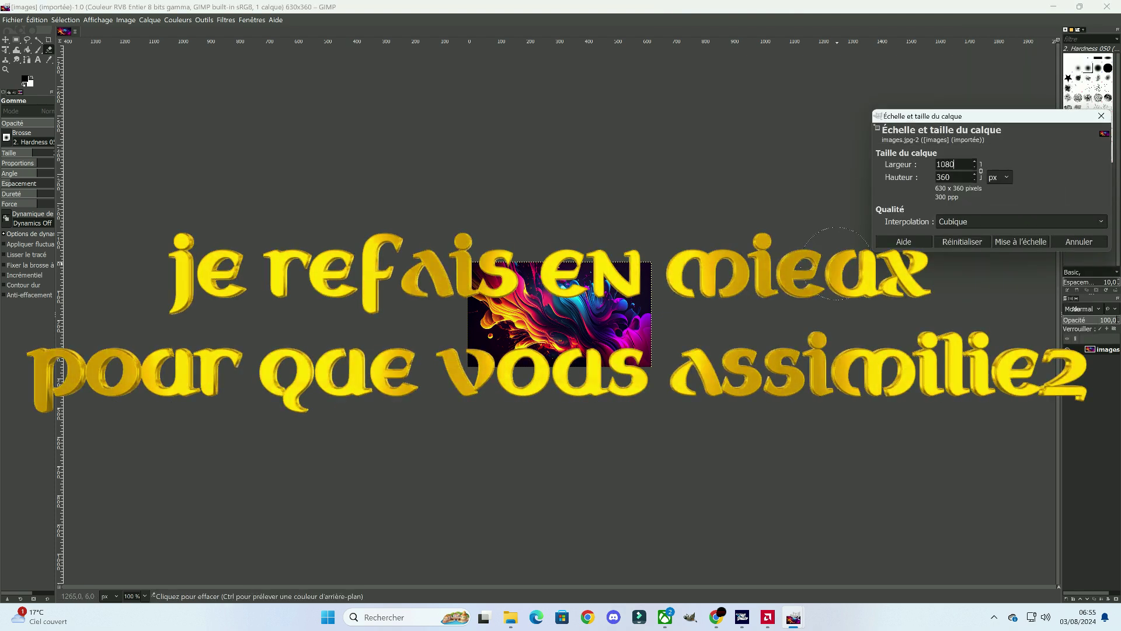
pyautogui.write('*120')
pyautogui.press('Return')
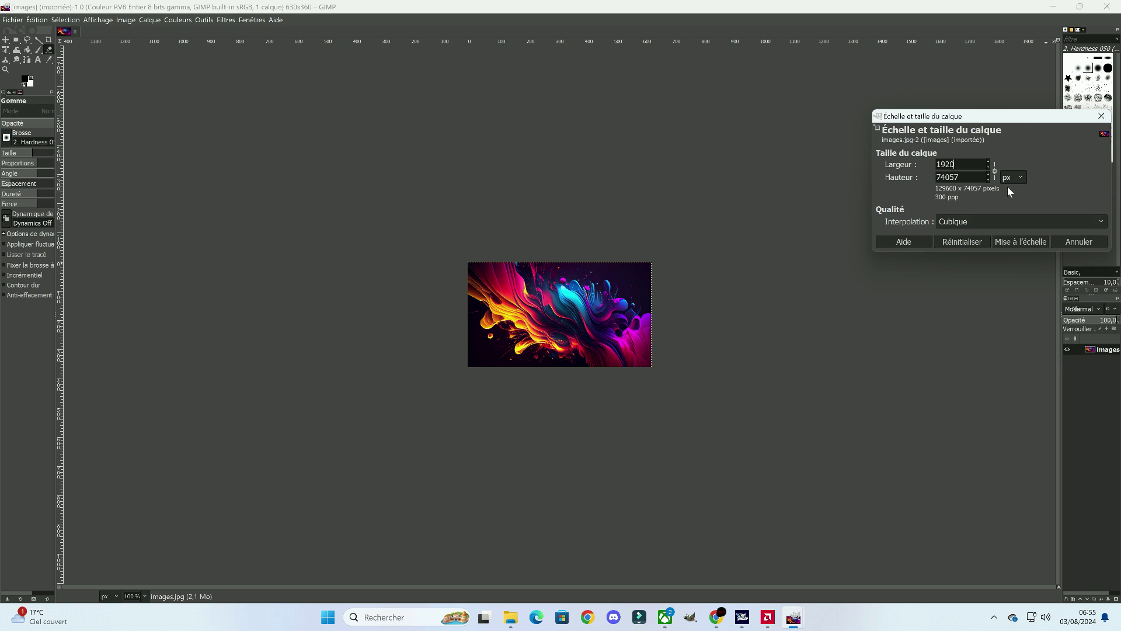
pyautogui.click(994, 171)
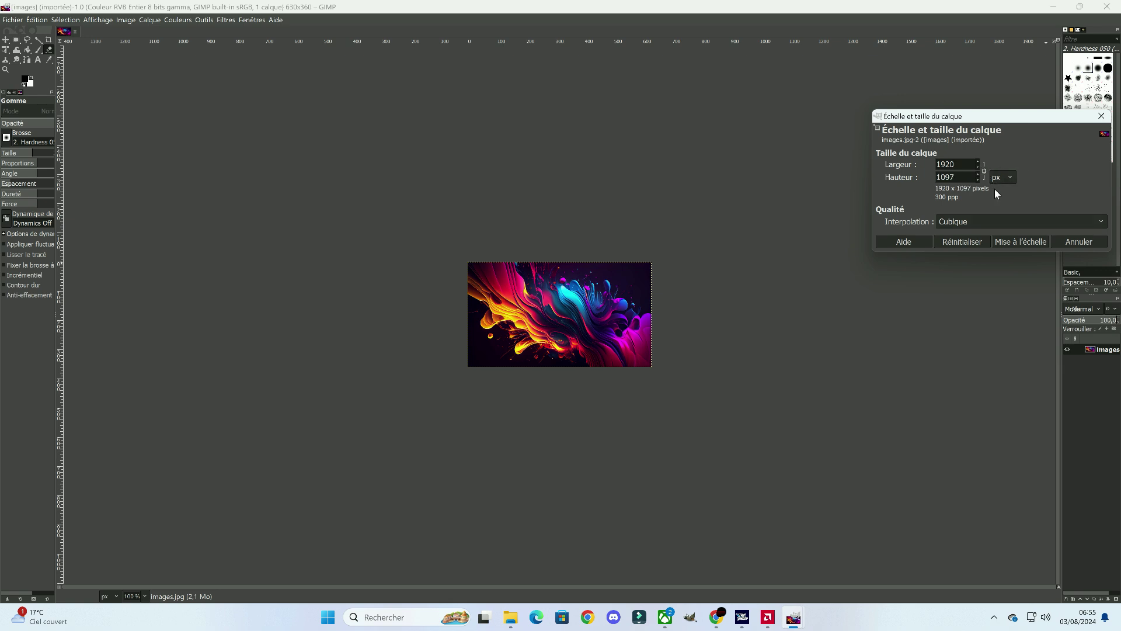
pyautogui.click(1020, 242)
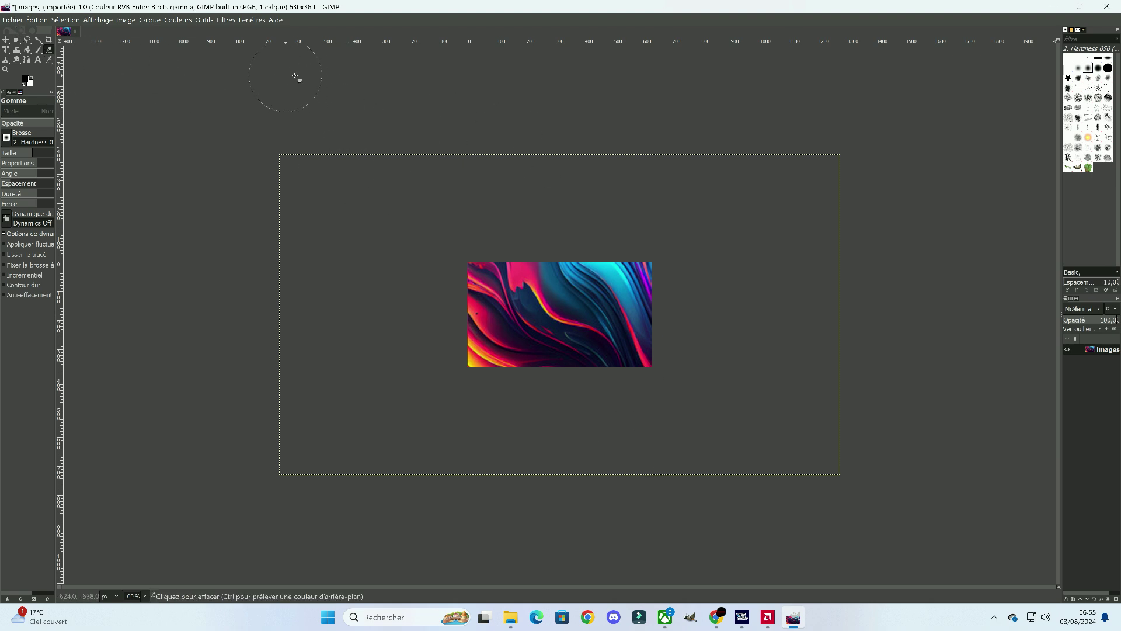
# Open and dismiss the Select menu, then bring up the layer's context commands
pyautogui.click(65, 20)
pyautogui.press('Escape')
pyautogui.rightClick(1106, 353)
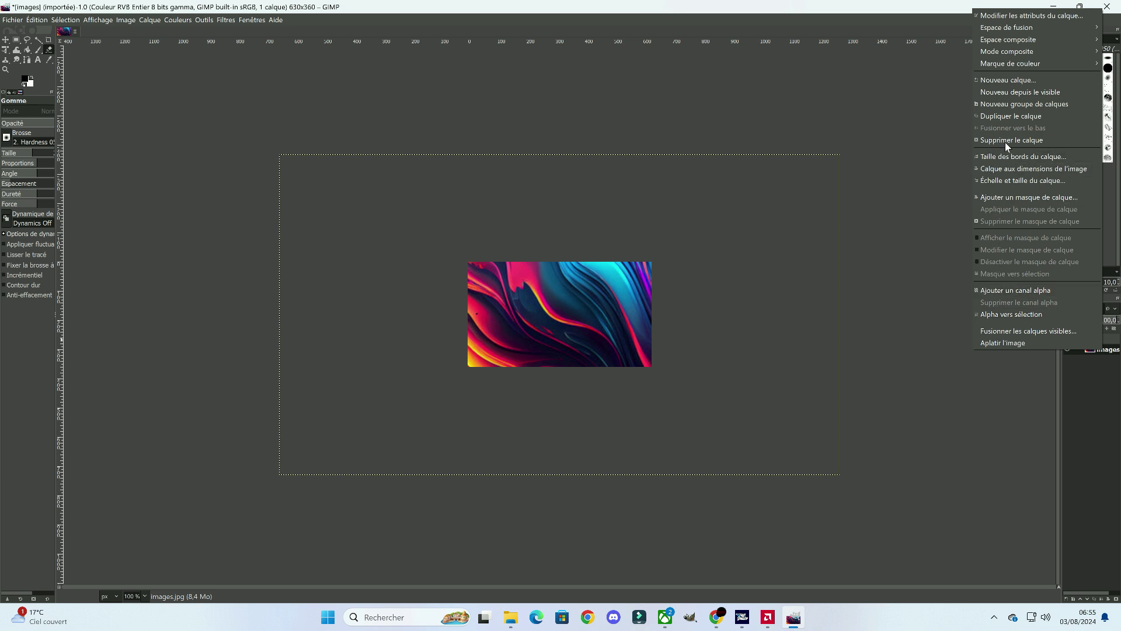
# Delete the scaled swirl layer and create a new blank 1920x1080 white image
pyautogui.press('Escape')
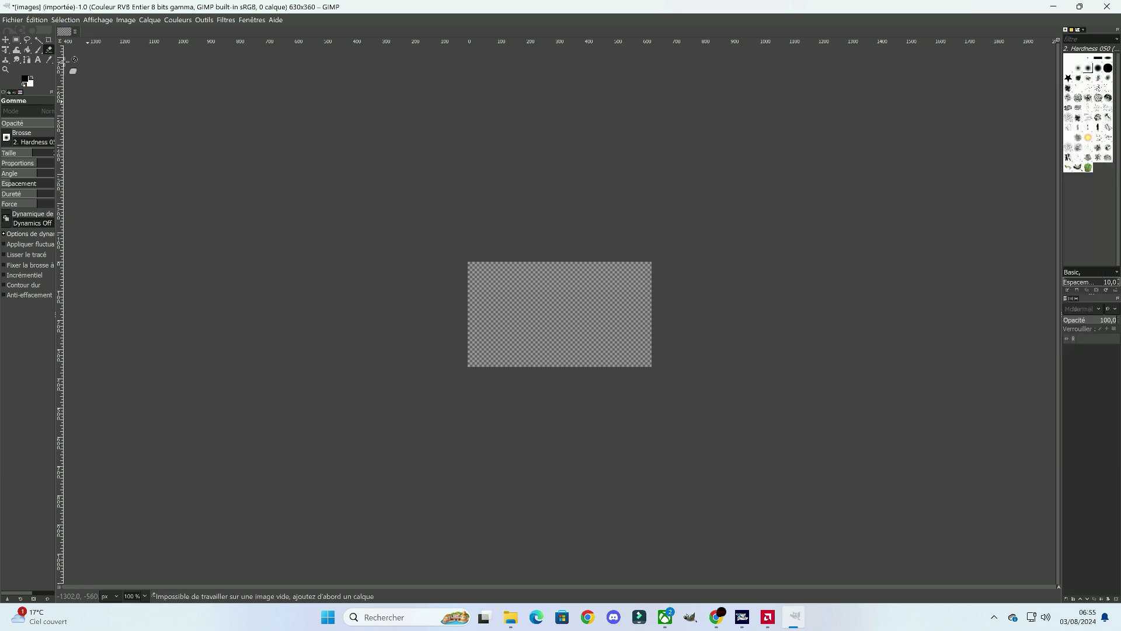
pyautogui.click(10, 19)
pyautogui.click(26, 33)
pyautogui.write('1920')
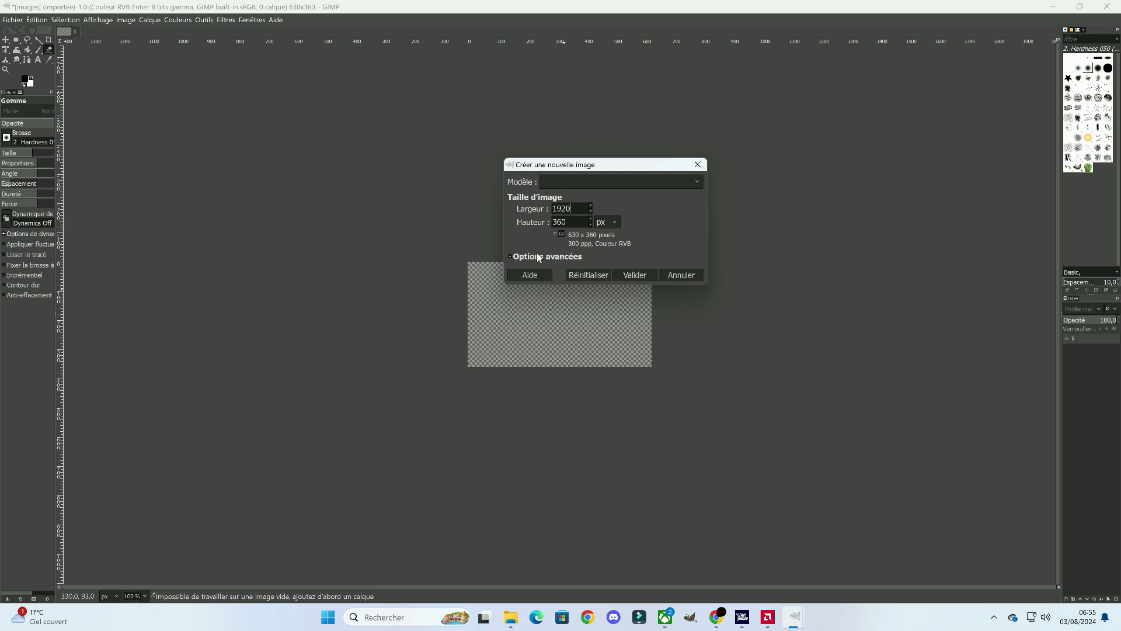
pyautogui.click(569, 220)
pyautogui.press('Return')
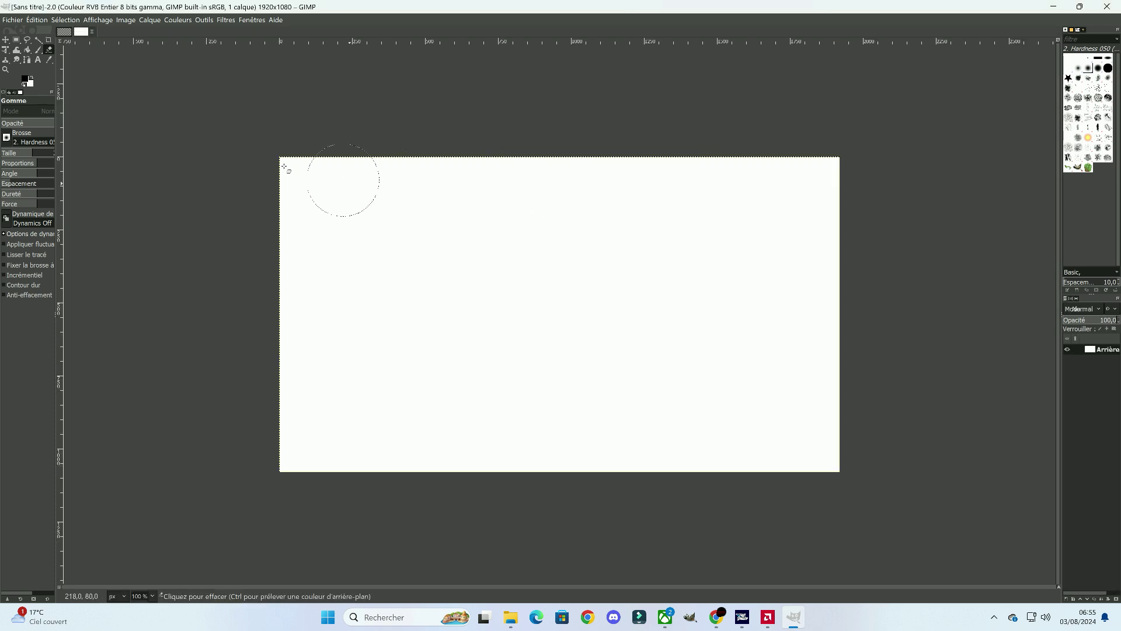
# Fill the whole 1920x1080 canvas with black using the fill tool
pyautogui.click(27, 48)
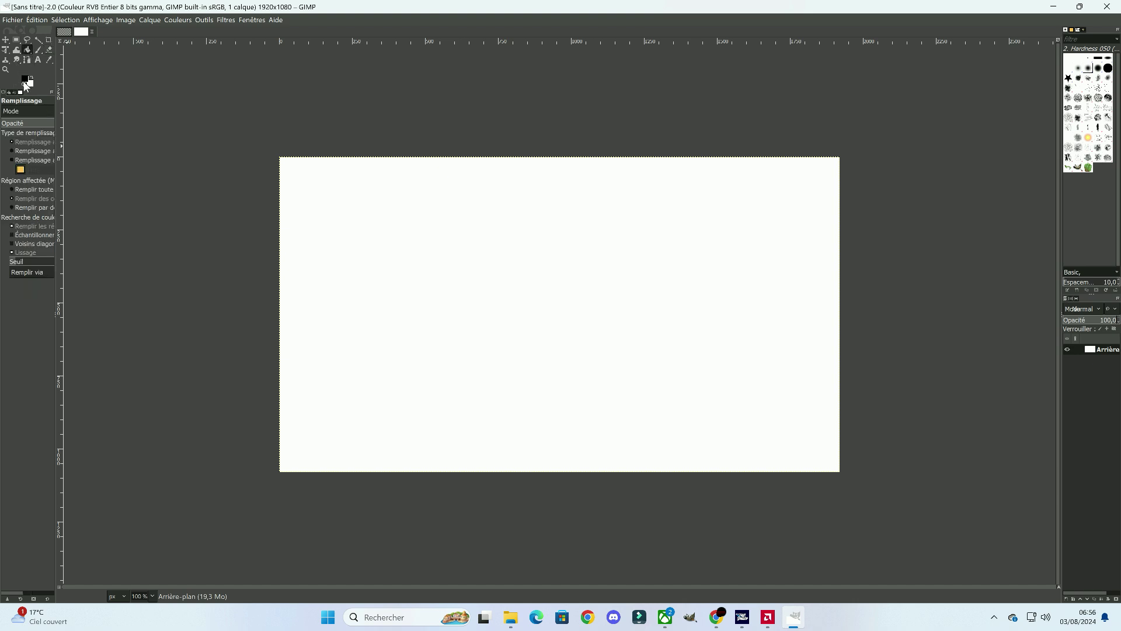
pyautogui.click(25, 80)
pyautogui.click(376, 306)
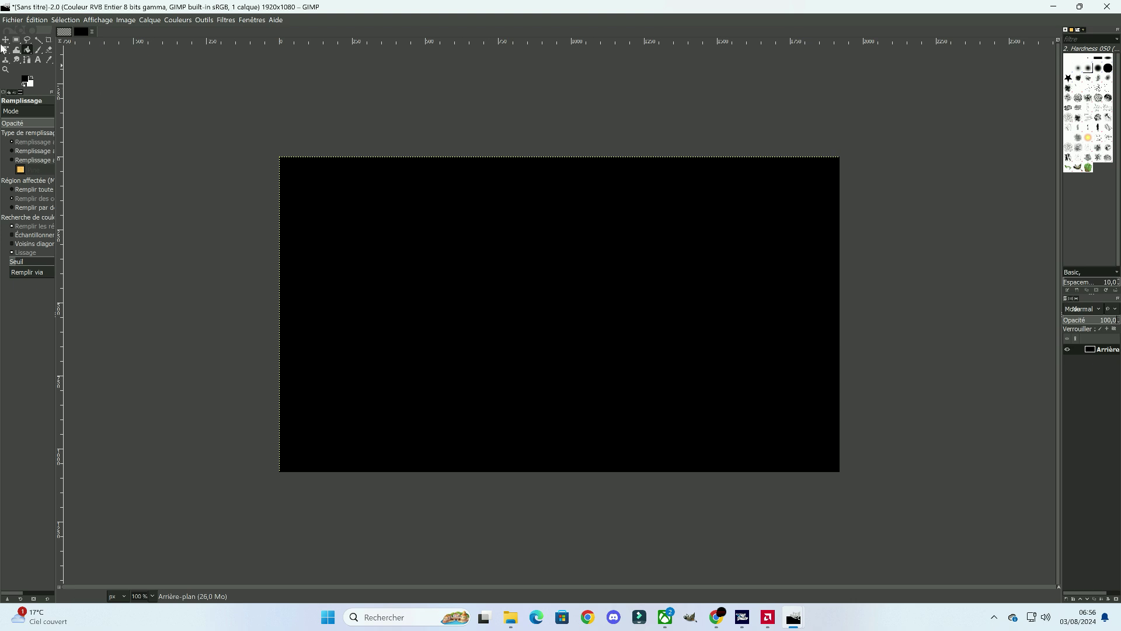
# Add images.jpg as a new layer centred on the black canvas
pyautogui.click(8, 19)
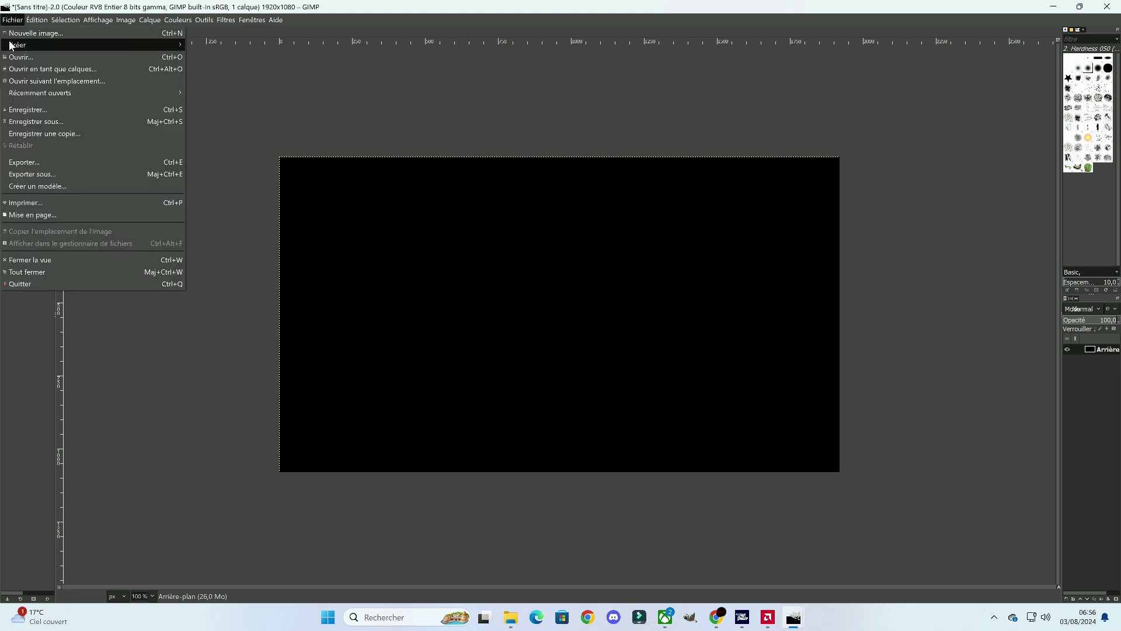
pyautogui.click(35, 69)
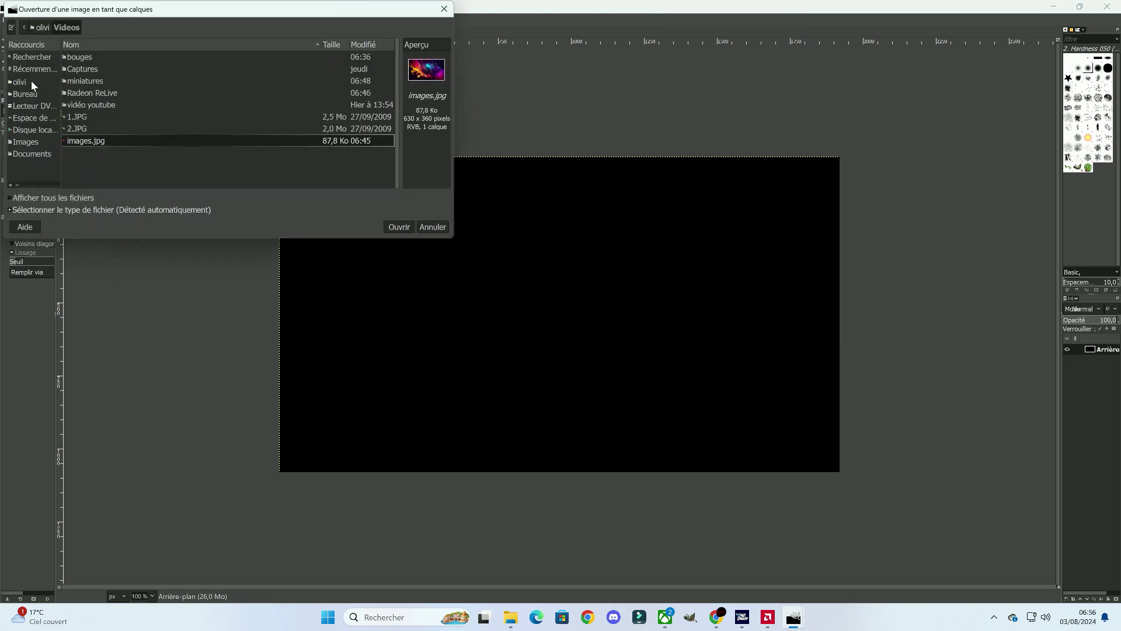
pyautogui.click(400, 231)
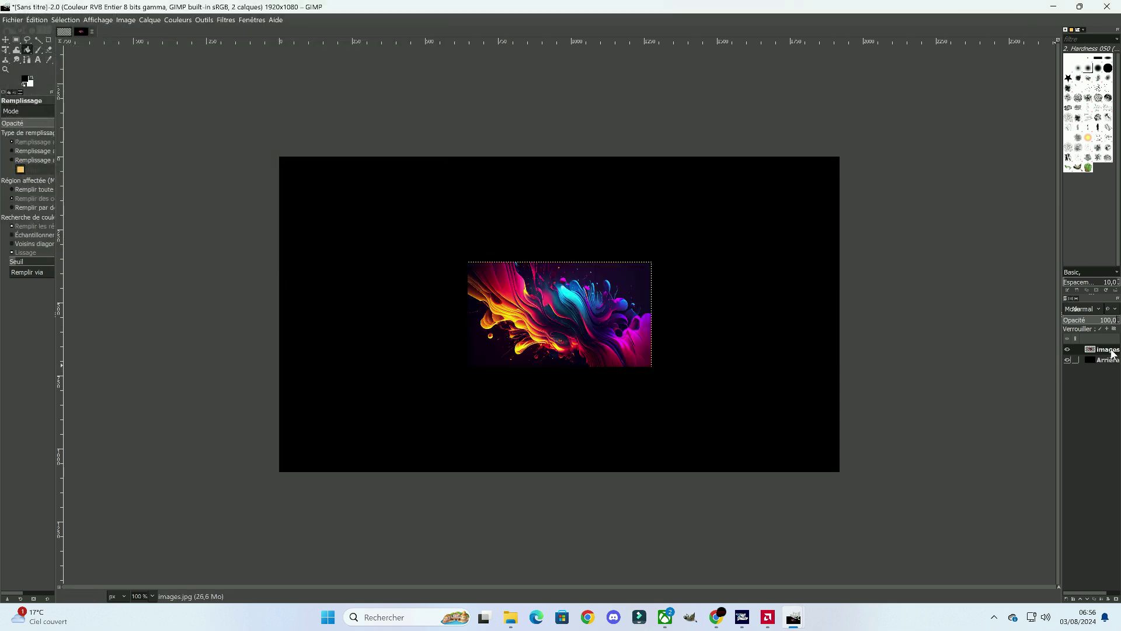
# Scale the images.jpg layer proportionally to 1980 px wide so it covers the canvas
pyautogui.rightClick(1109, 351)
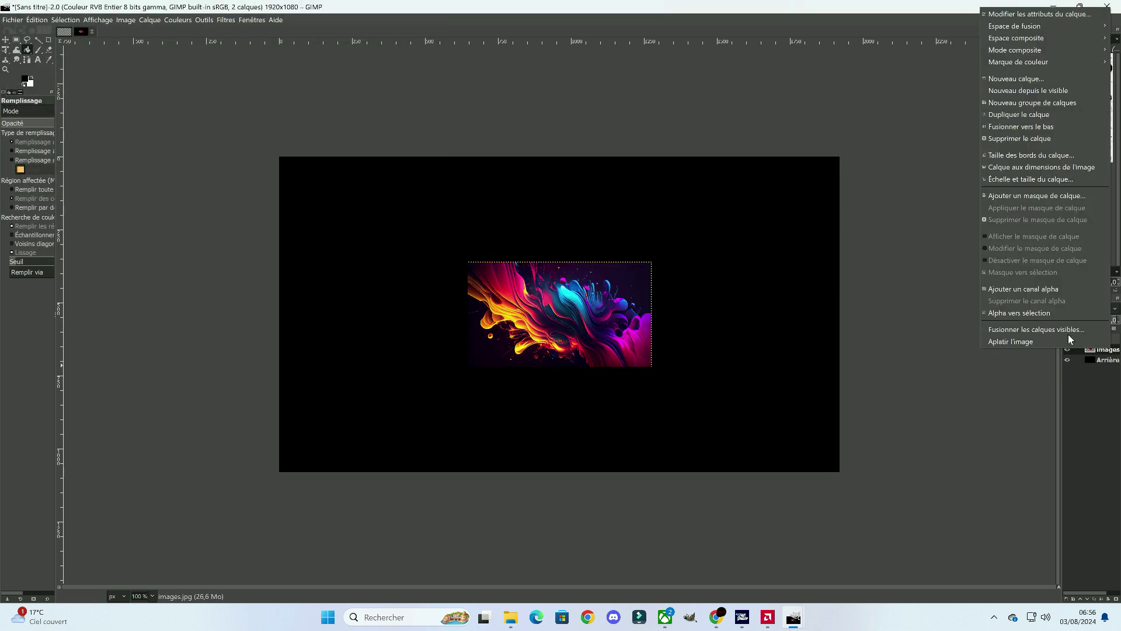
pyautogui.click(1012, 180)
pyautogui.write('1980')
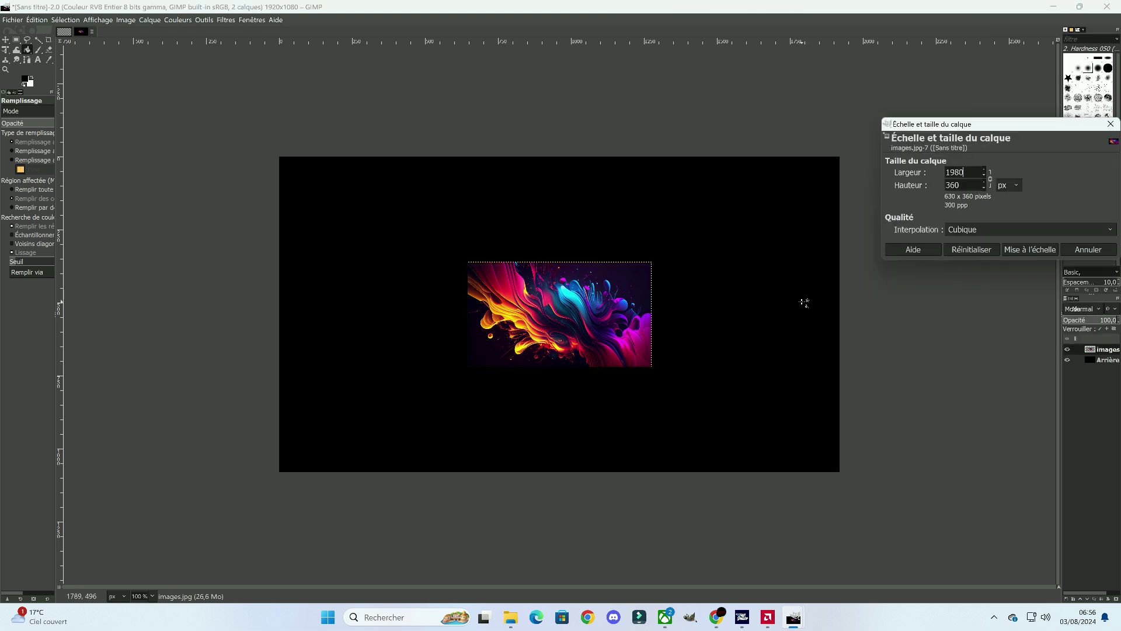
pyautogui.click(990, 178)
pyautogui.click(1016, 250)
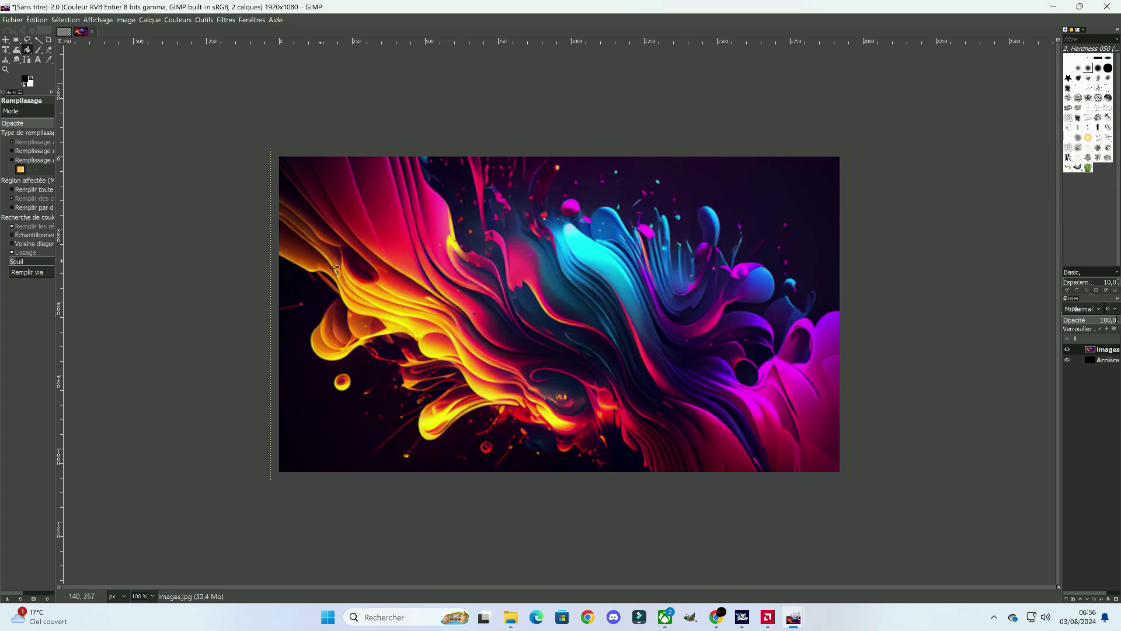
pyautogui.click(8, 20)
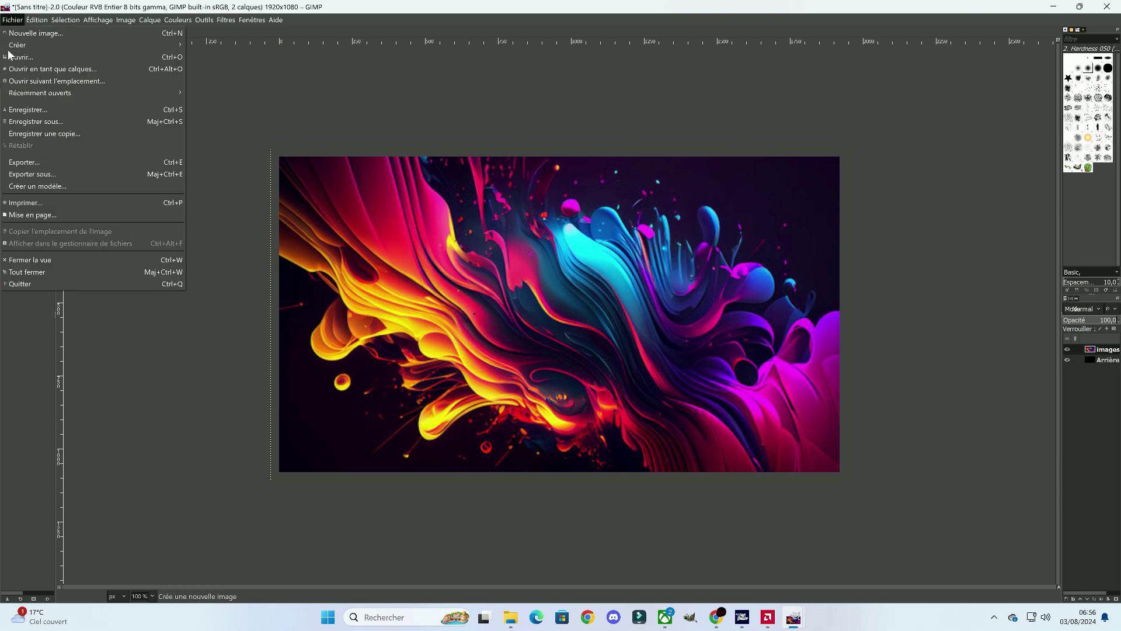
# Add the smiling-man portrait 1.JPG as a new layer
pyautogui.click(11, 70)
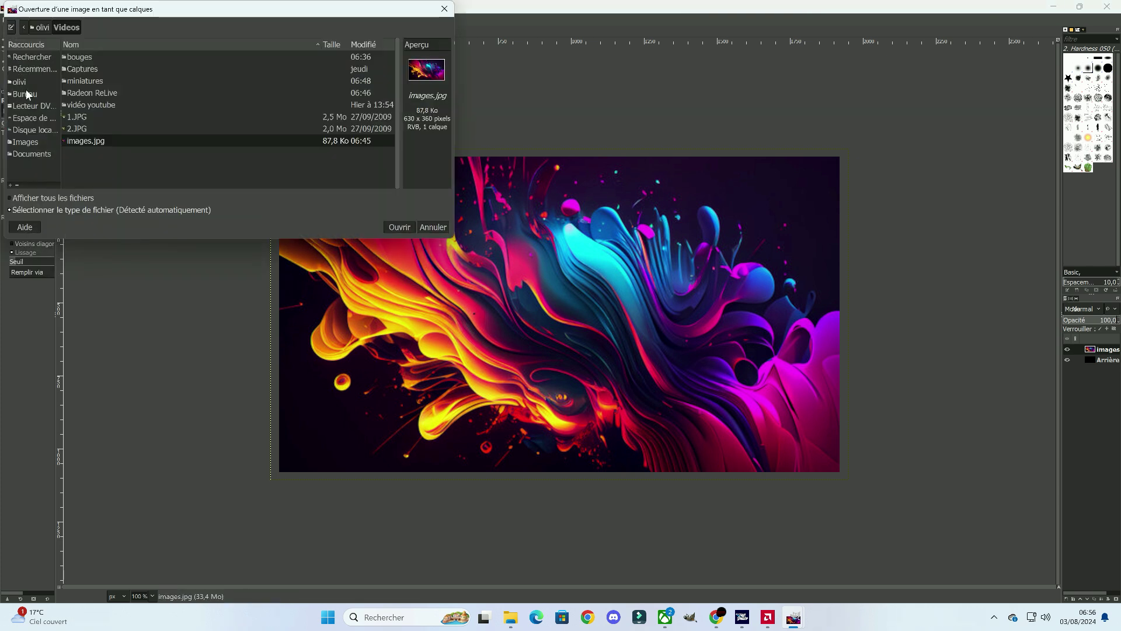
pyautogui.click(89, 127)
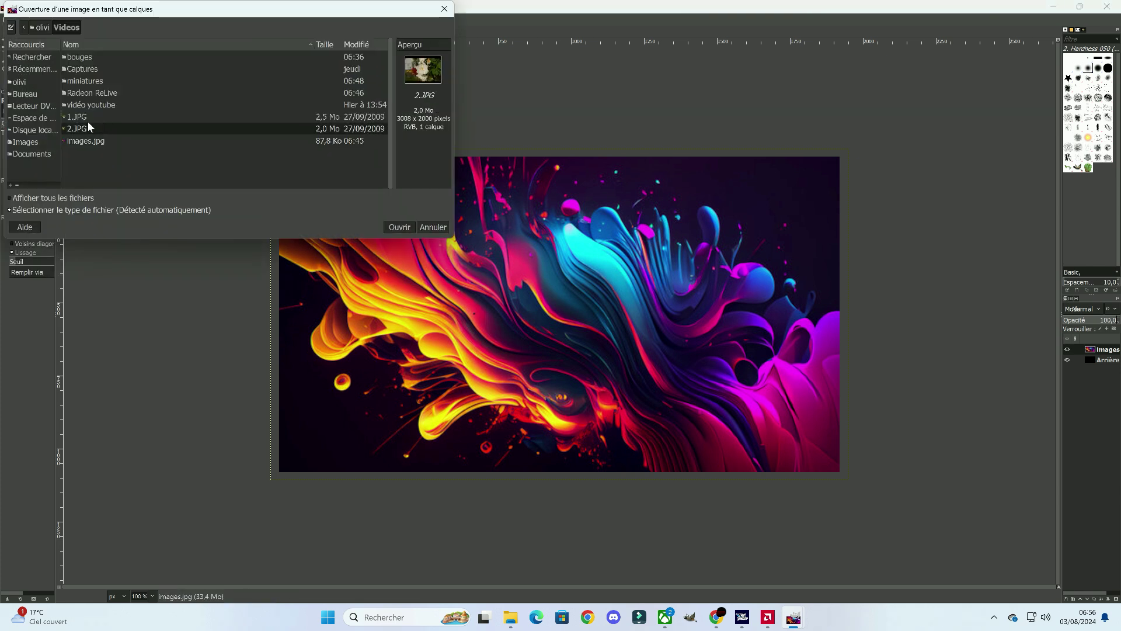
pyautogui.click(87, 119)
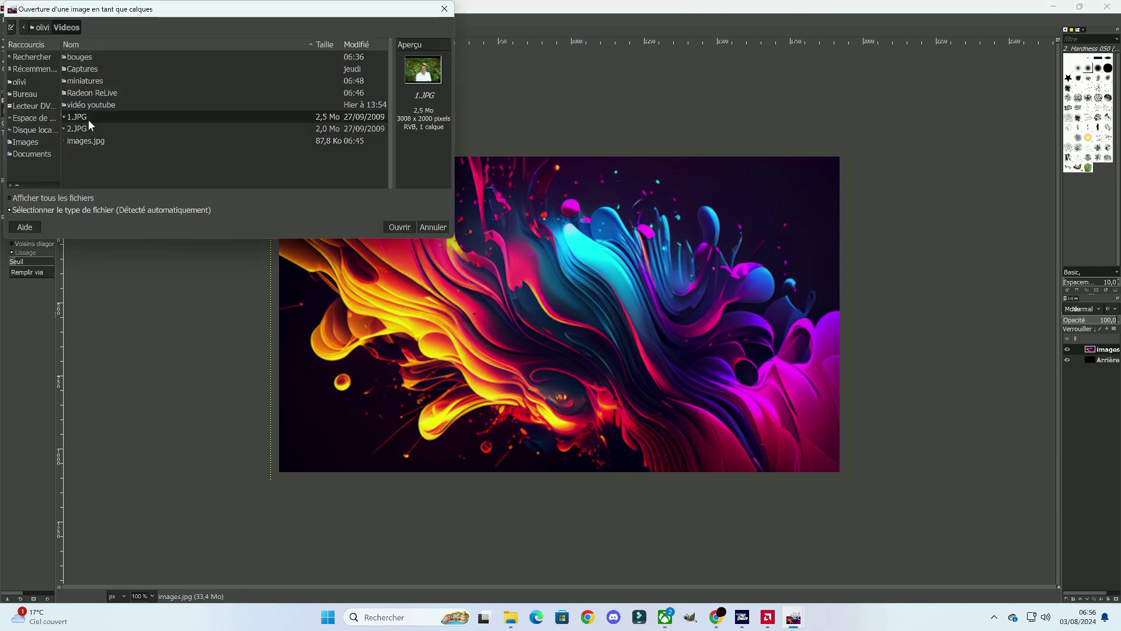
pyautogui.click(403, 228)
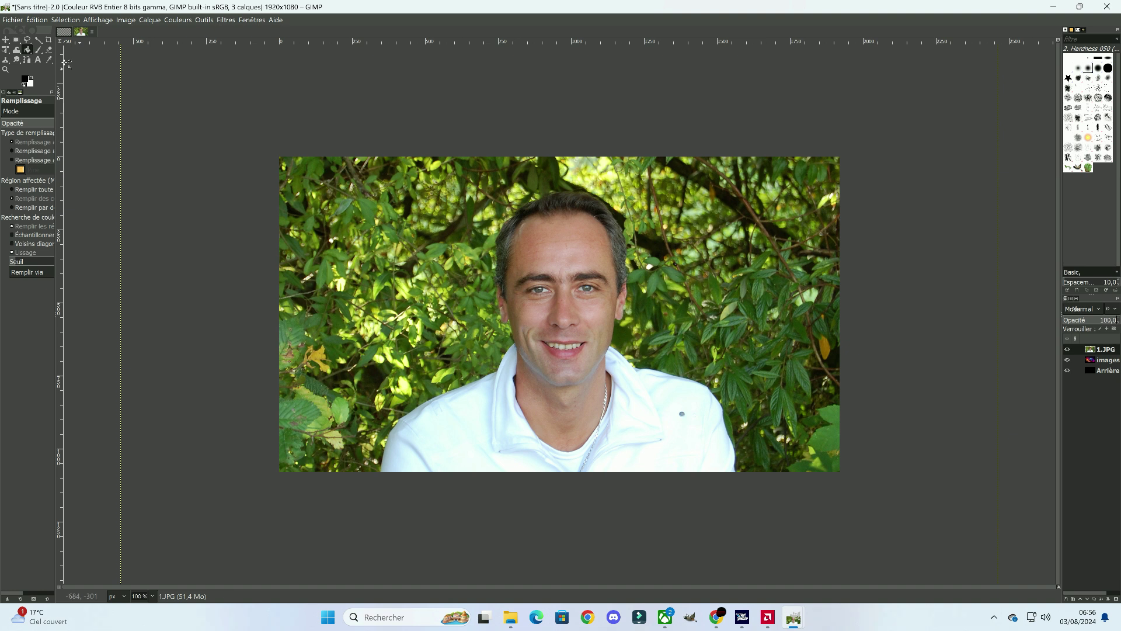
# Add the white rose photo 2.JPG as the new top layer
pyautogui.click(13, 21)
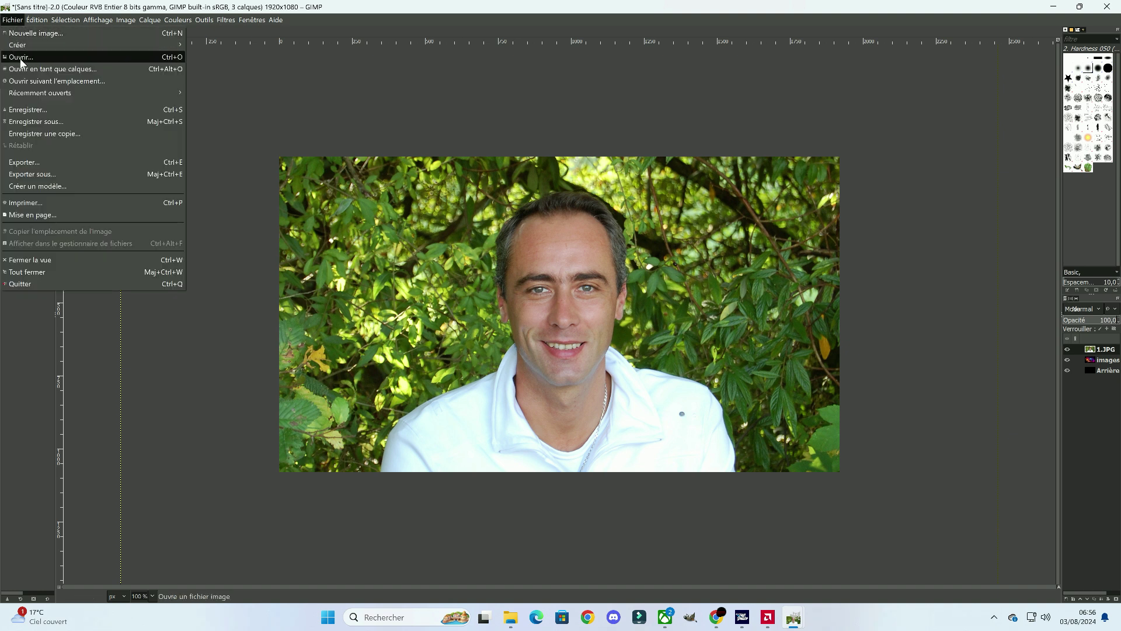
pyautogui.click(17, 70)
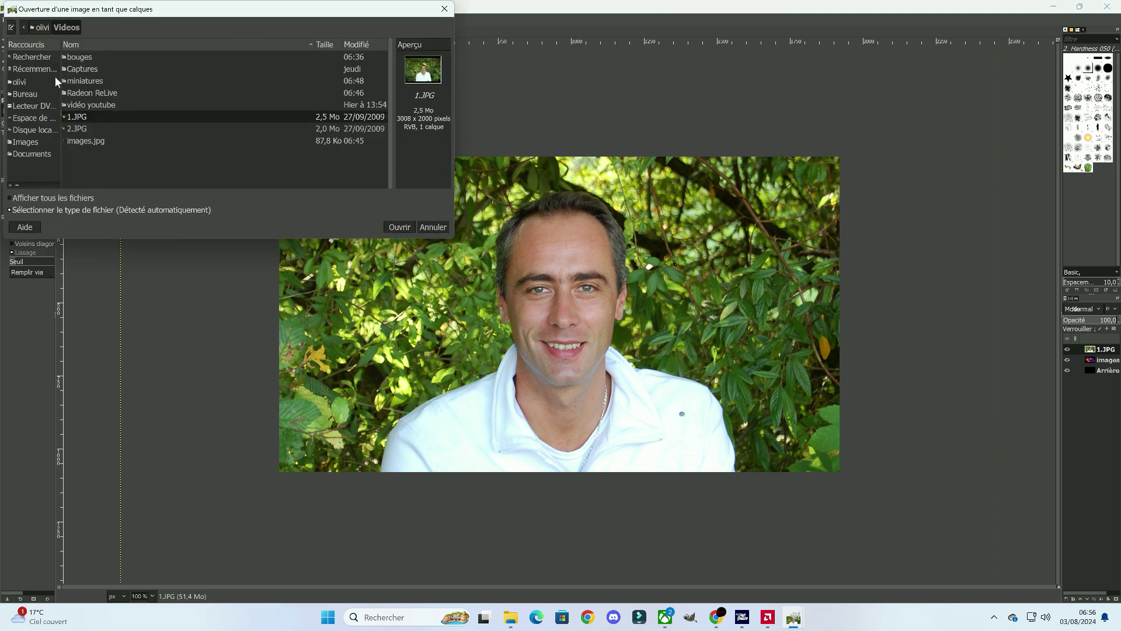
pyautogui.click(79, 127)
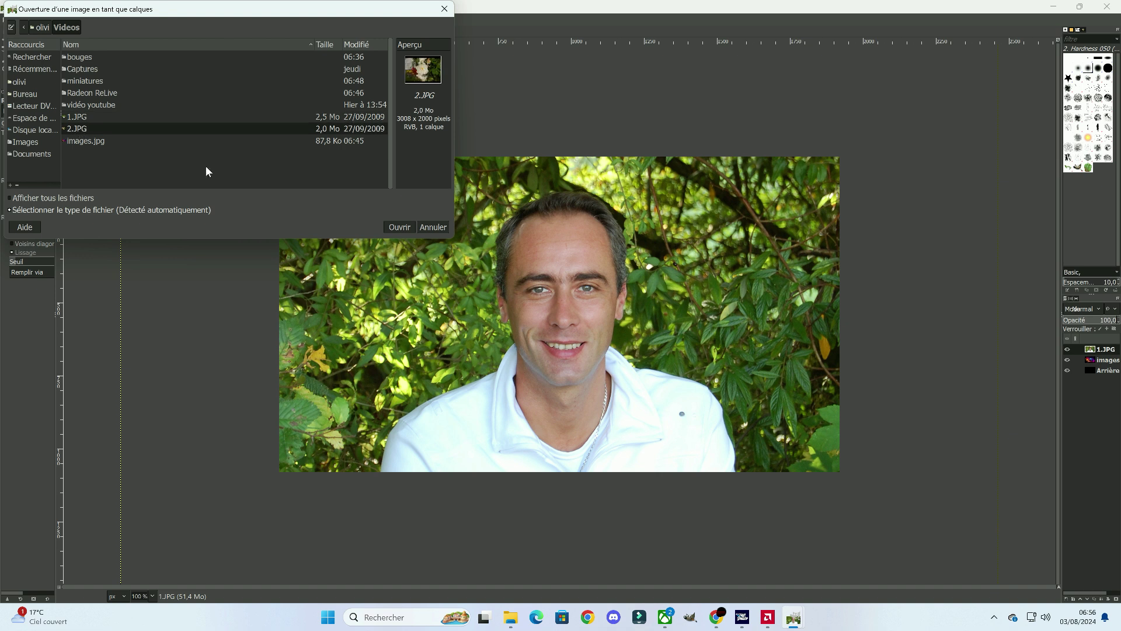
pyautogui.click(405, 226)
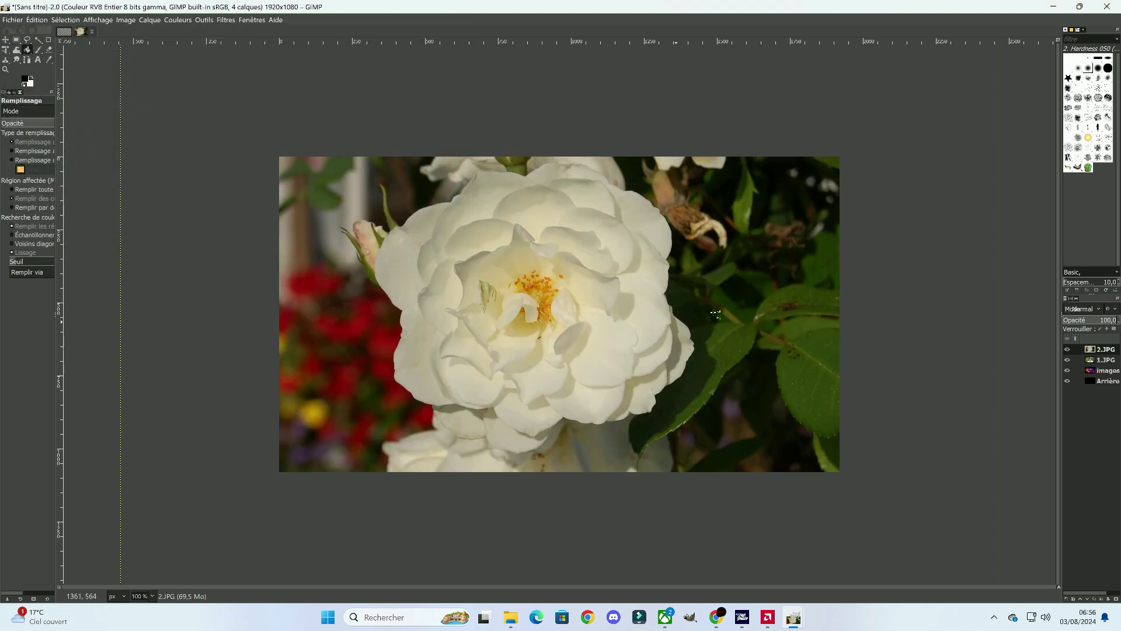
pyautogui.rightClick(1104, 373)
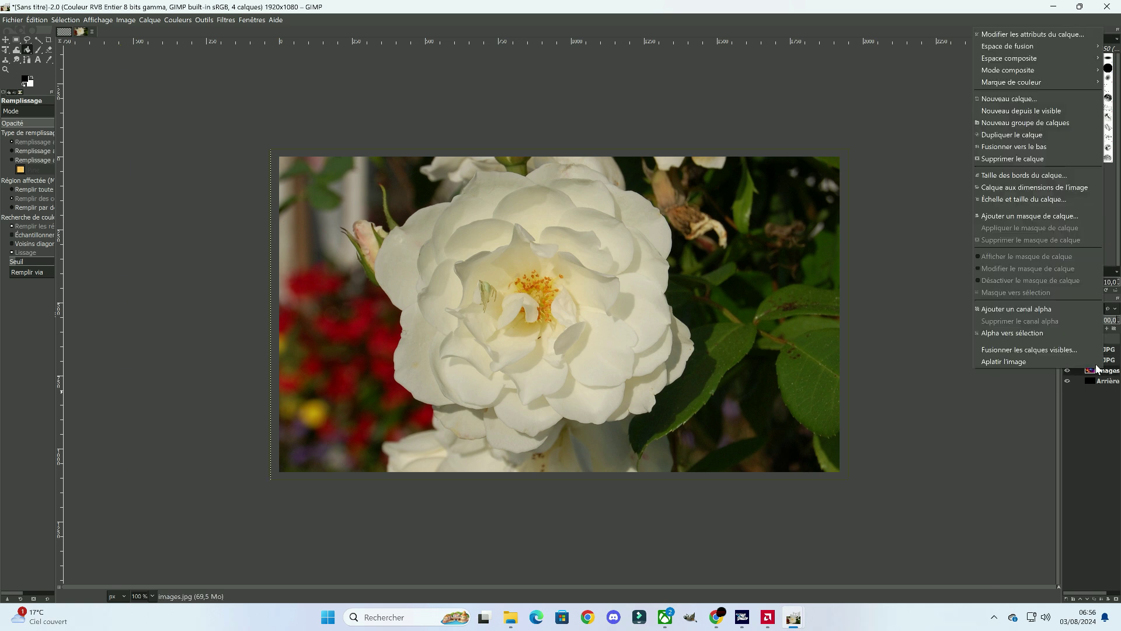
# Add an alpha channel to the images, 1.JPG and 2.JPG layers in turn
pyautogui.click(1032, 305)
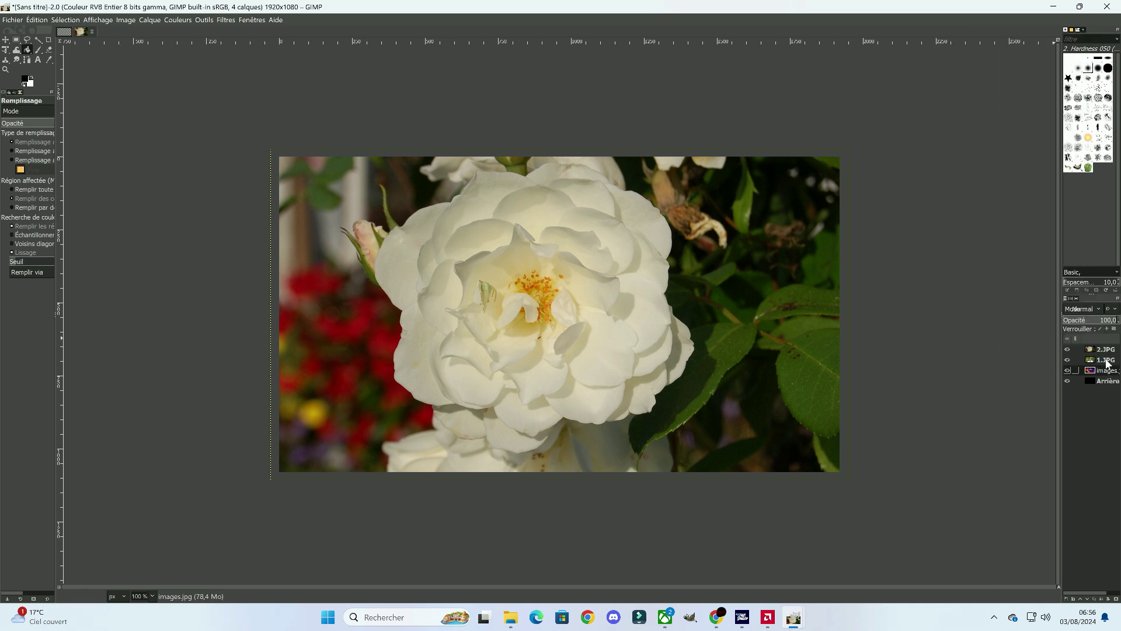
pyautogui.rightClick(1105, 361)
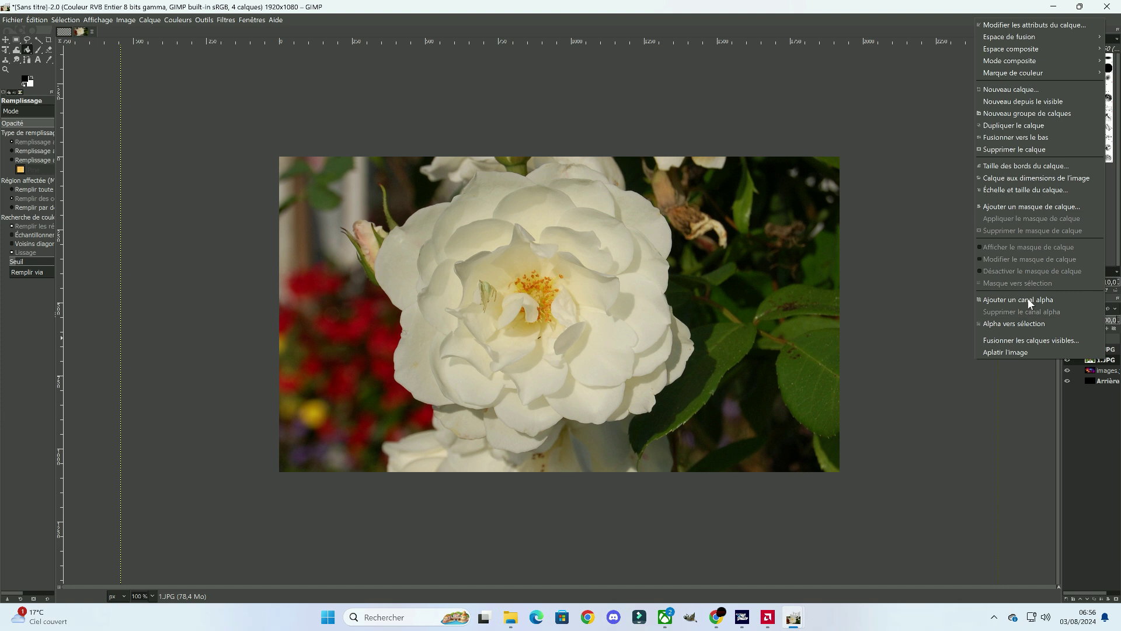
pyautogui.click(1027, 298)
pyautogui.rightClick(1107, 350)
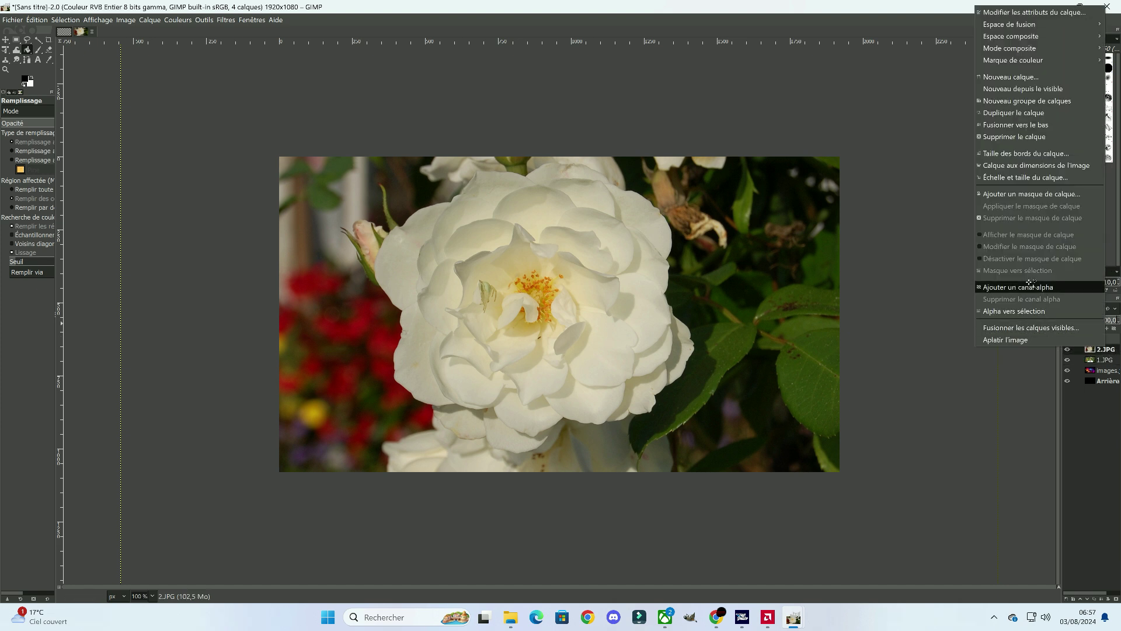
pyautogui.click(1029, 286)
# Save the project as 1.xcf in Videos › miniatures, replacing the existing file
pyautogui.hotkey('ctrl', 's')
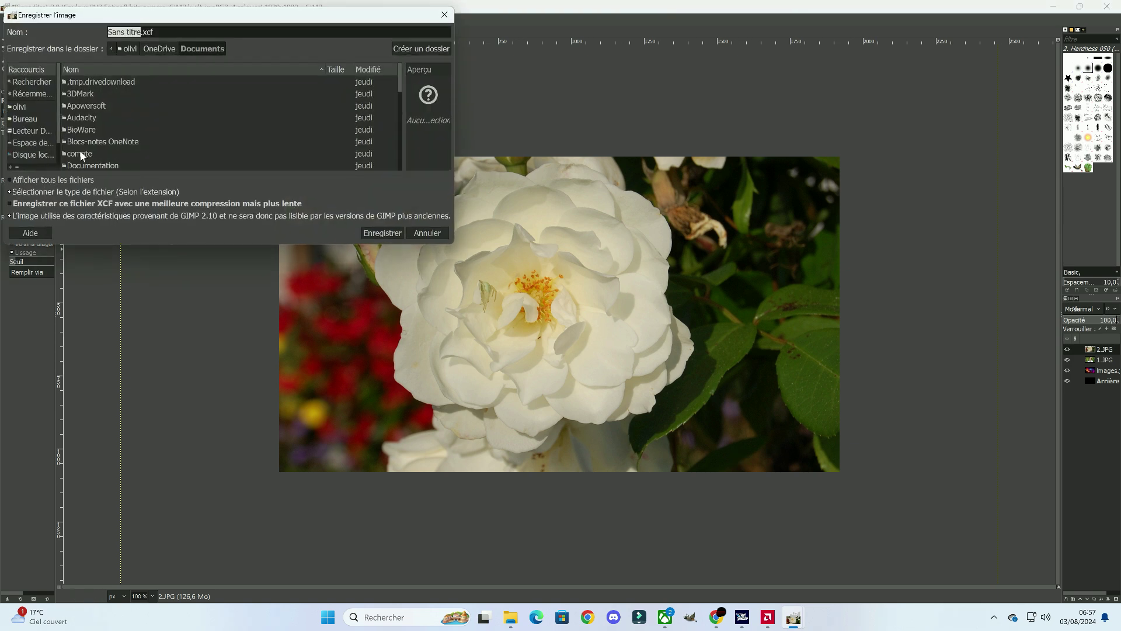
pyautogui.click(33, 105)
pyautogui.scroll(-3, 63, 134)
pyautogui.scroll(-2, 69, 154)
pyautogui.scroll(-1, 72, 153)
pyautogui.doubleClick(86, 137)
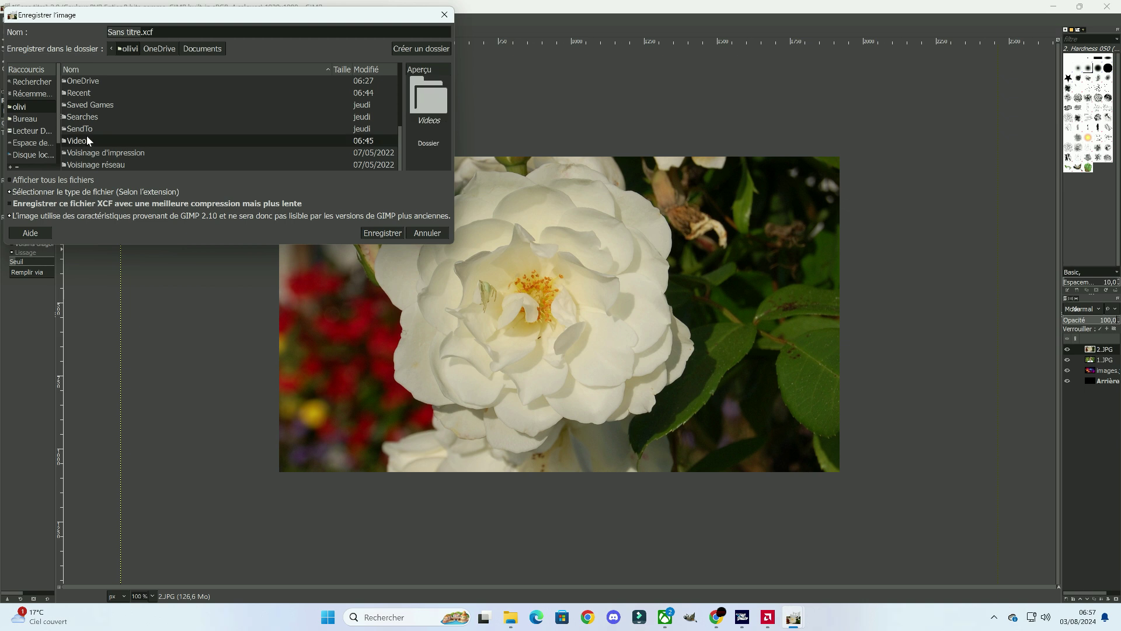
pyautogui.doubleClick(88, 111)
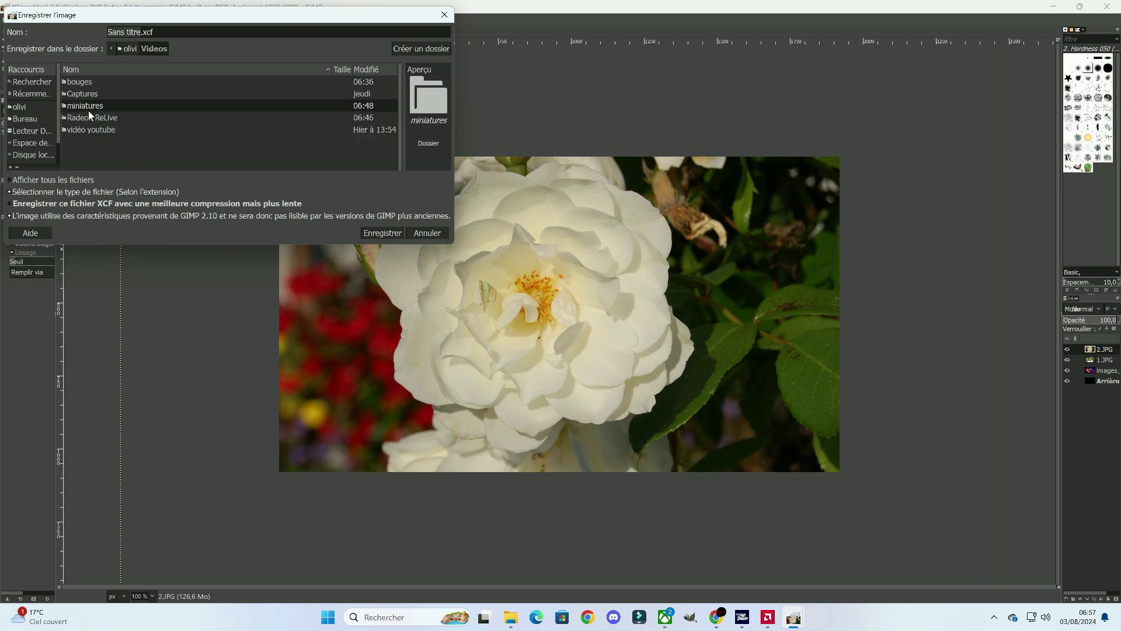
pyautogui.click(91, 84)
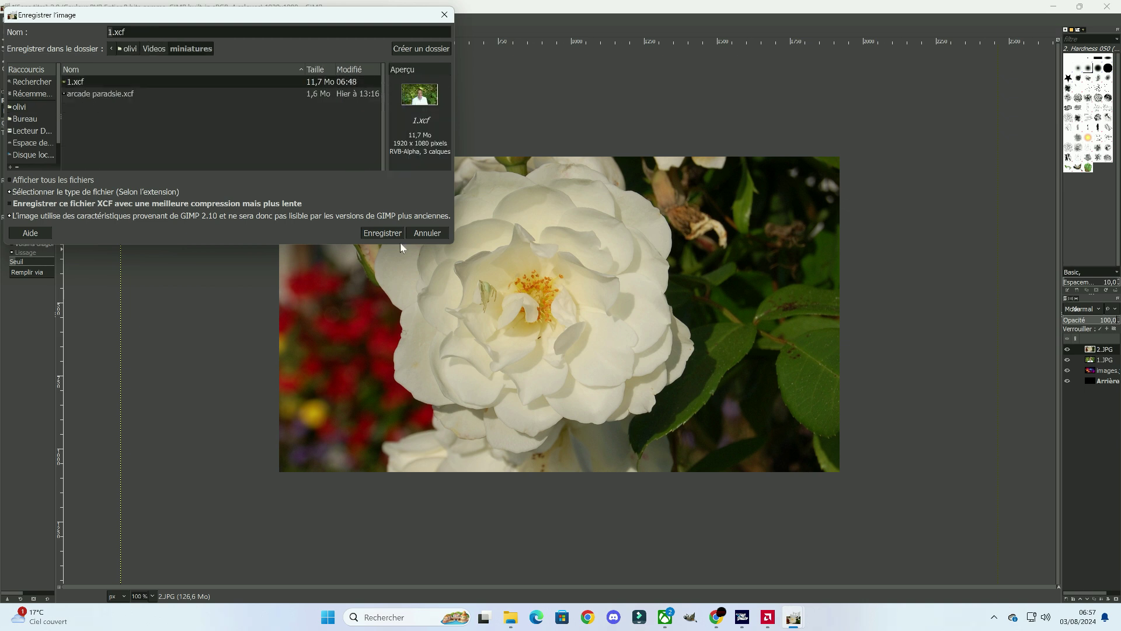
pyautogui.click(383, 233)
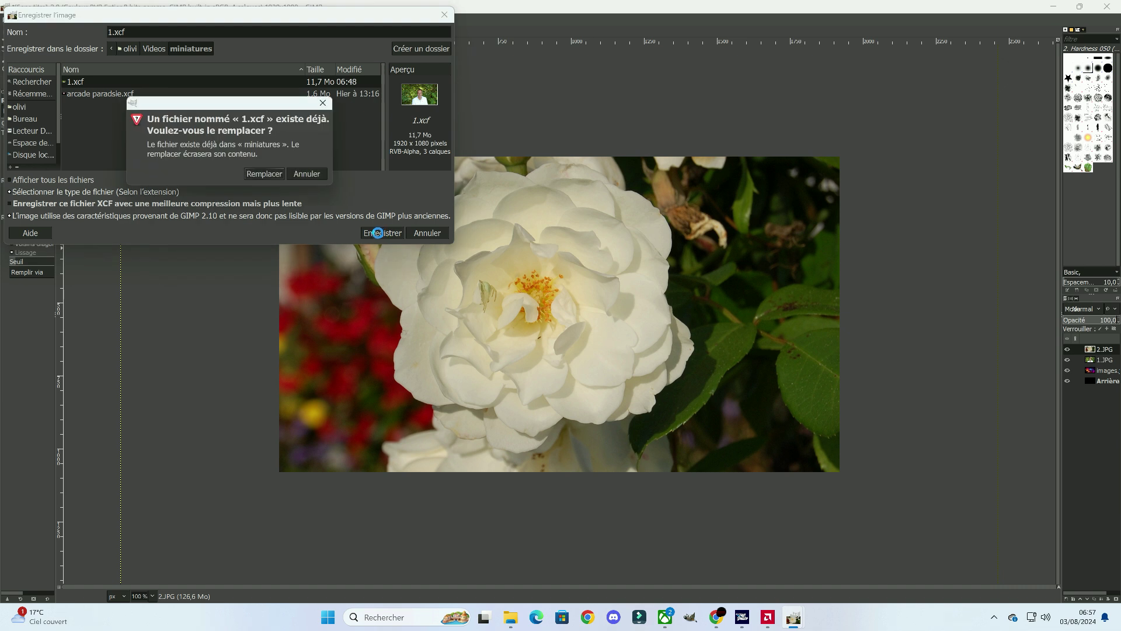
pyautogui.click(278, 174)
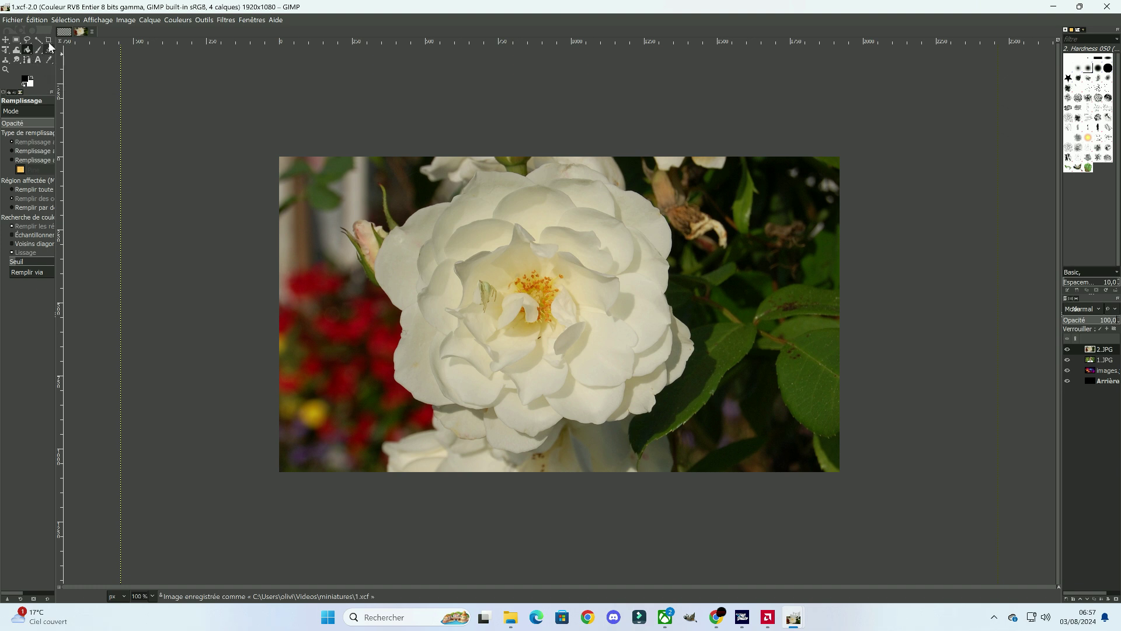
# Erase the rose photo's background at top-left, left edge, right side and below the bloom
pyautogui.click(49, 49)
pyautogui.moveTo(310, 170)
pyautogui.mouseDown()
pyautogui.moveTo(286, 217)
pyautogui.moveTo(357, 180)
pyautogui.mouseUp()
pyautogui.moveTo(304, 244)
pyautogui.mouseDown()
pyautogui.moveTo(306, 286)
pyautogui.moveTo(321, 292)
pyautogui.moveTo(318, 332)
pyautogui.moveTo(290, 435)
pyautogui.moveTo(342, 385)
pyautogui.moveTo(367, 335)
pyautogui.moveTo(340, 315)
pyautogui.moveTo(302, 367)
pyautogui.mouseUp()
pyautogui.moveTo(347, 407)
pyautogui.mouseDown()
pyautogui.moveTo(392, 368)
pyautogui.moveTo(368, 447)
pyautogui.moveTo(333, 459)
pyautogui.mouseUp()
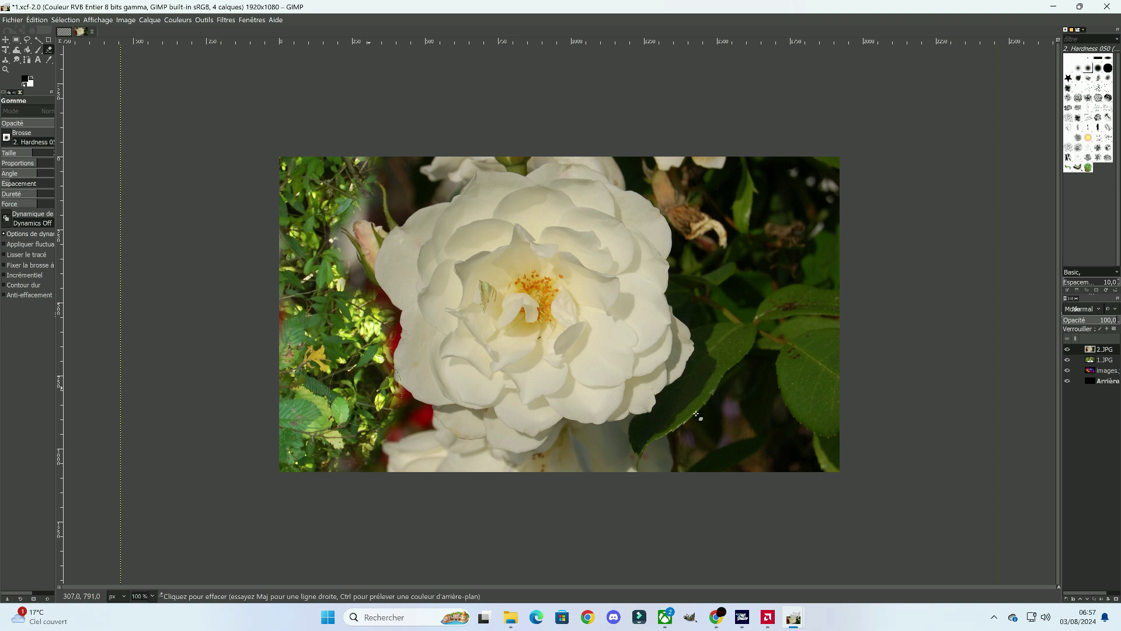
pyautogui.moveTo(801, 298)
pyautogui.mouseDown()
pyautogui.moveTo(770, 233)
pyautogui.moveTo(735, 281)
pyautogui.moveTo(698, 274)
pyautogui.moveTo(695, 299)
pyautogui.moveTo(716, 245)
pyautogui.moveTo(695, 175)
pyautogui.moveTo(624, 175)
pyautogui.moveTo(745, 190)
pyautogui.moveTo(876, 181)
pyautogui.moveTo(847, 234)
pyautogui.moveTo(823, 354)
pyautogui.moveTo(794, 408)
pyautogui.moveTo(823, 432)
pyautogui.moveTo(750, 408)
pyautogui.moveTo(727, 425)
pyautogui.moveTo(753, 456)
pyautogui.moveTo(753, 368)
pyautogui.moveTo(692, 408)
pyautogui.moveTo(673, 445)
pyautogui.mouseUp()
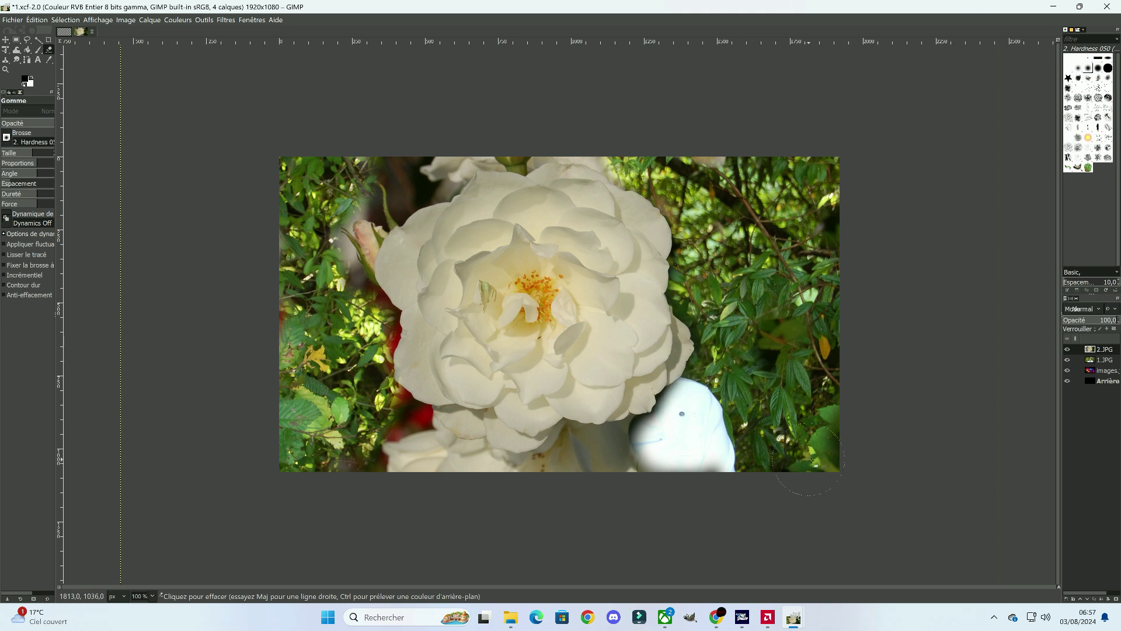
pyautogui.moveTo(719, 446)
pyautogui.mouseDown()
pyautogui.moveTo(654, 462)
pyautogui.moveTo(590, 447)
pyautogui.moveTo(581, 462)
pyautogui.moveTo(454, 471)
pyautogui.moveTo(397, 456)
pyautogui.moveTo(418, 418)
pyautogui.moveTo(401, 407)
pyautogui.moveTo(392, 374)
pyautogui.moveTo(403, 304)
pyautogui.mouseUp()
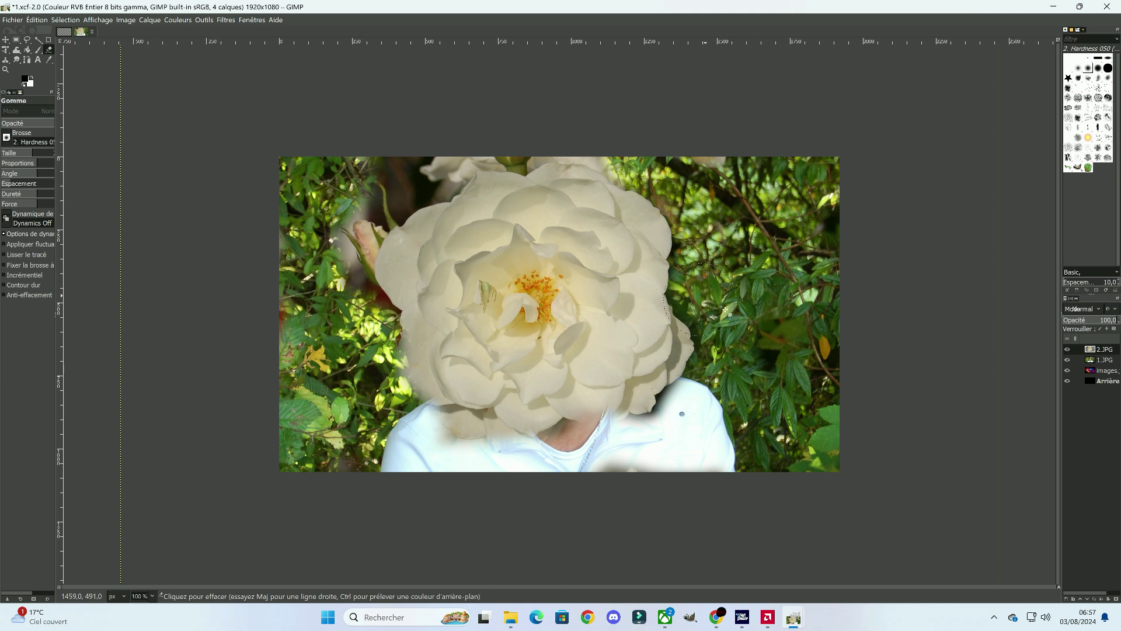
# Scale the rose layer 2.JPG proportionally from 3008×2000 down to 1777×1182
pyautogui.rightClick(1106, 349)
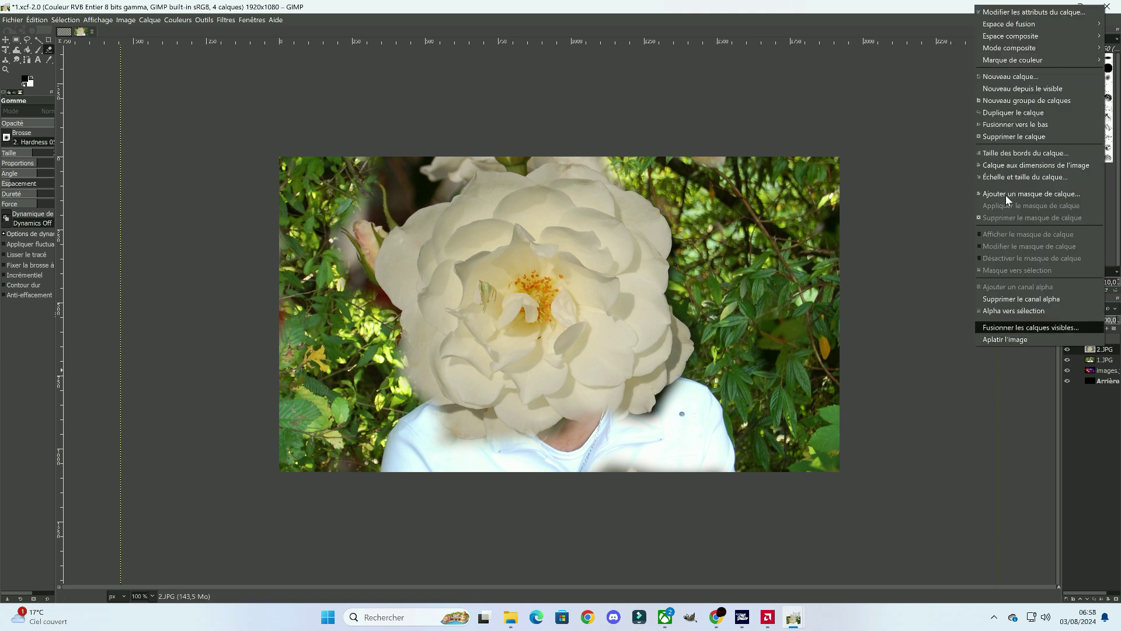
pyautogui.click(1005, 175)
pyautogui.write('1777')
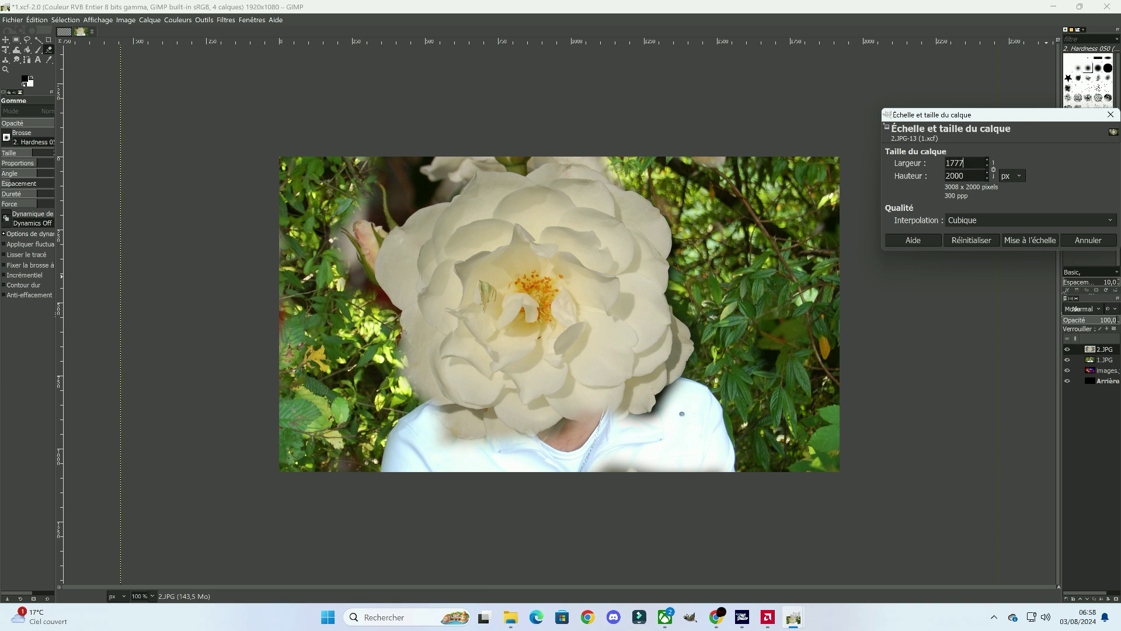
pyautogui.click(992, 167)
pyautogui.click(1007, 237)
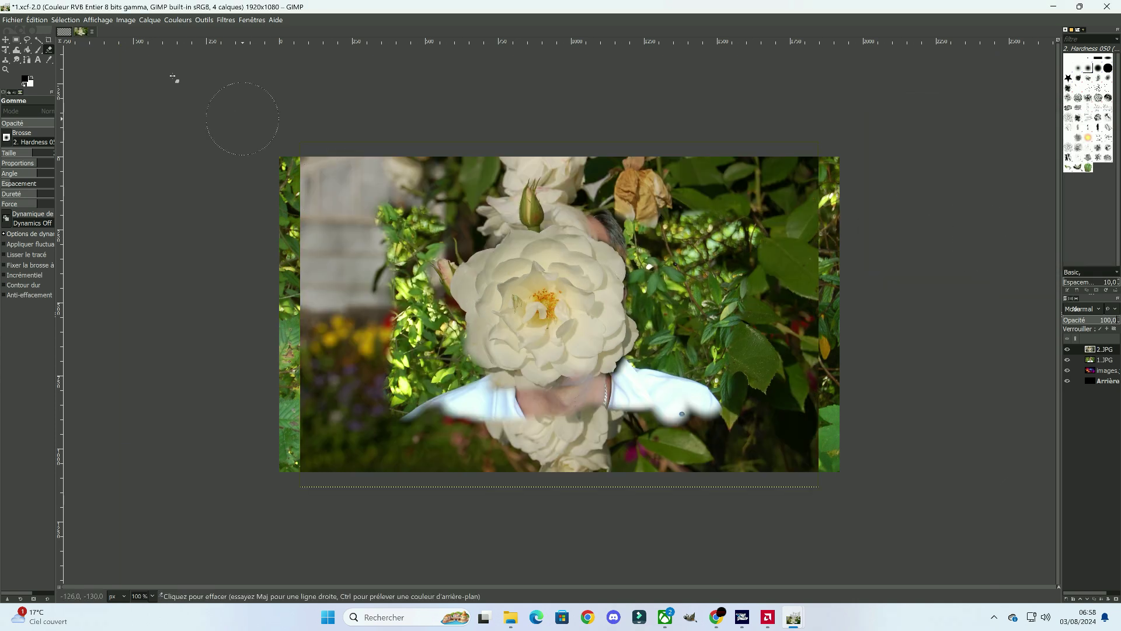
pyautogui.click(6, 39)
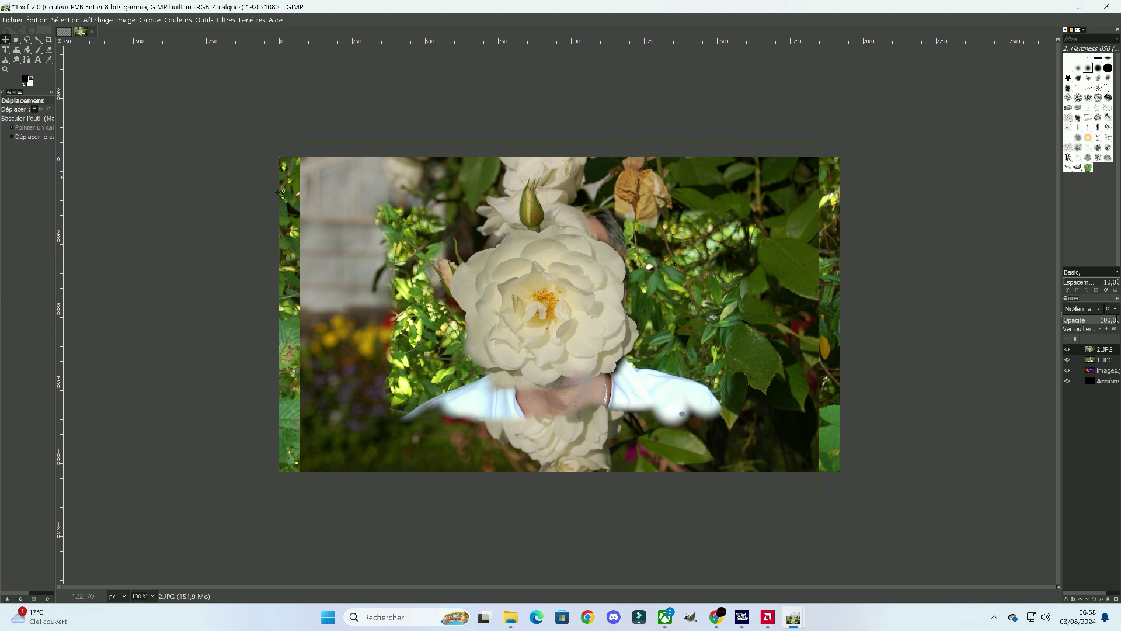
# Shift the 2.JPG rose layer right so the man's face and left shoulder show
pyautogui.moveTo(529, 287); pyautogui.dragTo(485, 281)
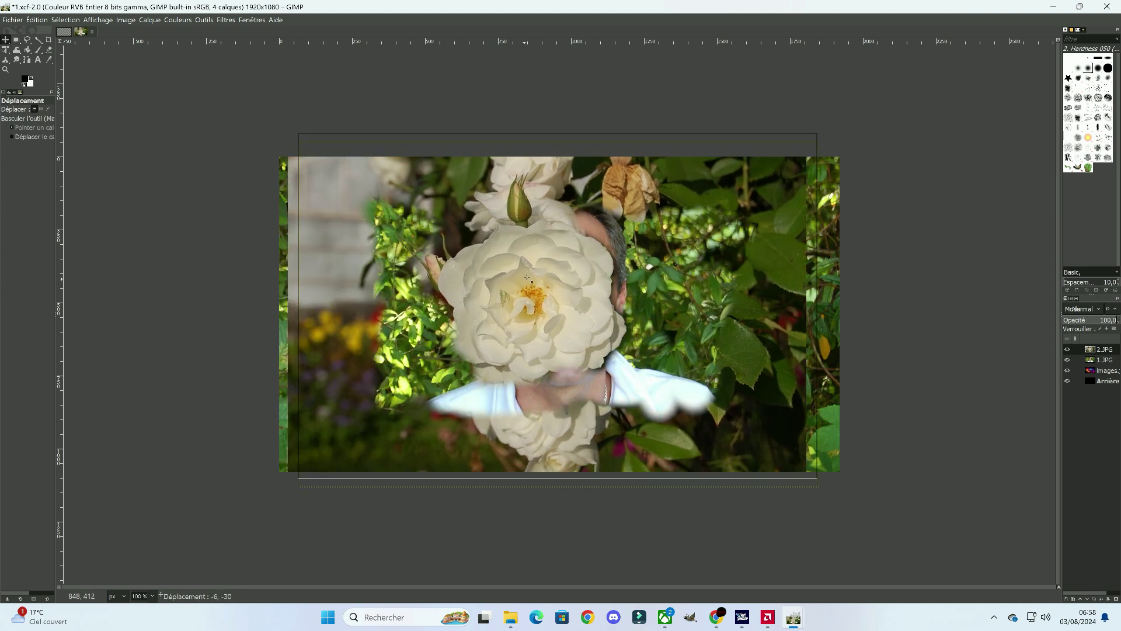
pyautogui.moveTo(485, 281)
pyautogui.mouseDown()
pyautogui.moveTo(528, 288)
pyautogui.moveTo(522, 281)
pyautogui.mouseUp()
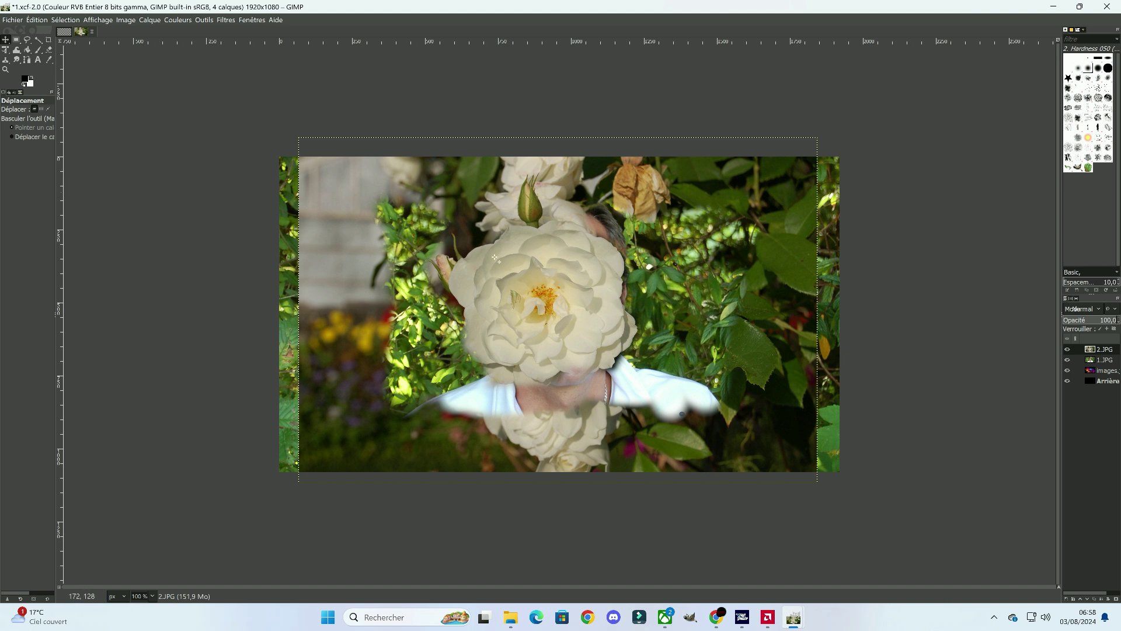
pyautogui.moveTo(591, 297)
pyautogui.mouseDown()
pyautogui.moveTo(573, 289)
pyautogui.moveTo(667, 316)
pyautogui.mouseUp()
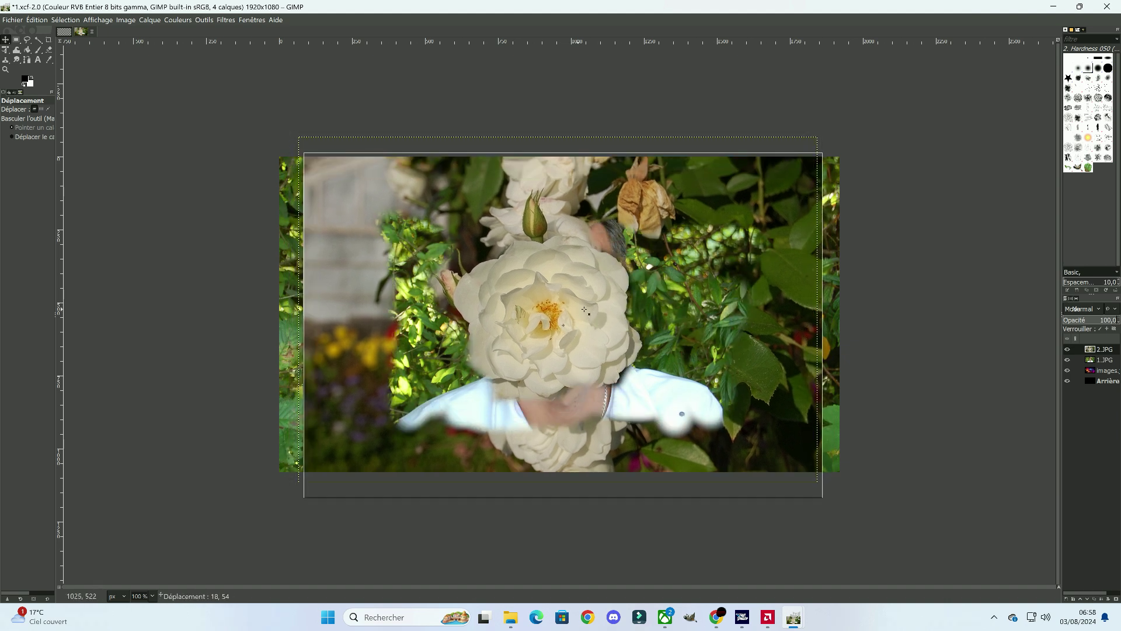
pyautogui.moveTo(667, 316)
pyautogui.mouseDown()
pyautogui.moveTo(768, 325)
pyautogui.moveTo(767, 393)
pyautogui.moveTo(782, 398)
pyautogui.mouseUp()
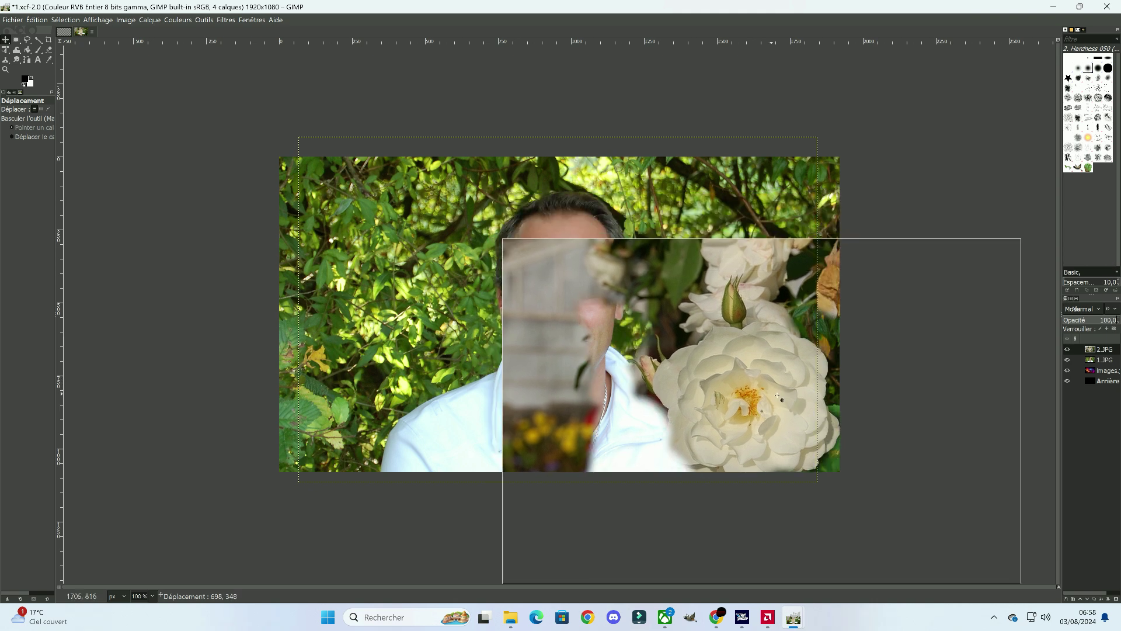
pyautogui.click(49, 49)
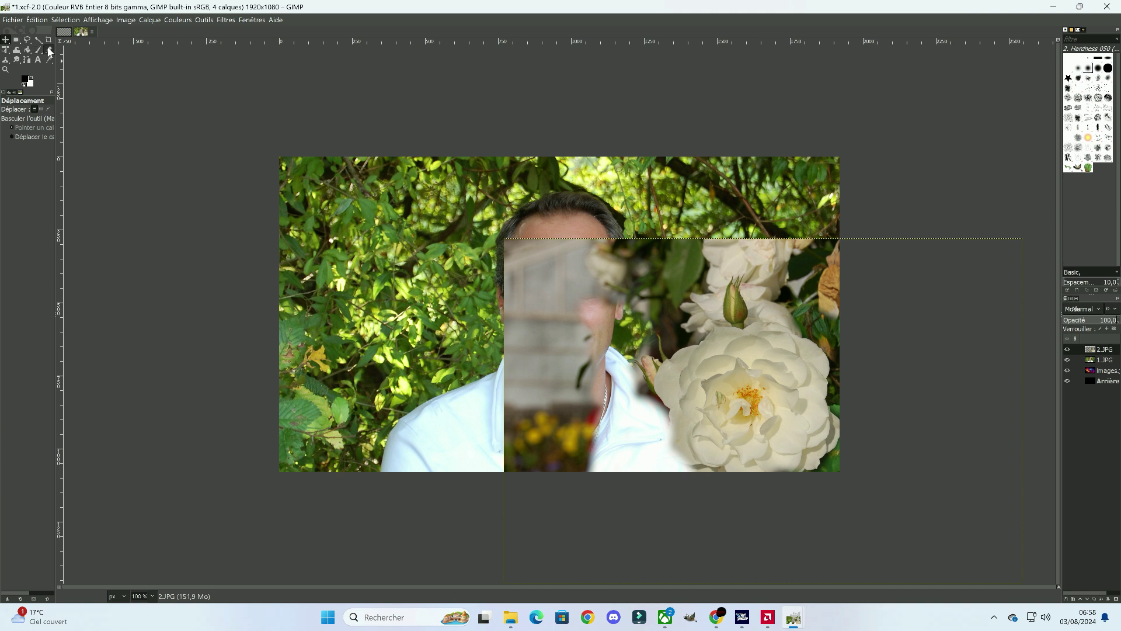
# Erase the rose layer over the man's face and the dark patch beside his shirt
pyautogui.moveTo(551, 247)
pyautogui.mouseDown()
pyautogui.moveTo(589, 436)
pyautogui.moveTo(718, 262)
pyautogui.moveTo(756, 254)
pyautogui.moveTo(834, 312)
pyautogui.mouseUp()
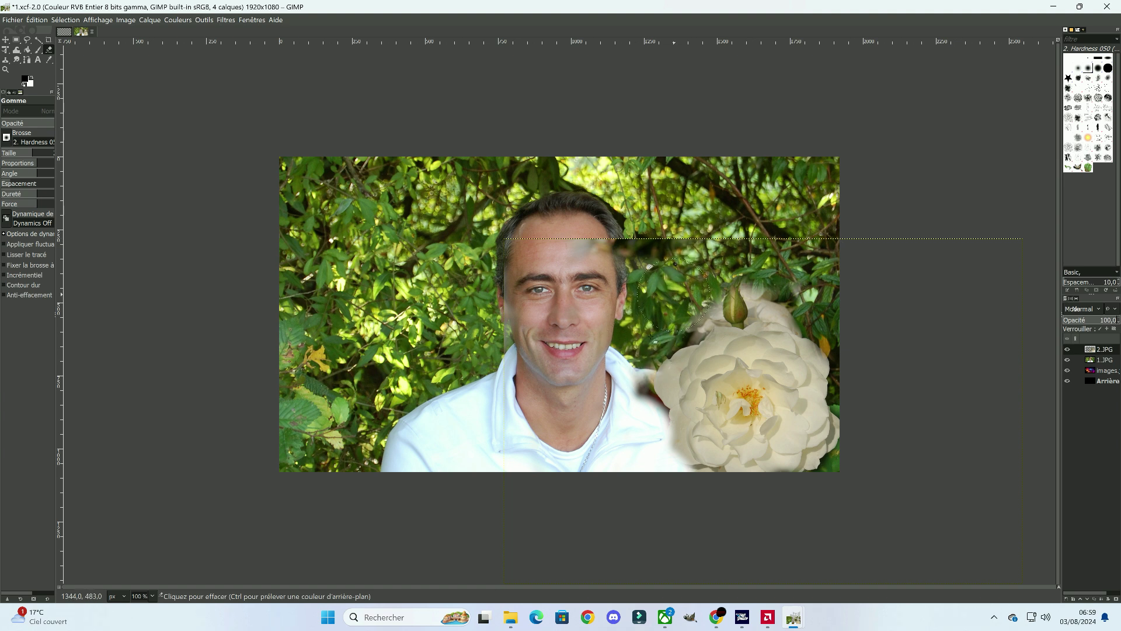
pyautogui.moveTo(654, 340); pyautogui.dragTo(656, 408)
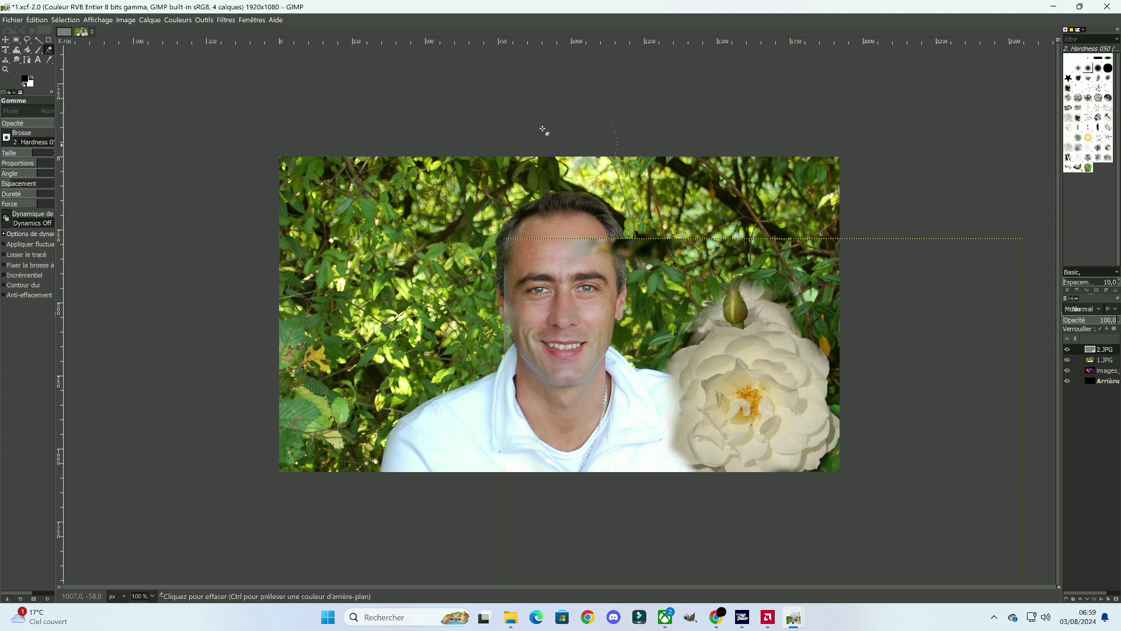
# Save the composition as 1.xcf and start a PNG export
pyautogui.click(11, 20)
pyautogui.click(23, 111)
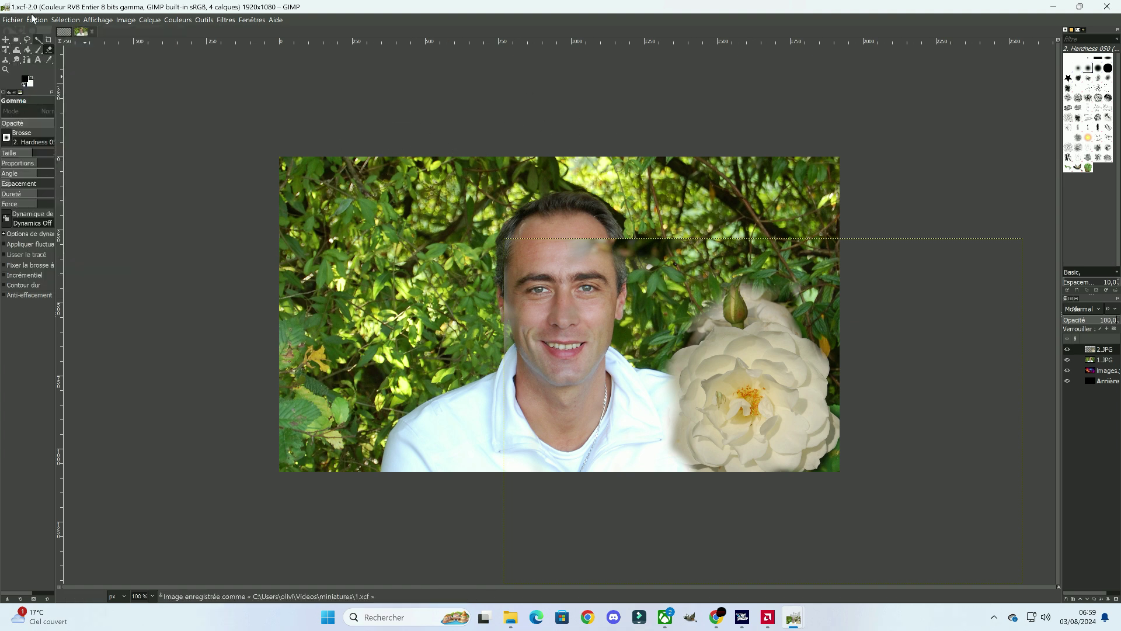
pyautogui.click(19, 20)
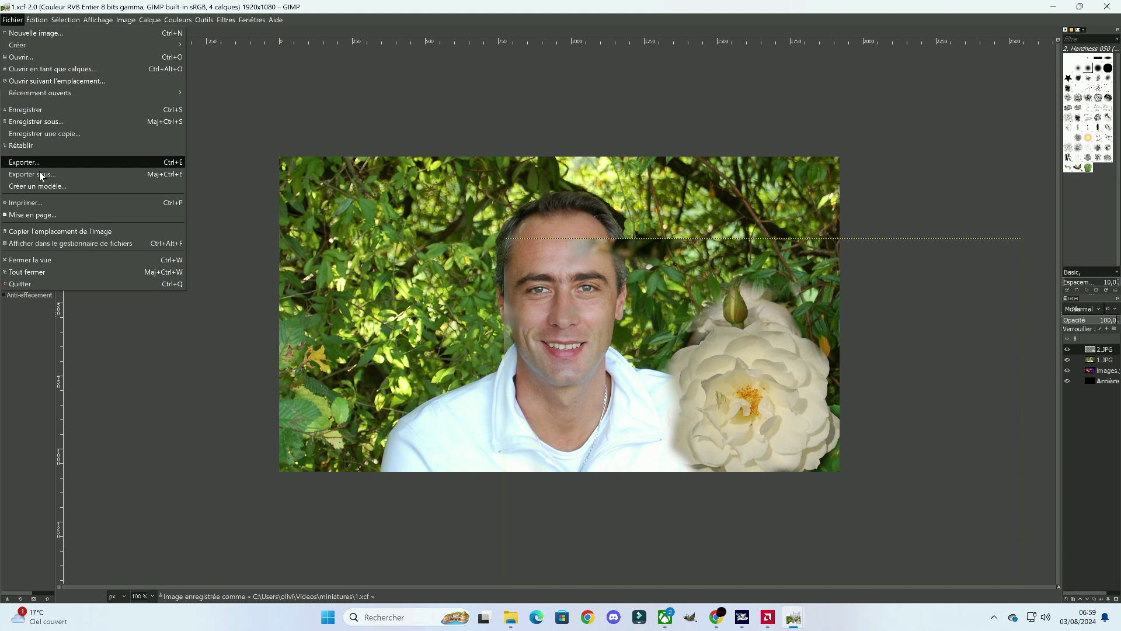
pyautogui.click(41, 174)
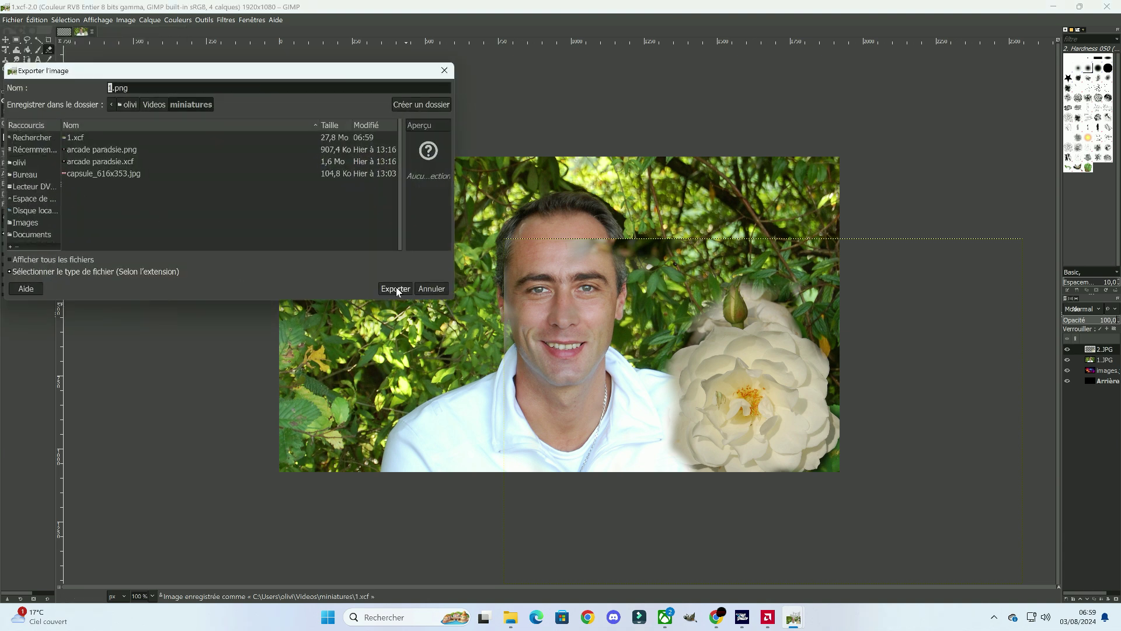
# Export as 1.png into Videos/miniatures, then cancel the PNG options and export dialog
pyautogui.click(40, 161)
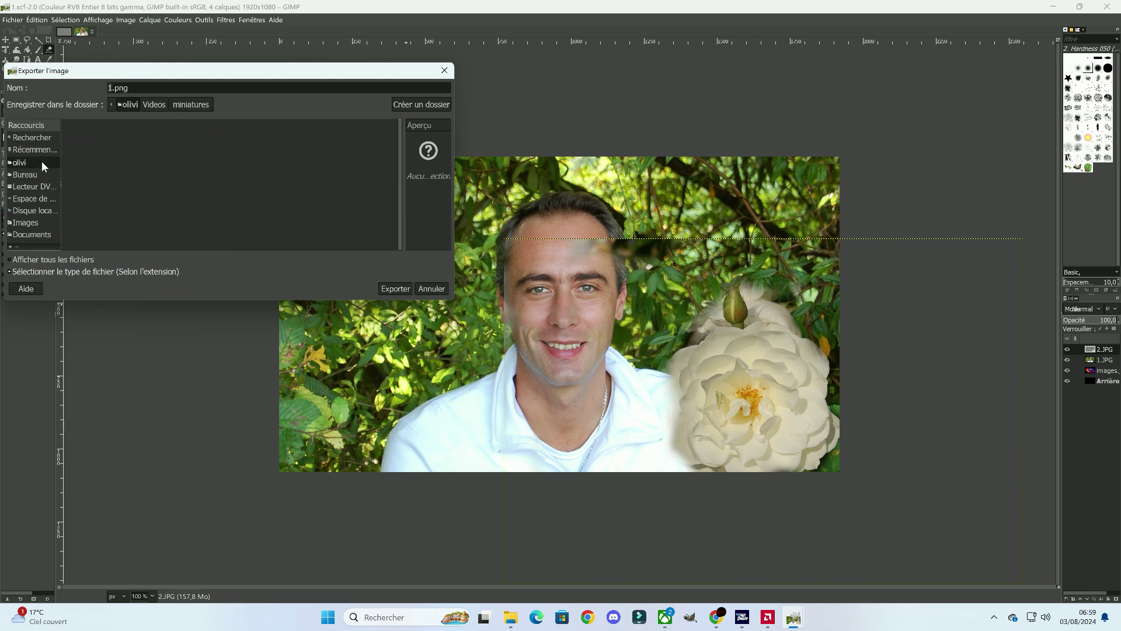
pyautogui.scroll(-5, 89, 199)
pyautogui.scroll(-2, 90, 202)
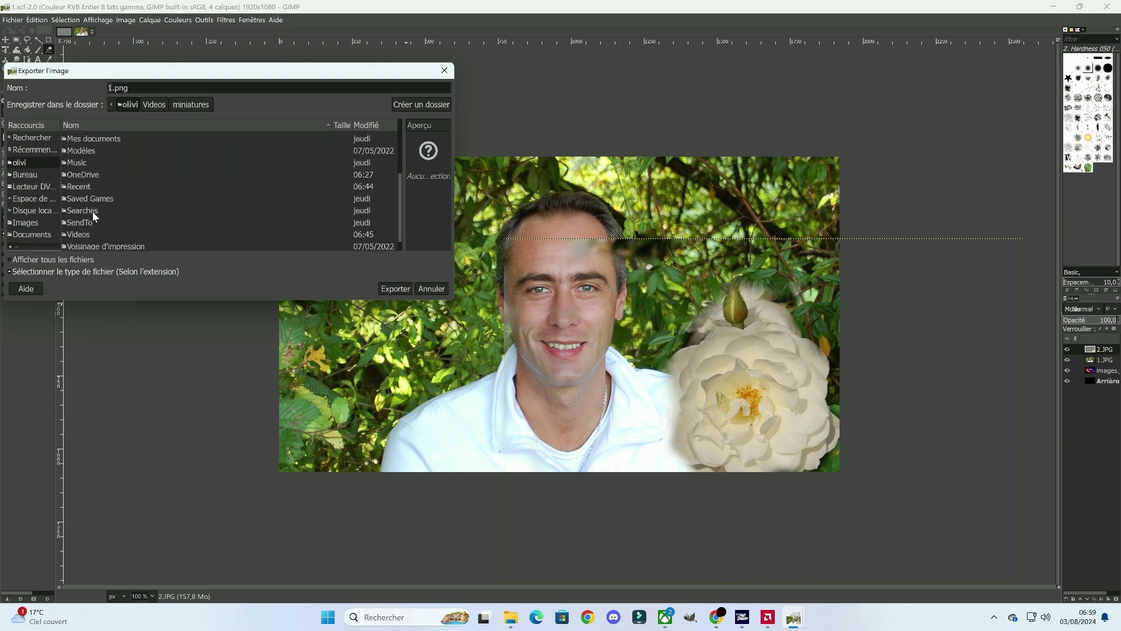
pyautogui.doubleClick(82, 220)
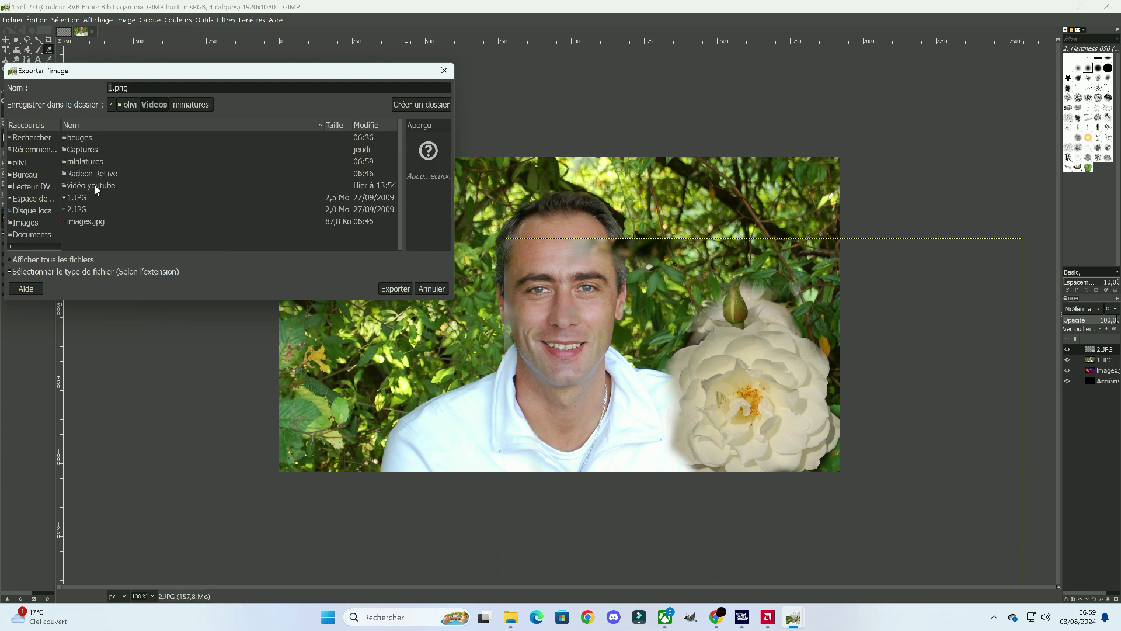
pyautogui.doubleClick(99, 163)
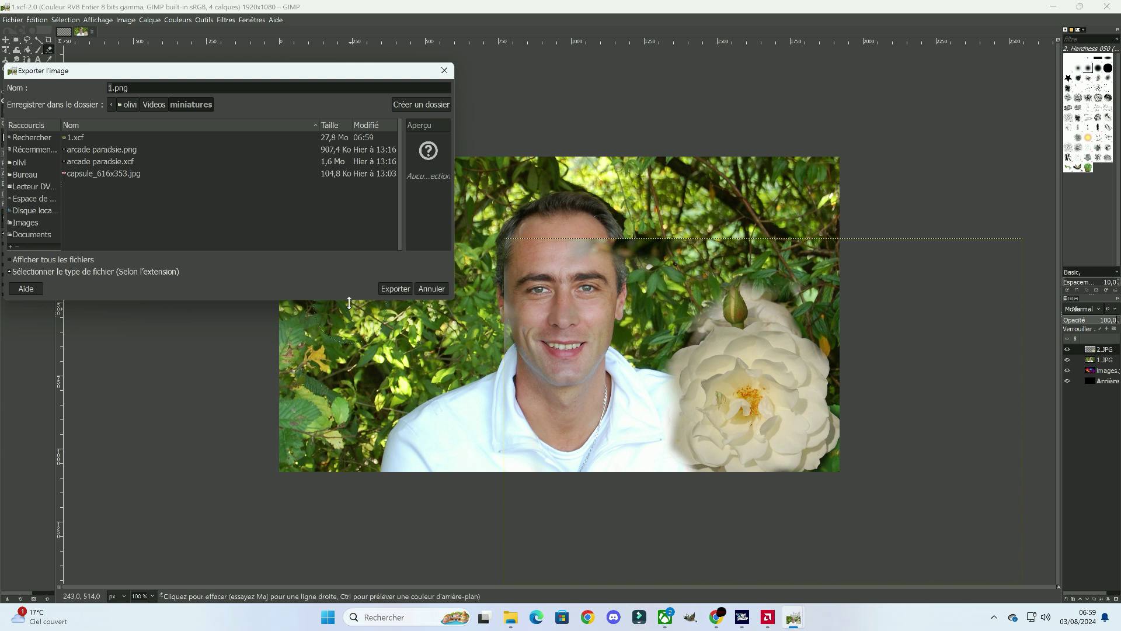
pyautogui.click(391, 289)
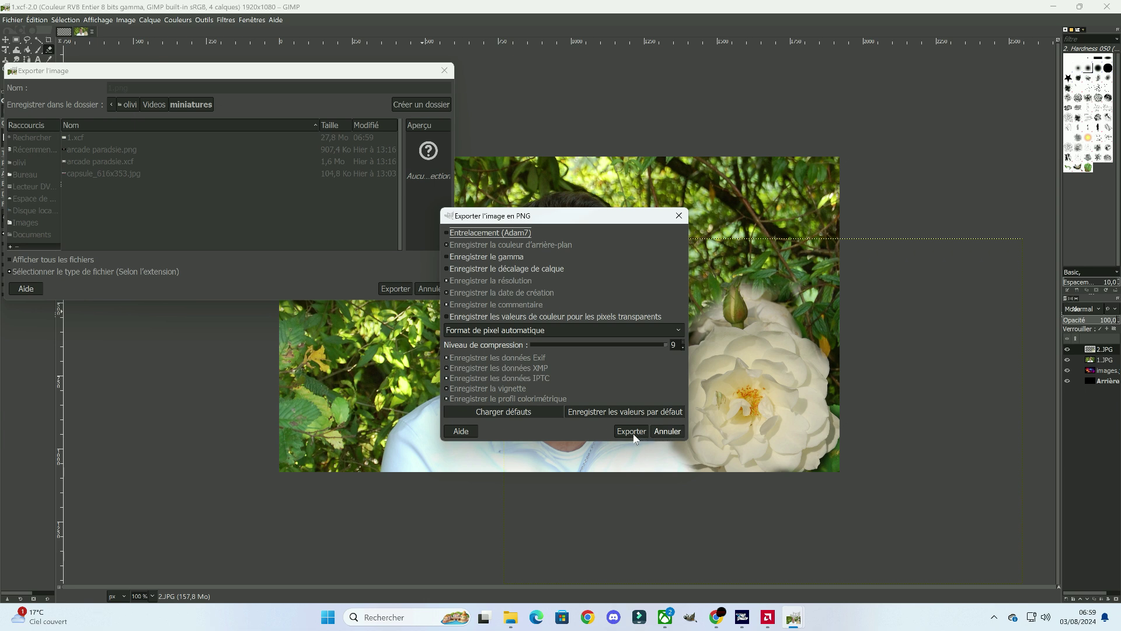
pyautogui.click(665, 433)
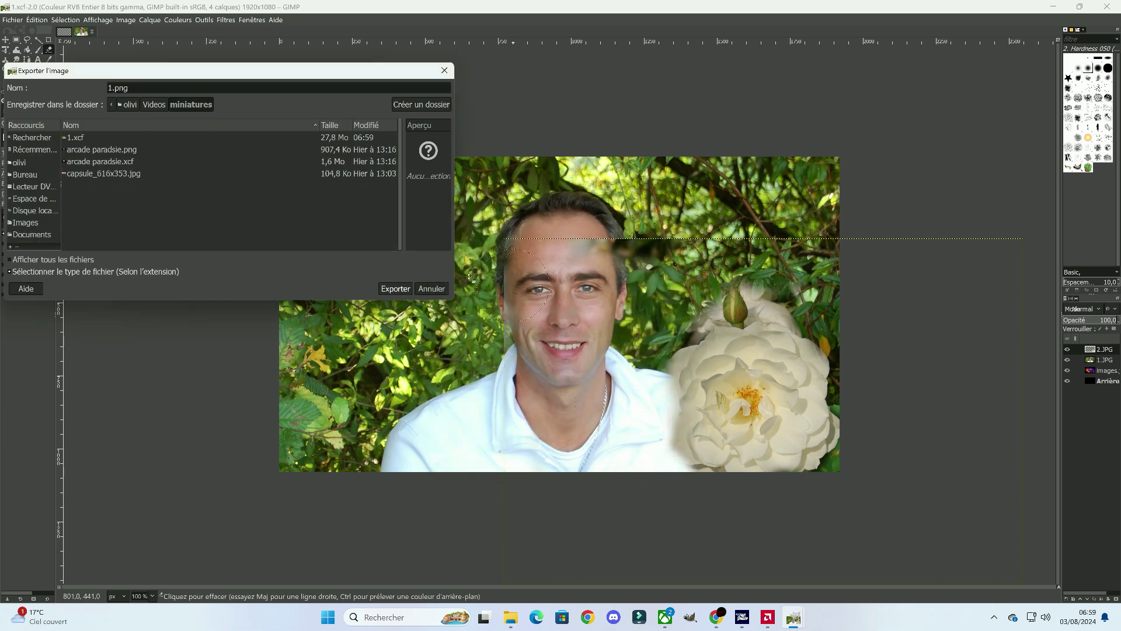
pyautogui.click(433, 289)
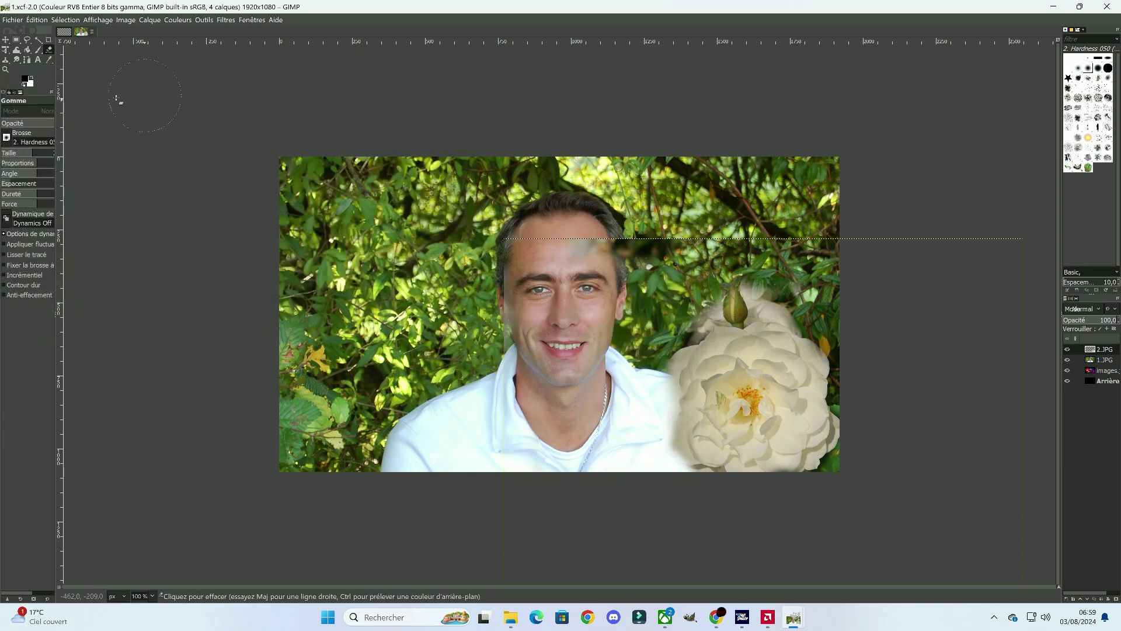
# With the Text tool active, set the background colour to white
pyautogui.click(38, 58)
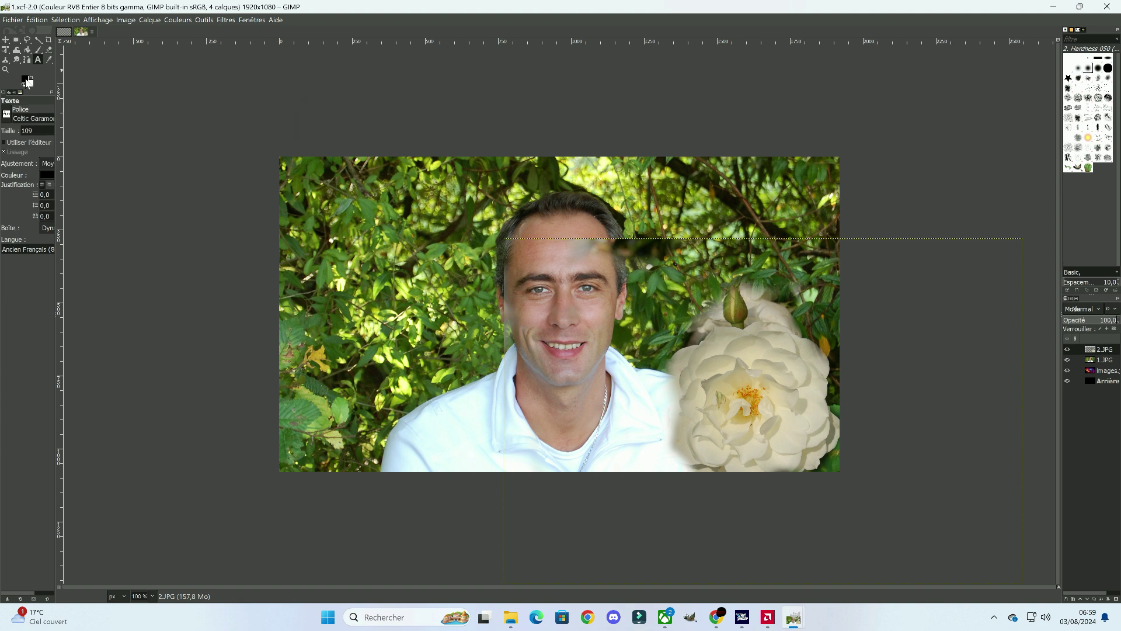
pyautogui.click(26, 79)
pyautogui.click(31, 85)
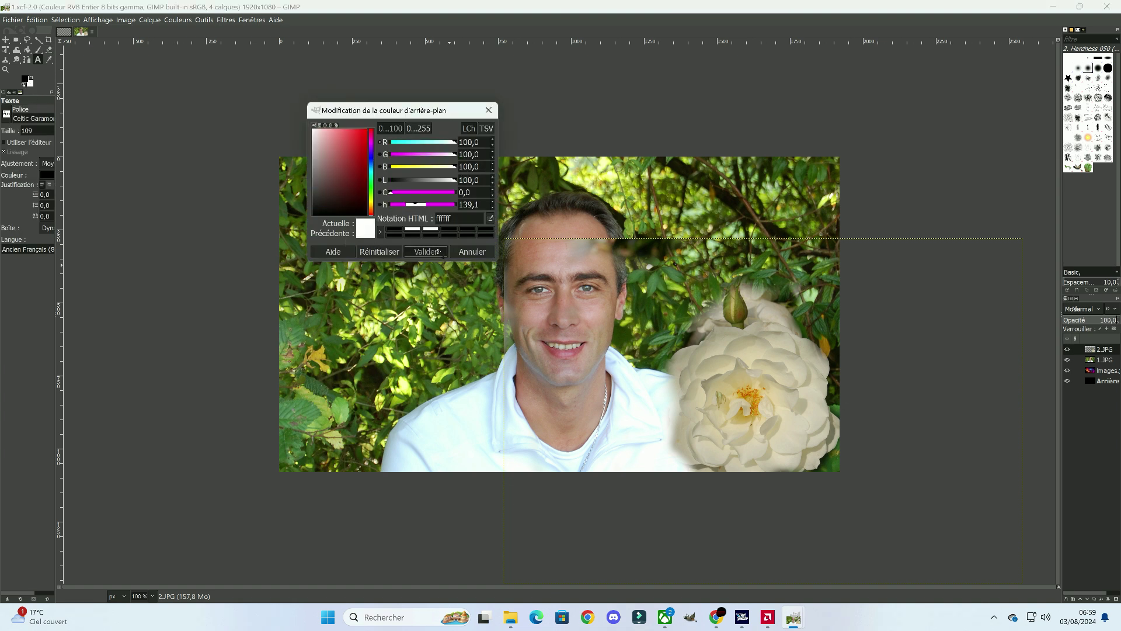
pyautogui.click(440, 254)
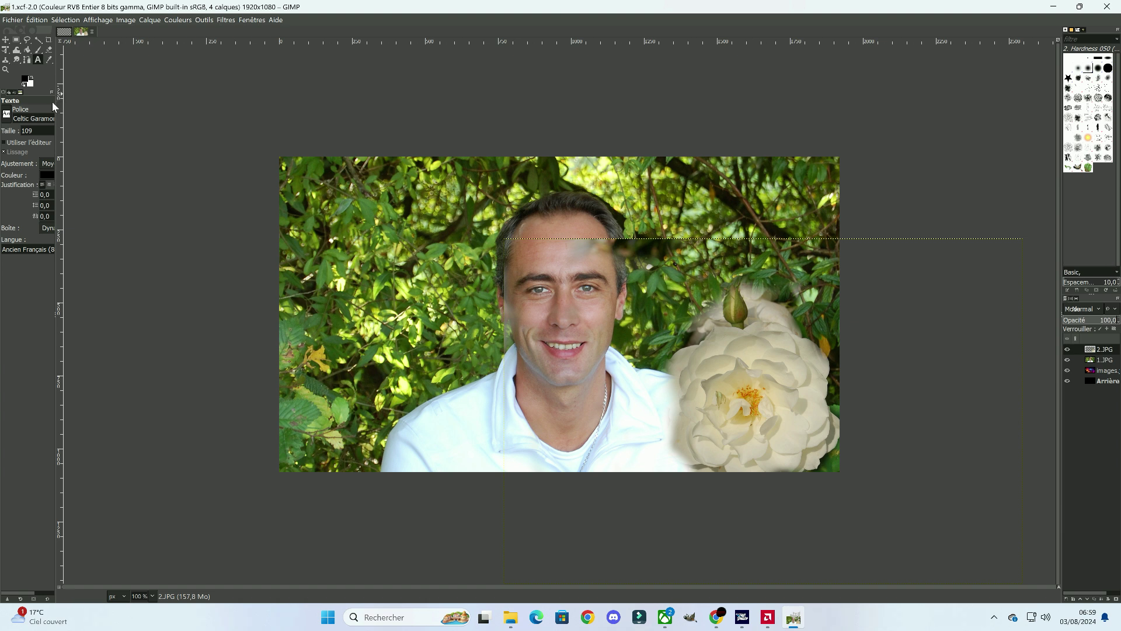
# Draw a text box across the top and type the title 'nerdf attitude tutoriel', fixing typos
pyautogui.moveTo(290, 164)
pyautogui.mouseDown()
pyautogui.moveTo(682, 284)
pyautogui.moveTo(815, 238)
pyautogui.mouseUp()
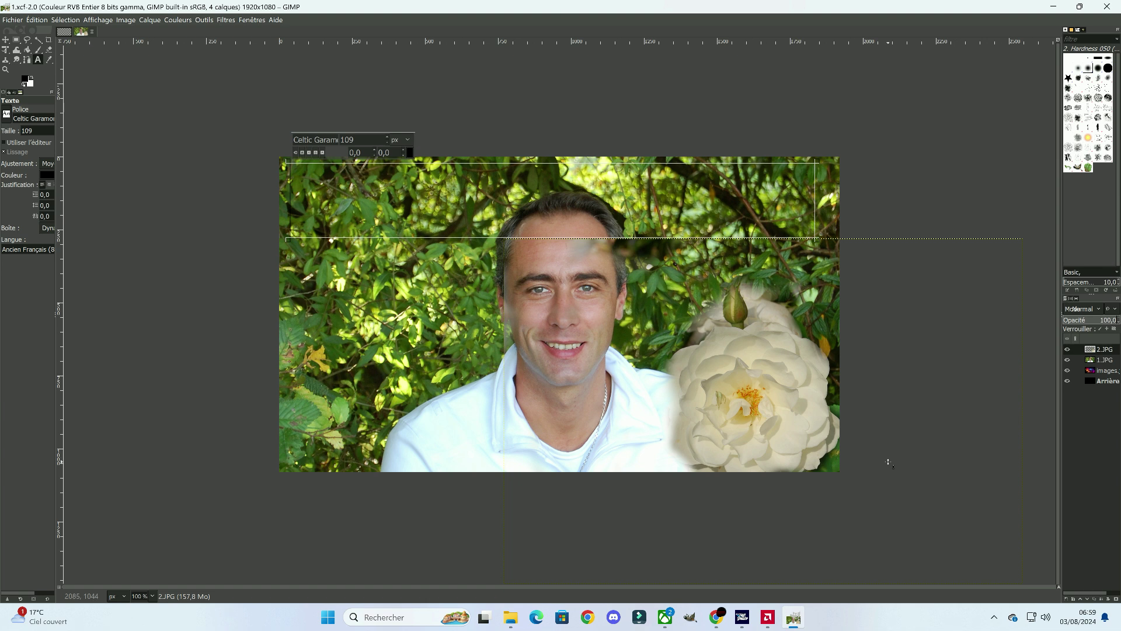
pyautogui.write('nerdf att')
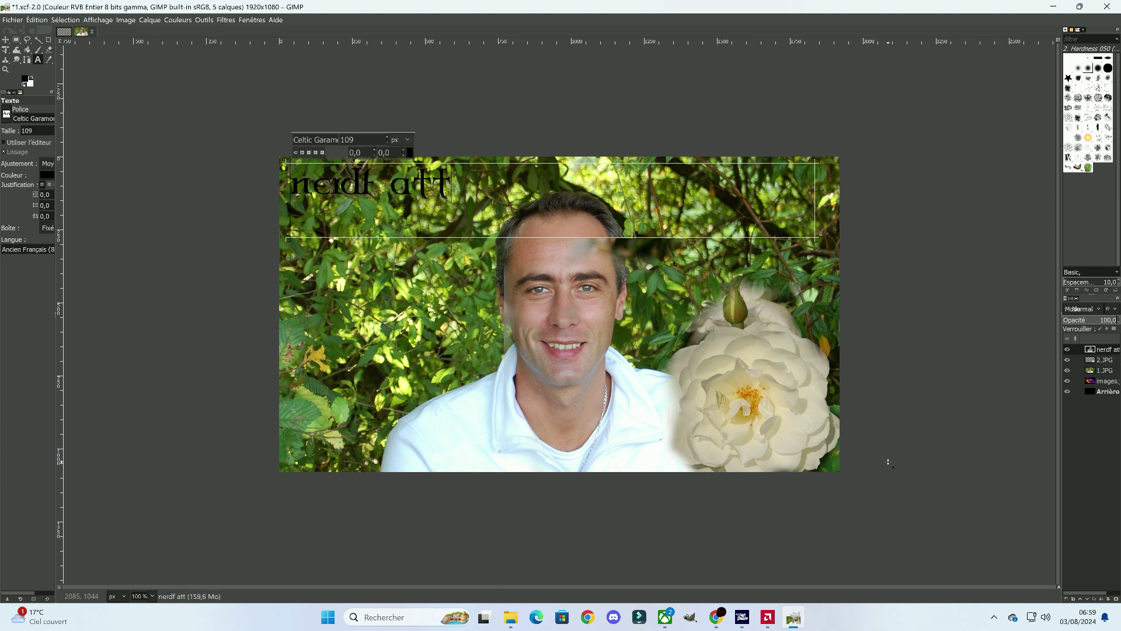
pyautogui.write('itude')
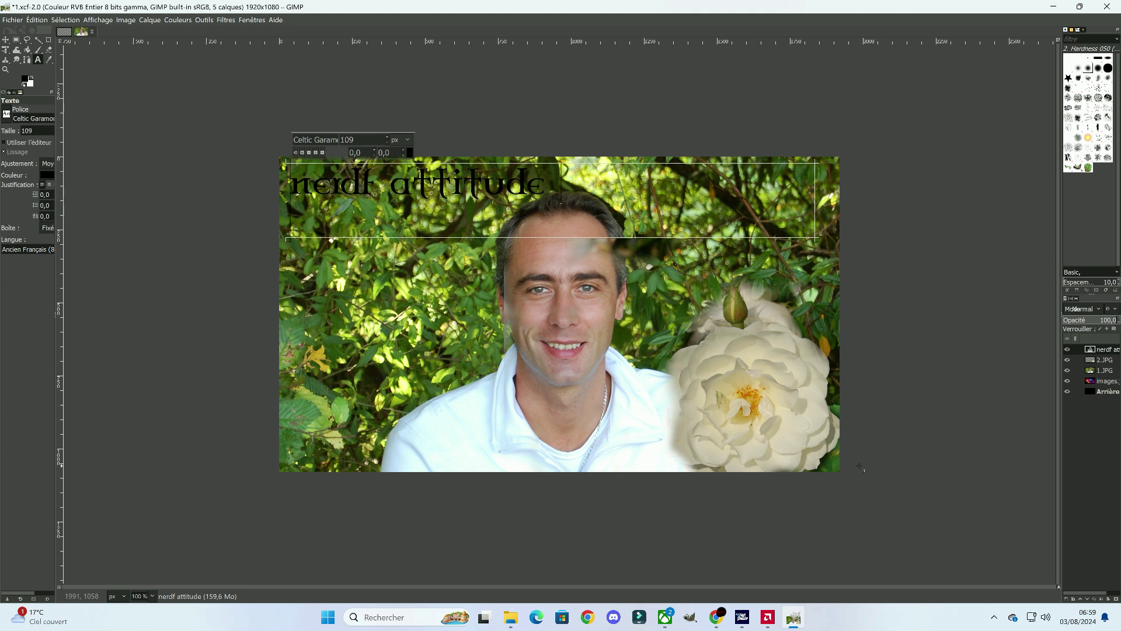
pyautogui.write(' tutorierl')
pyautogui.press('BackSpace')
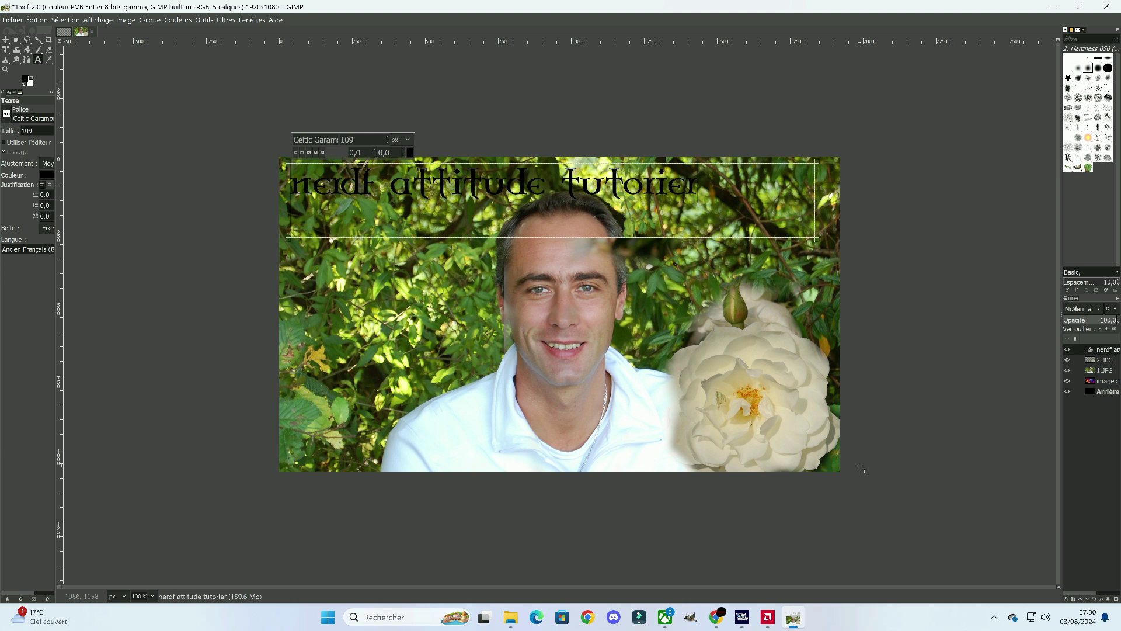
pyautogui.press('BackSpace')
pyautogui.press('BackSpace')
pyautogui.write('elk')
pyautogui.write('l')
pyautogui.press('BackSpace')
pyautogui.press('BackSpace')
pyautogui.write('l')
# Select the whole title and set its text colour to black
pyautogui.moveTo(683, 181); pyautogui.dragTo(284, 146)
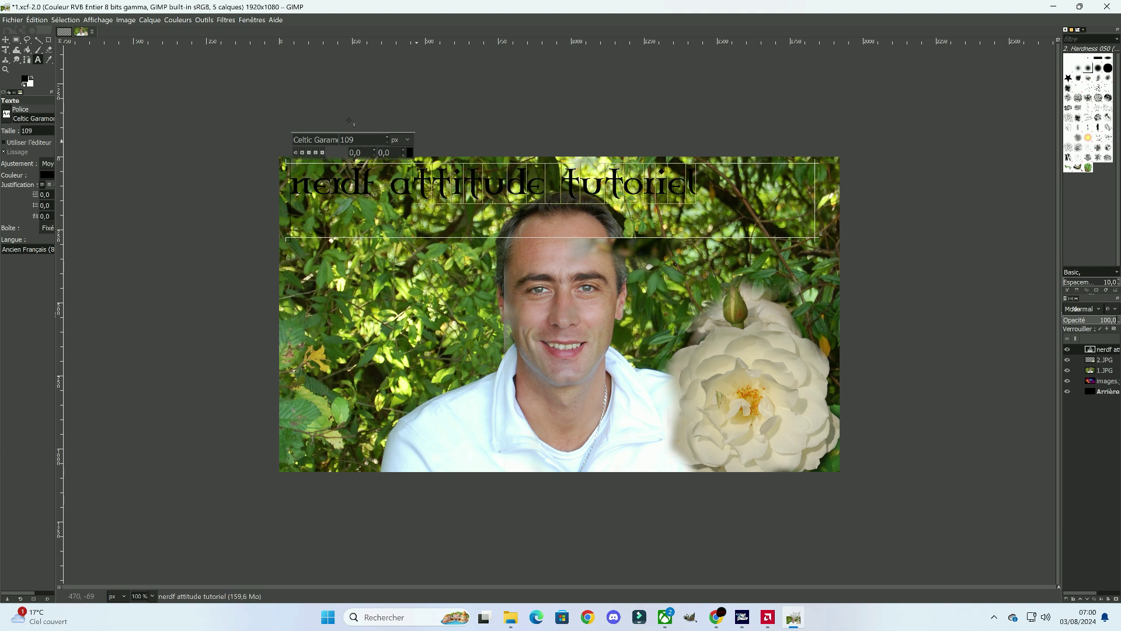
pyautogui.click(409, 152)
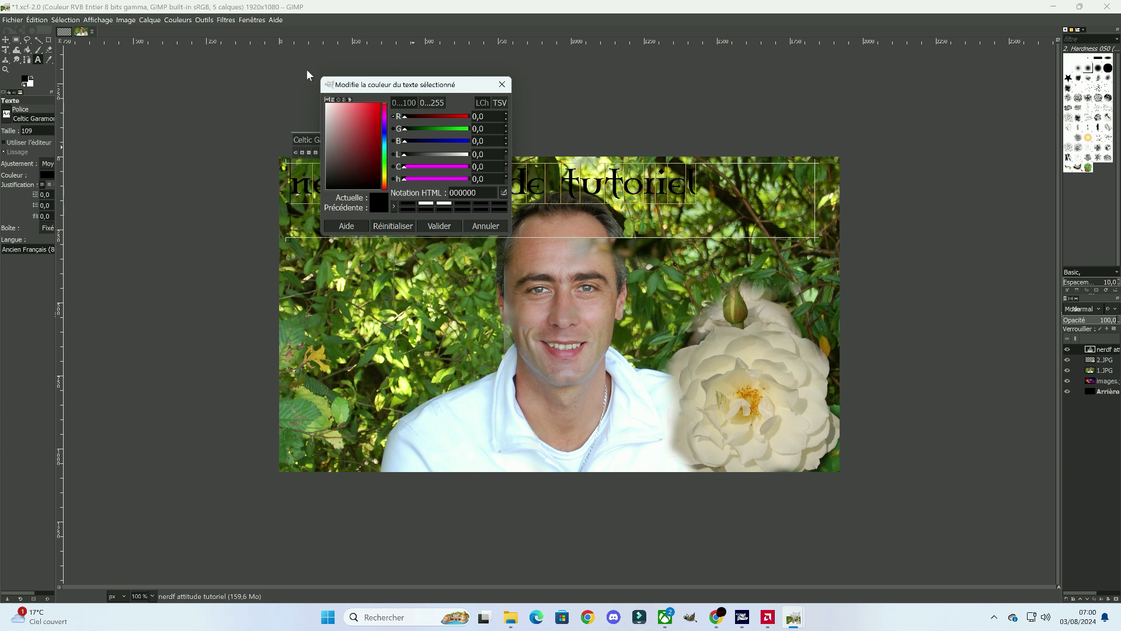
pyautogui.click(448, 225)
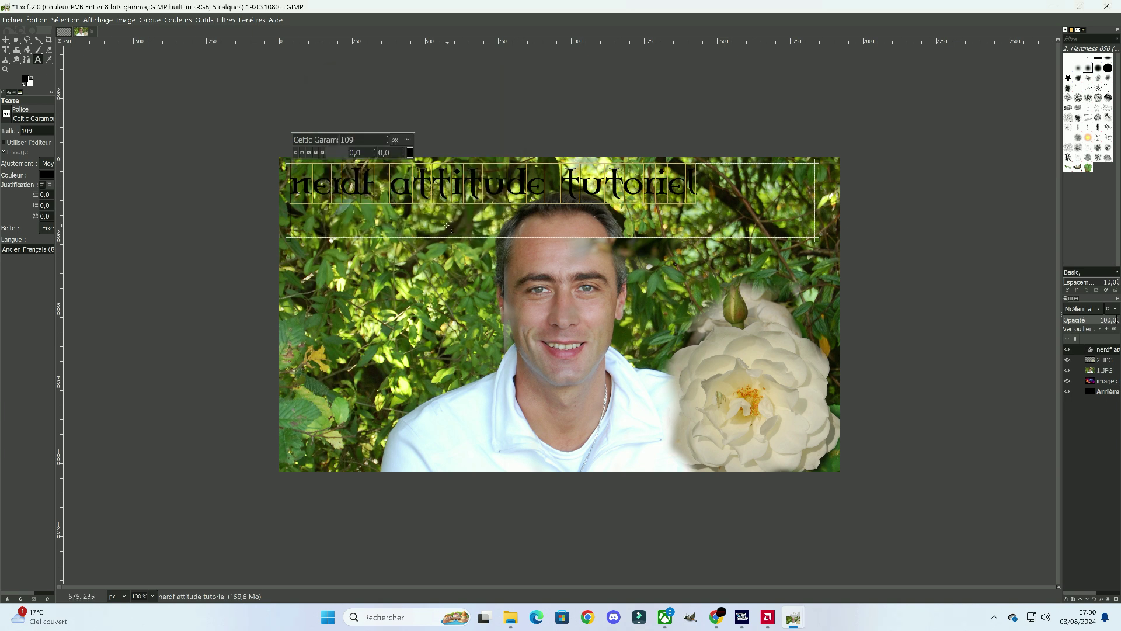
pyautogui.click(409, 152)
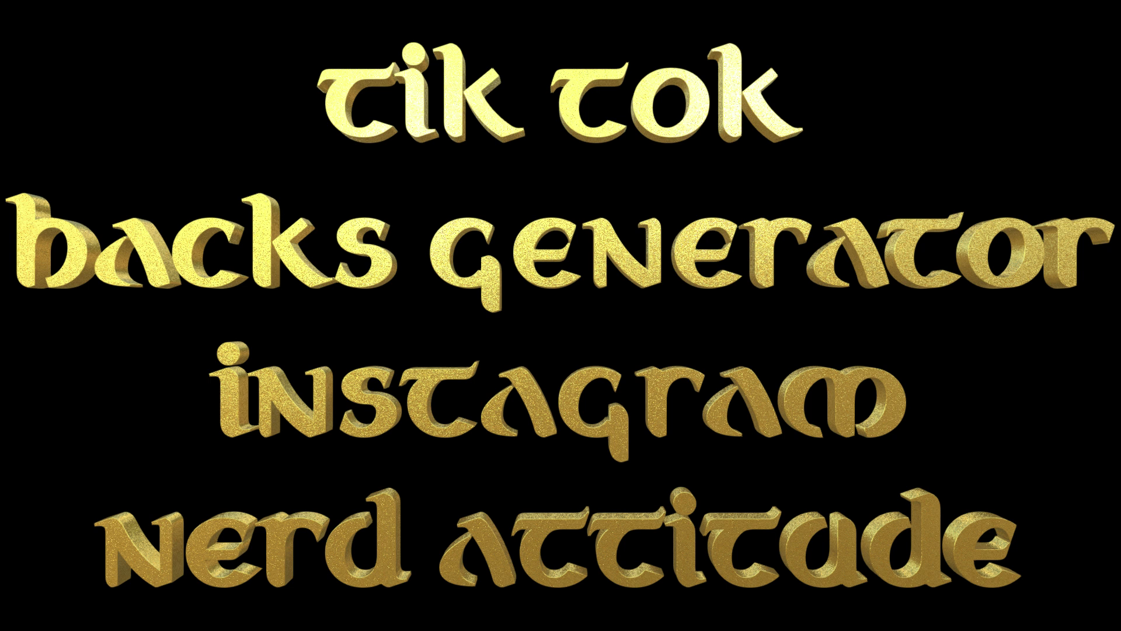